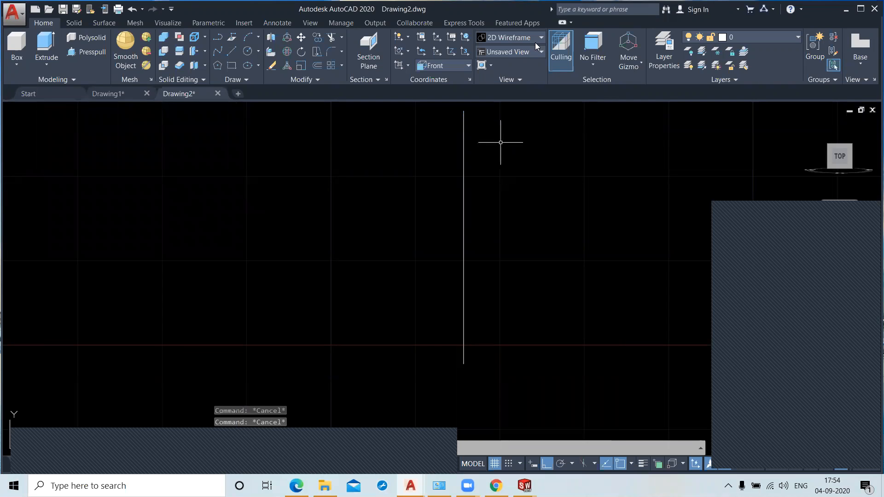
Draw a horizontal line 3.5 units long to the right from the lower end of the vertical axis line.
{"action": "scroll", "coordinate": [460, 245], "scroll_direction": "up", "scroll_amount": 2}
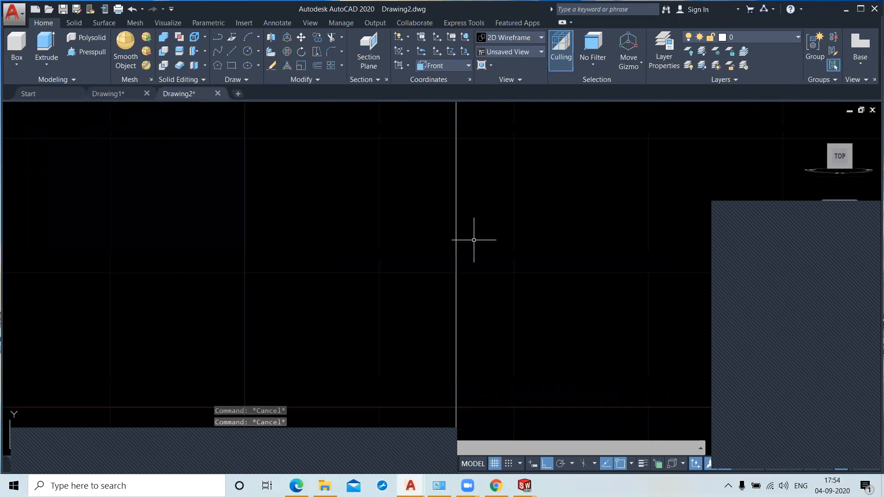
{"action": "scroll", "coordinate": [408, 216], "scroll_direction": "down", "scroll_amount": 2}
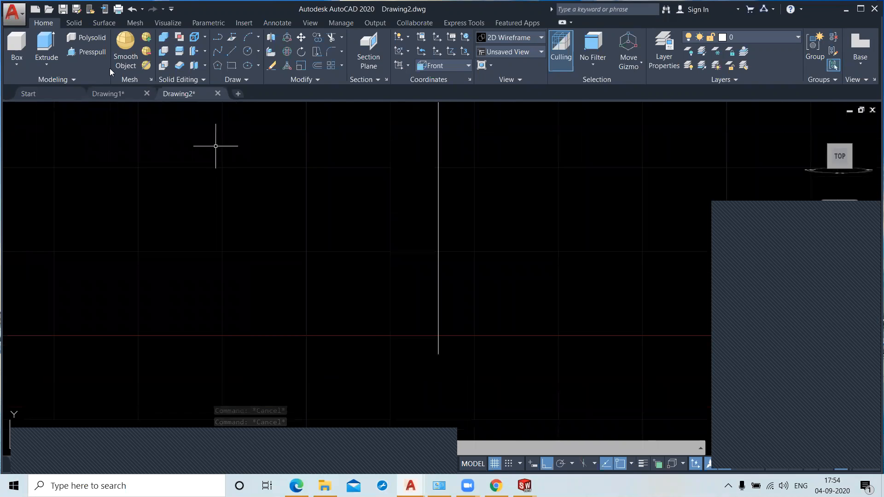
{"action": "left_click", "coordinate": [231, 52]}
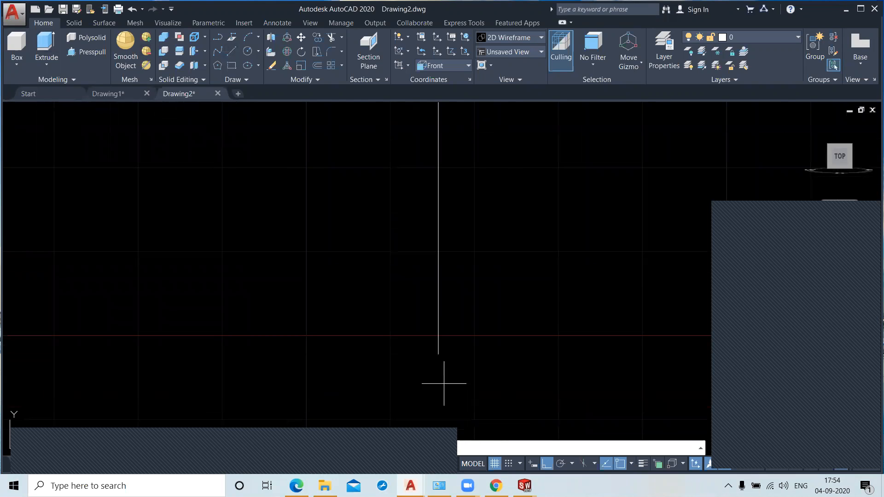
{"action": "left_click", "coordinate": [439, 355]}
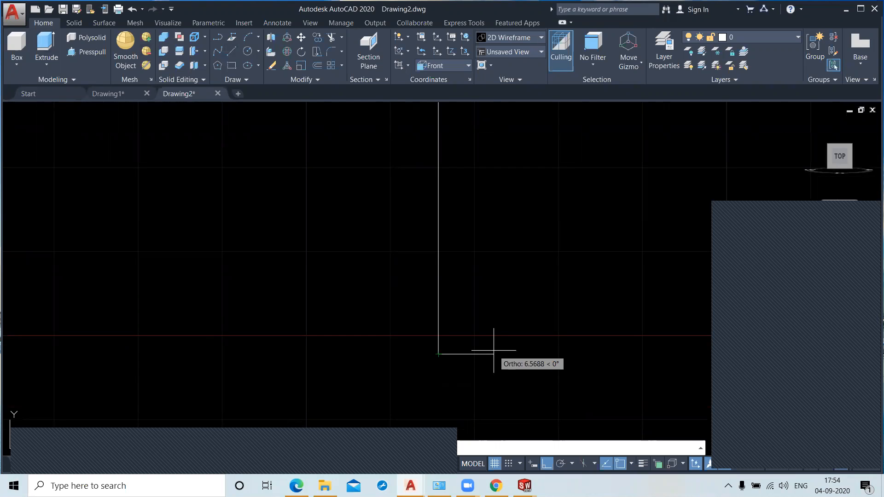
{"action": "key", "text": "Return"}
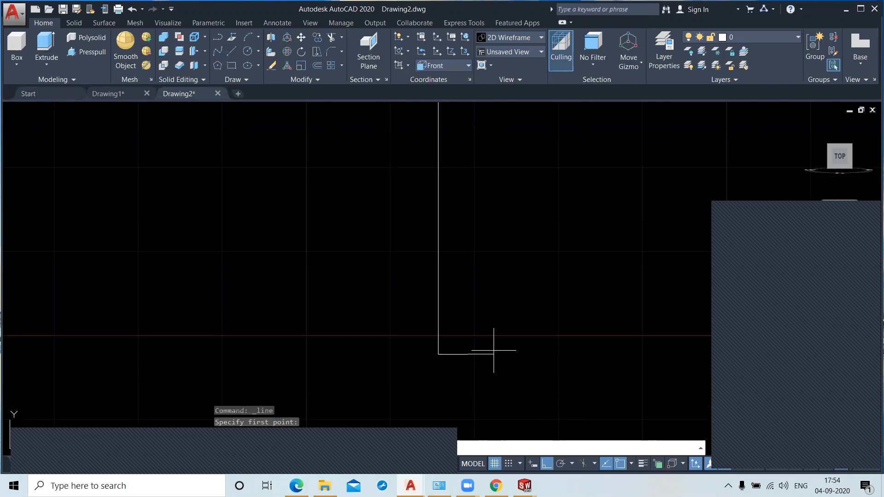
{"action": "left_click", "coordinate": [244, 354]}
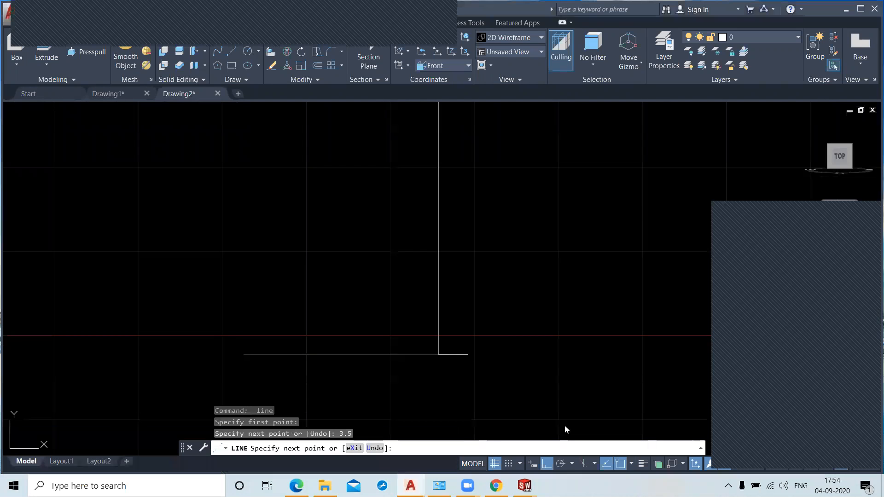
Check the section dimensions in the browser's PDF, return to AutoCAD and continue the profile 3 units up and 0.5 inward.
{"action": "scroll", "coordinate": [474, 334], "scroll_direction": "up", "scroll_amount": 2}
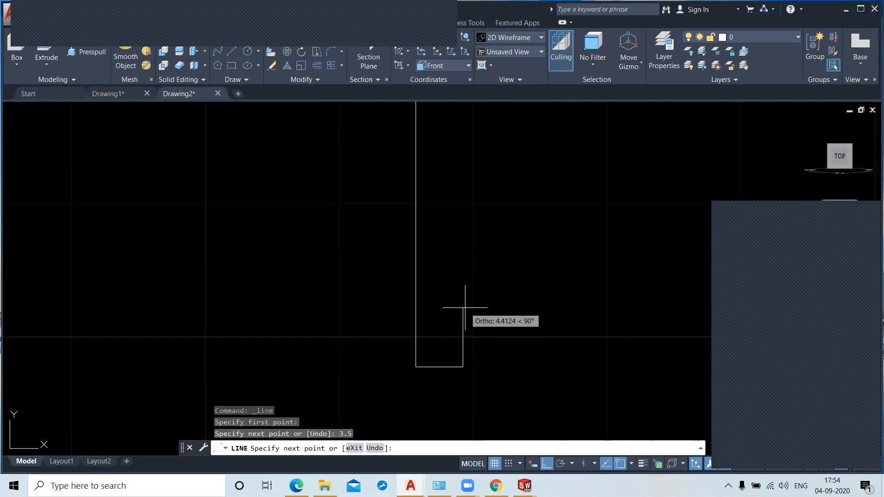
{"action": "left_click", "coordinate": [296, 486]}
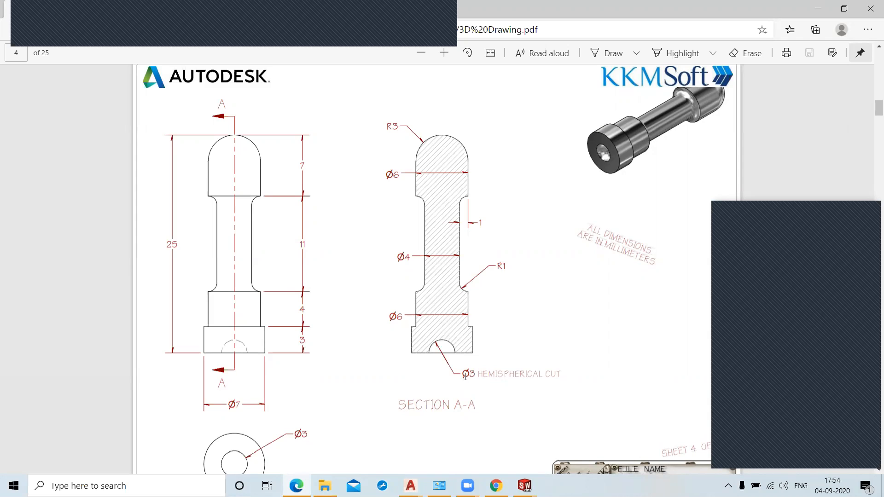
{"action": "left_click", "coordinate": [818, 8]}
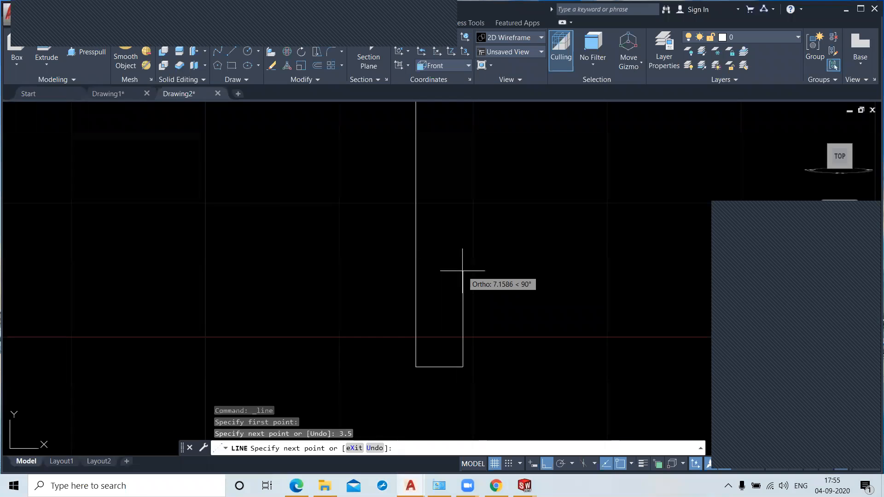
{"action": "type", "text": "3"}
{"action": "key", "text": "Return"}
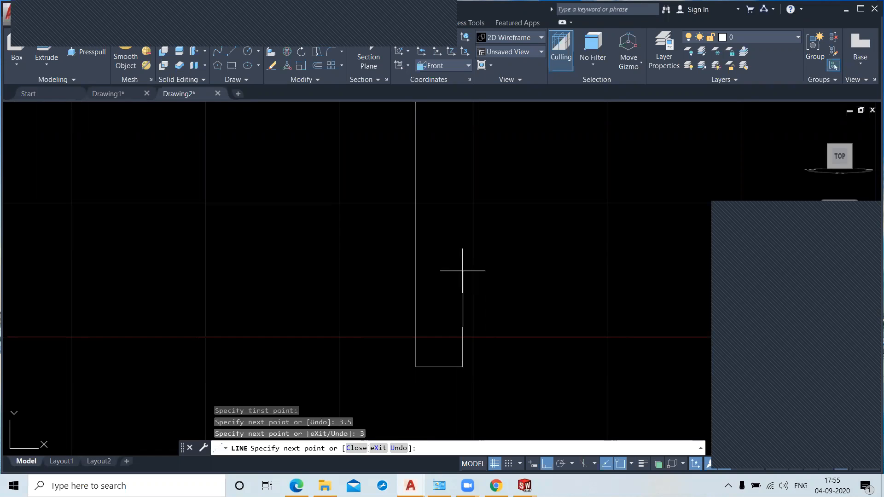
{"action": "type", "text": "0.5"}
{"action": "key", "text": "Return"}
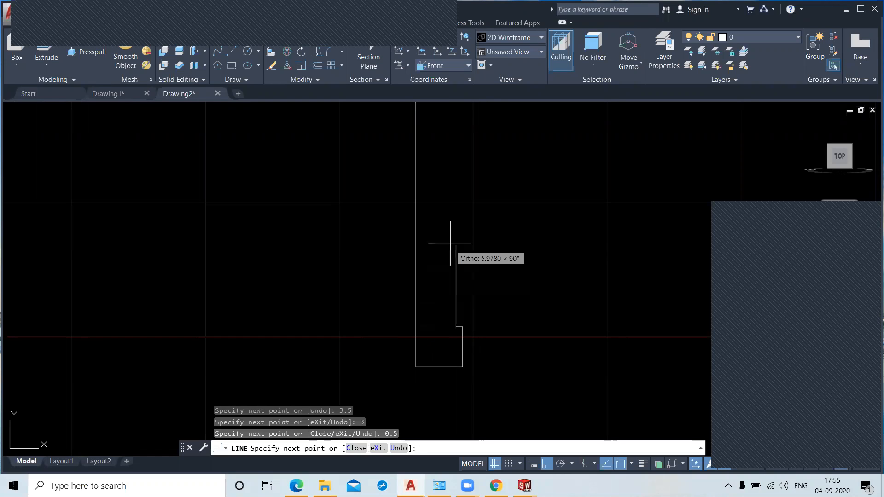
Continue the profile line 4 units up, 1 unit inward toward the axis and 11 units up.
{"action": "type", "text": "4"}
{"action": "key", "text": "Return"}
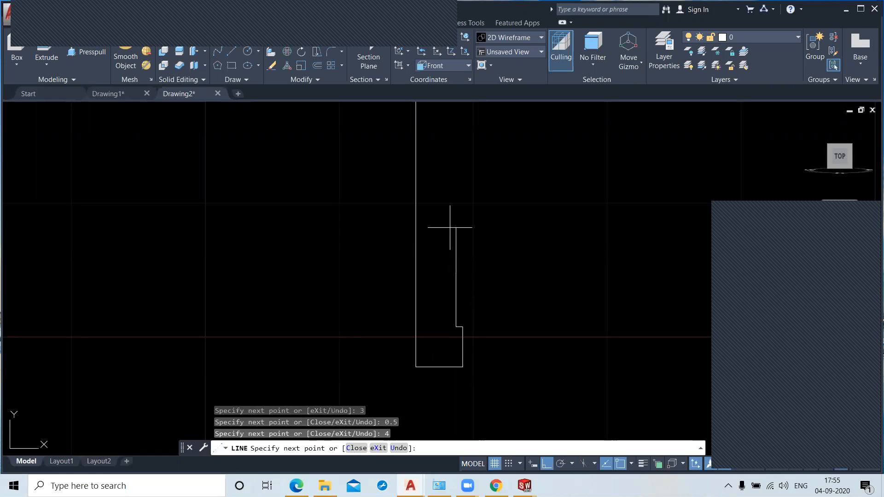
{"action": "type", "text": "1"}
{"action": "key", "text": "Return"}
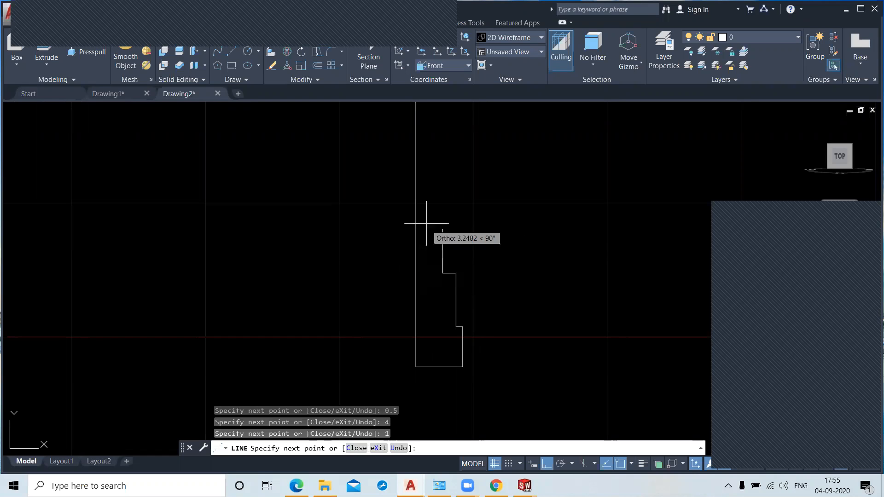
{"action": "type", "text": "11"}
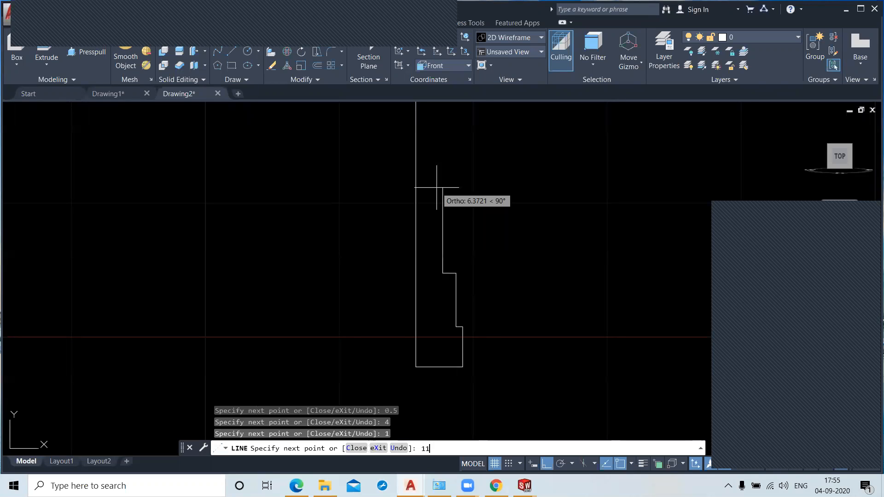
{"action": "key", "text": "Return"}
Continue the profile line 1 unit outward and 4 units up, and finish the line there.
{"action": "scroll", "coordinate": [481, 244], "scroll_direction": "down", "scroll_amount": 2}
{"action": "middle_click_drag", "start_coordinate": [480, 249], "coordinate": [477, 323]}
{"action": "type", "text": "1"}
{"action": "key", "text": "Return"}
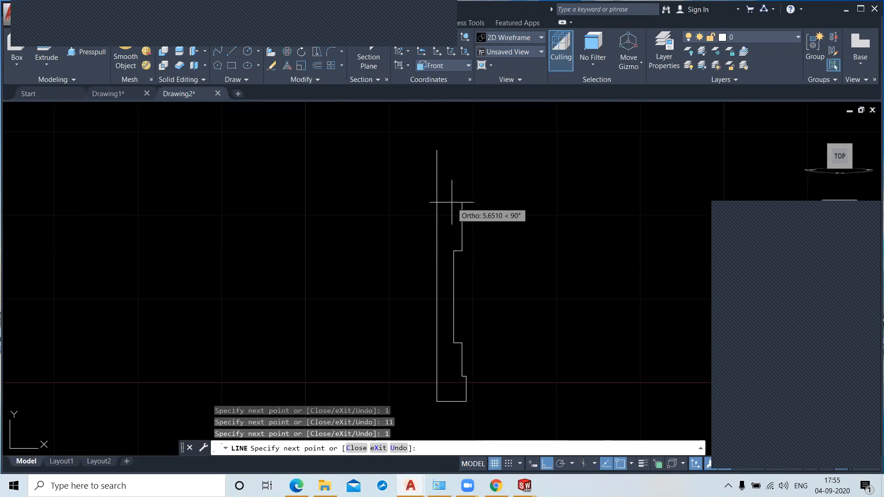
{"action": "type", "text": "4"}
{"action": "key", "text": "Return"}
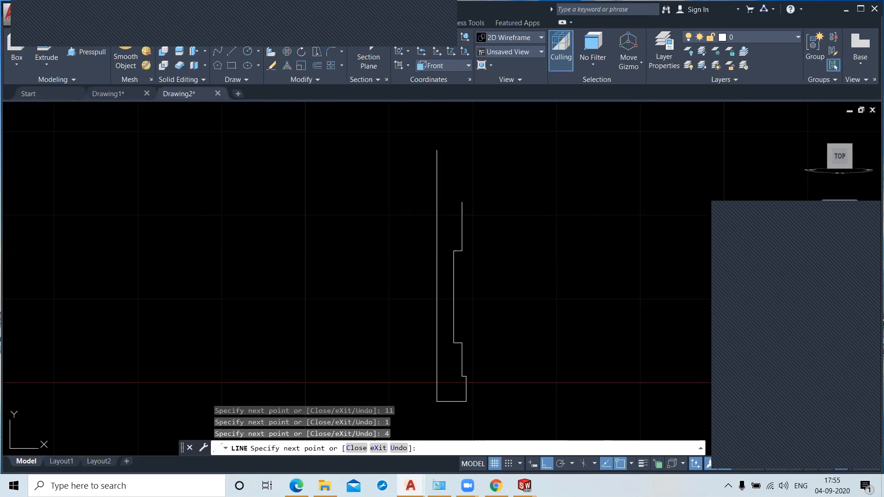
{"action": "key", "text": "Return"}
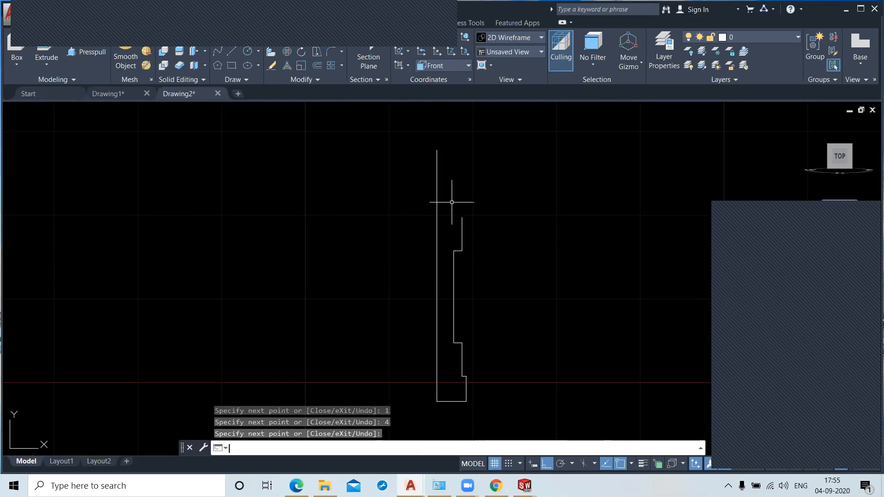
Draw a horizontal line from the profile's open upper end to the vertical axis line.
{"action": "key", "text": "Return"}
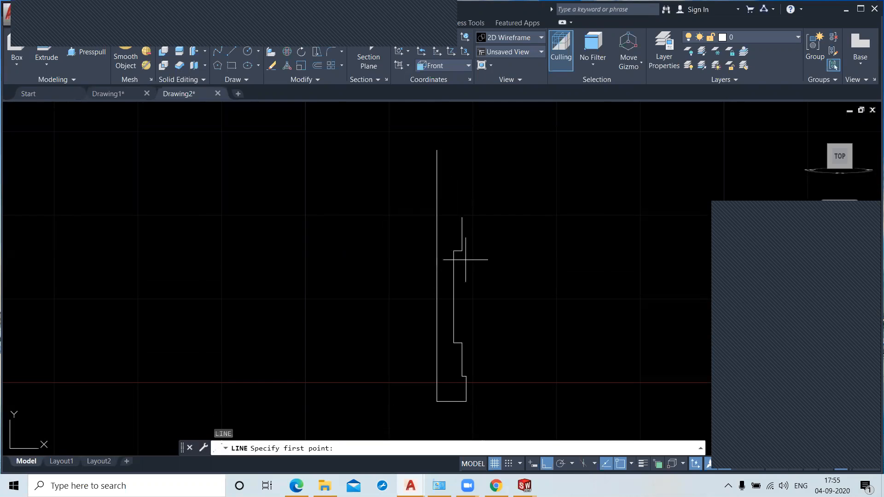
{"action": "left_click", "coordinate": [462, 217]}
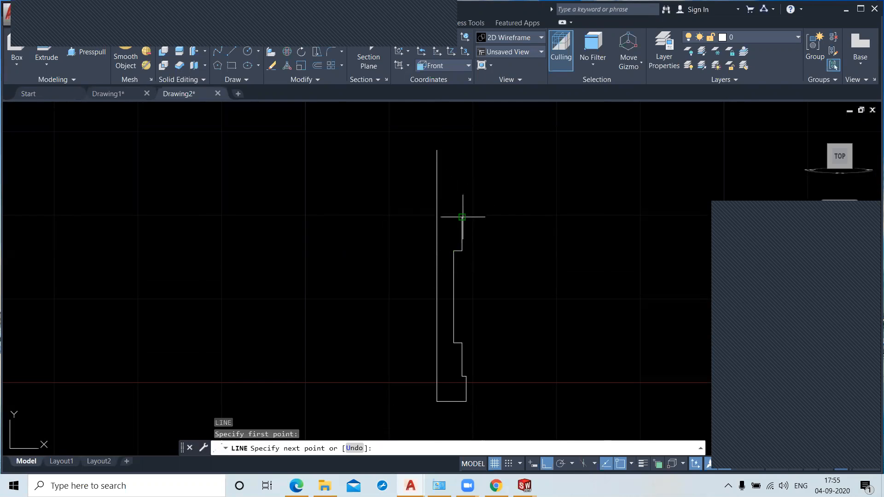
{"action": "left_click", "coordinate": [437, 217]}
{"action": "key", "text": "Return"}
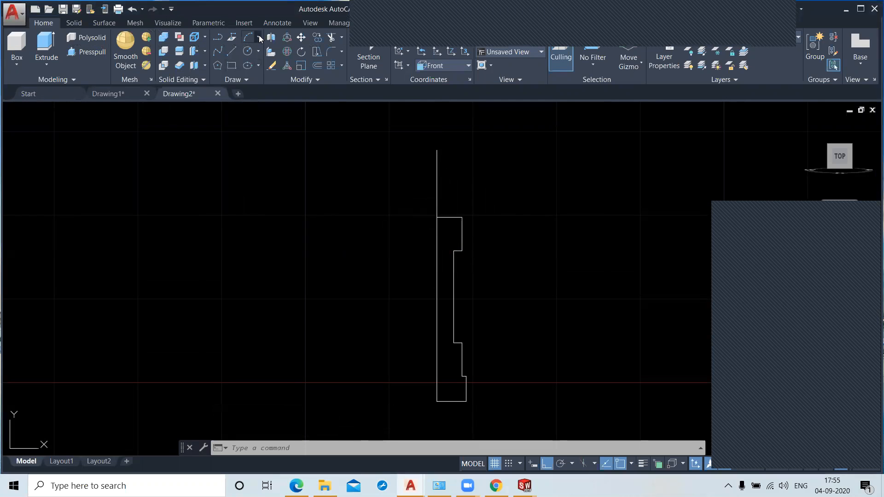
Draw a 90° Start, Center, Angle arc from the profile's upper outer corner, centred on the closing line's end at the axis.
{"action": "left_click", "coordinate": [260, 37]}
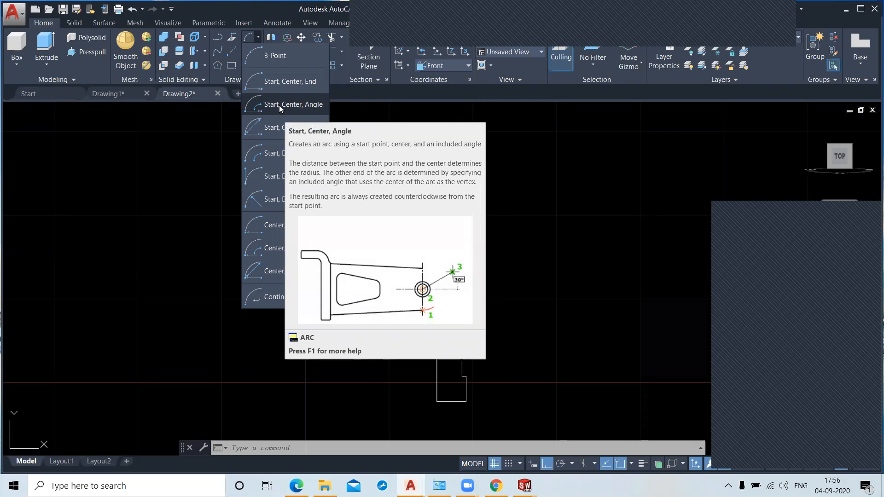
{"action": "left_click", "coordinate": [279, 105]}
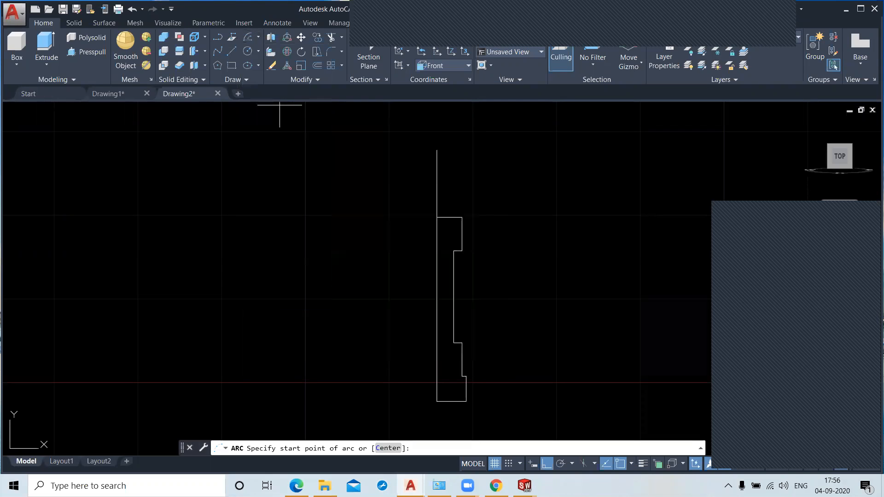
{"action": "left_click", "coordinate": [462, 217]}
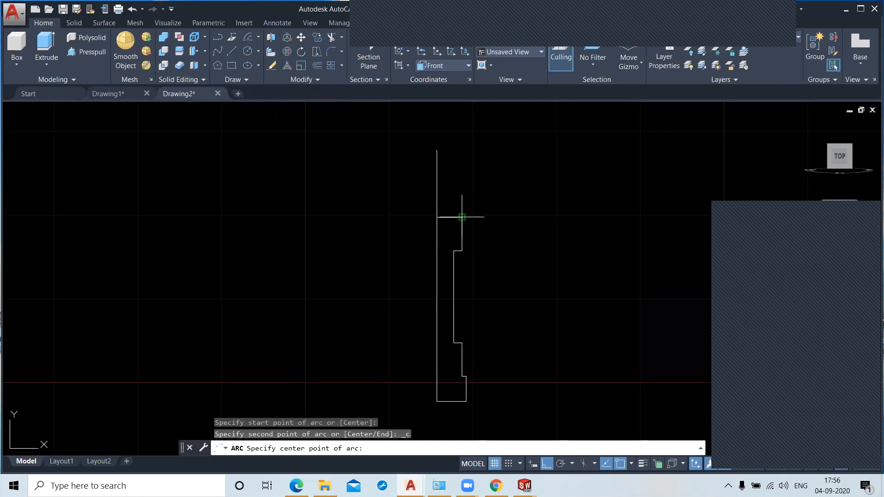
{"action": "left_click", "coordinate": [437, 217]}
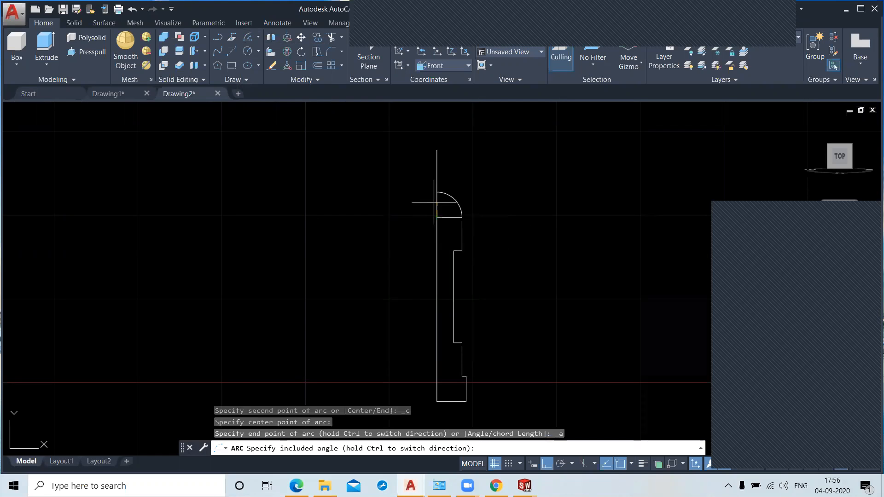
{"action": "type", "text": "90"}
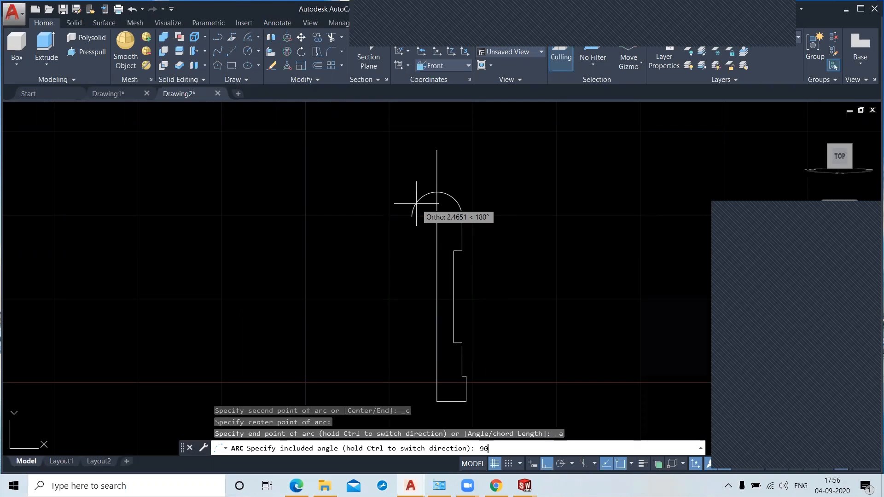
{"action": "key", "text": "Return"}
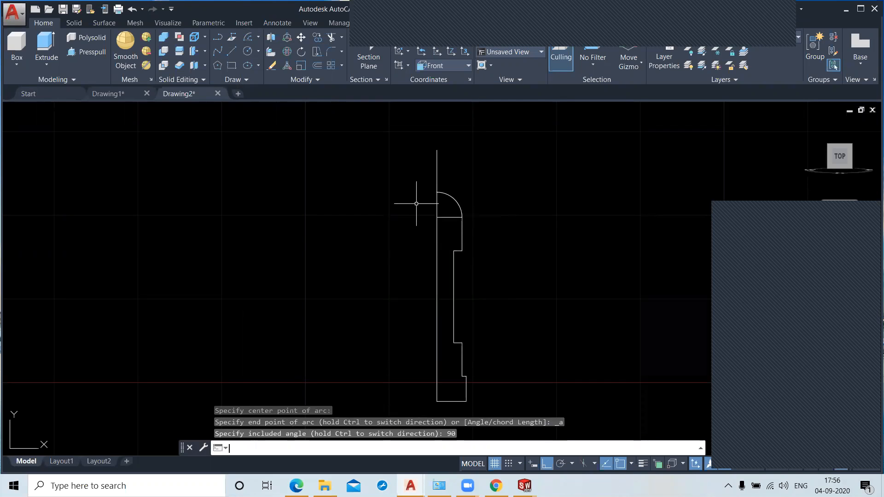
Erase the horizontal line beneath the upper quarter arc and the horizontal line at the profile's base.
{"action": "left_click", "coordinate": [449, 217]}
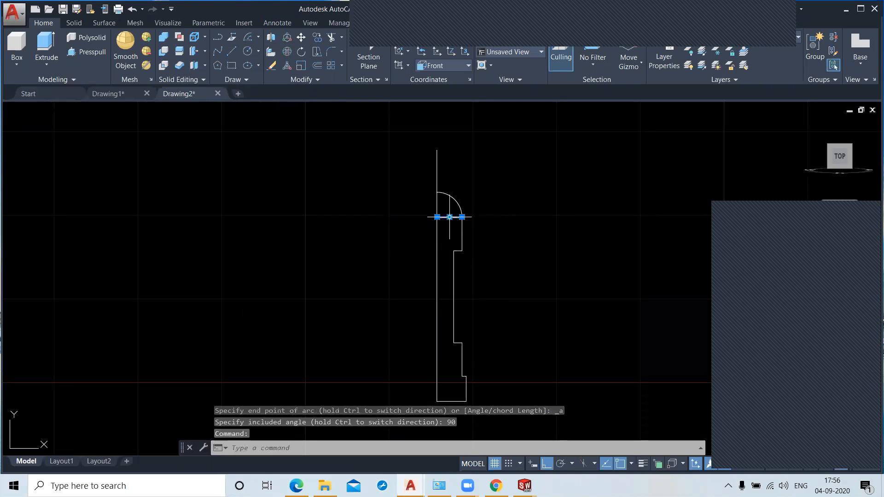
{"action": "key", "text": "Delete"}
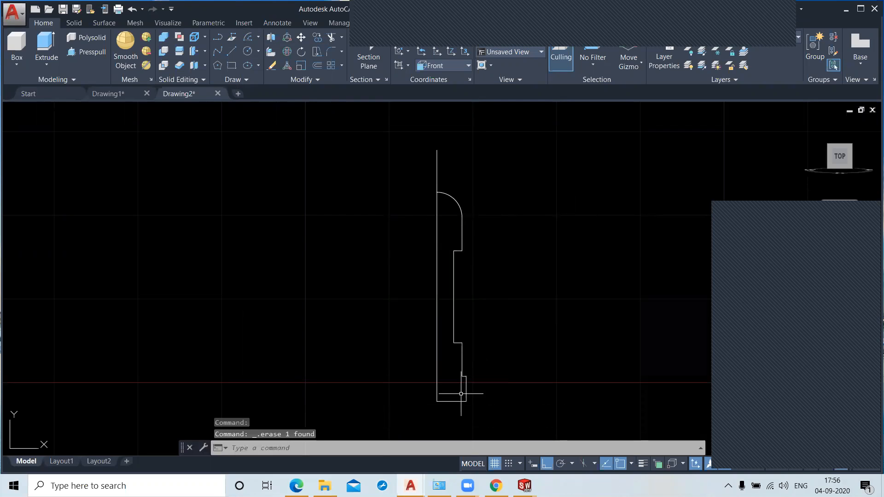
{"action": "scroll", "coordinate": [446, 413], "scroll_direction": "up", "scroll_amount": 4}
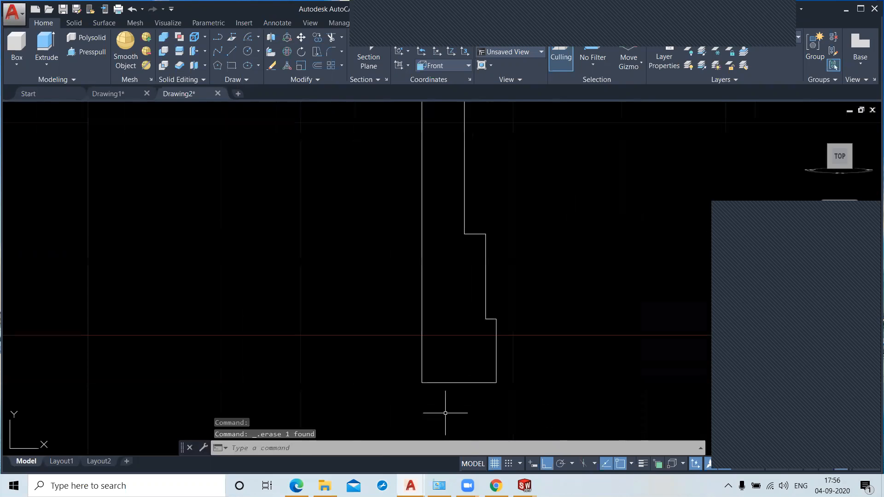
{"action": "left_click", "coordinate": [444, 386]}
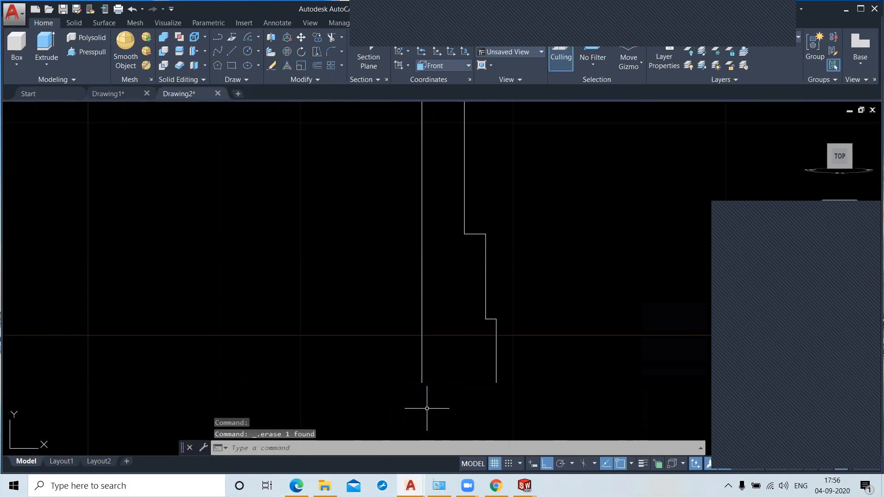
Draw a horizontal line 1.5 units long to the right from the lower end of the vertical axis line.
{"action": "left_click", "coordinate": [233, 54]}
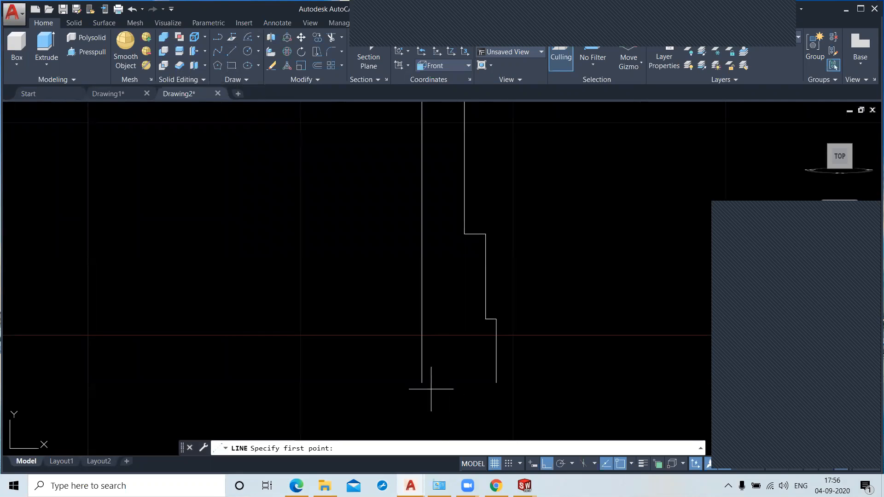
{"action": "left_click", "coordinate": [422, 383]}
{"action": "type", "text": "1.5"}
{"action": "key", "text": "Return"}
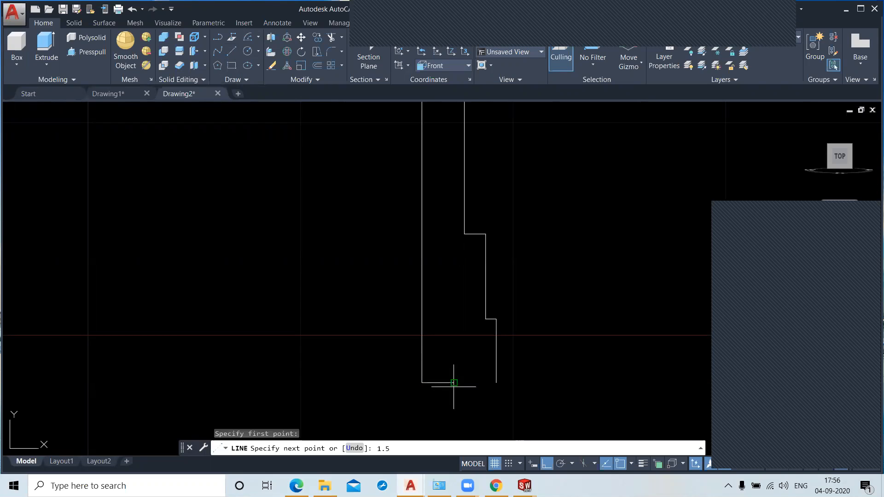
{"action": "key", "text": "Return"}
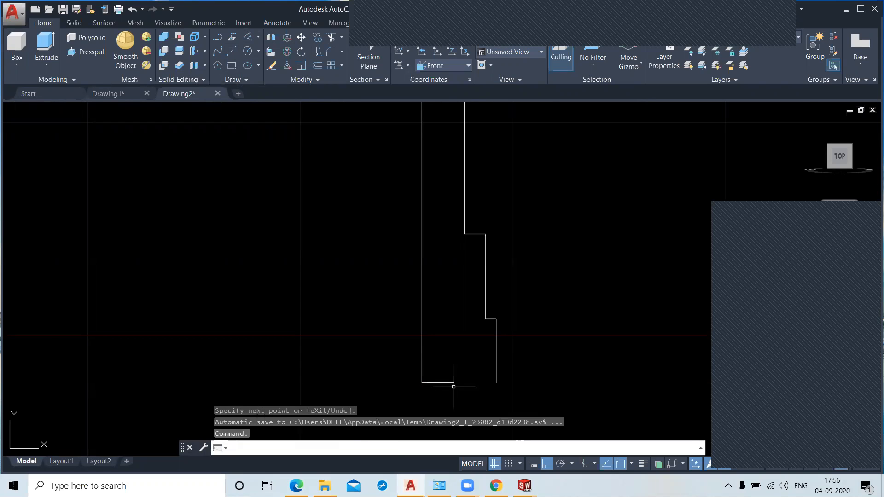
Draw a 90° arc from the short base line's outer end, centred on the lower end of the axis line.
{"action": "left_click", "coordinate": [248, 37]}
{"action": "left_click", "coordinate": [453, 383]}
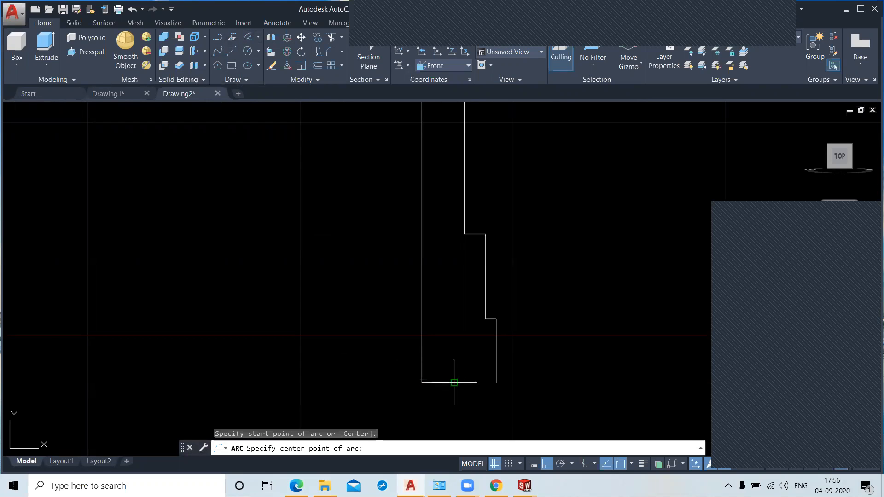
{"action": "left_click", "coordinate": [422, 382]}
{"action": "type", "text": "90"}
{"action": "key", "text": "Return"}
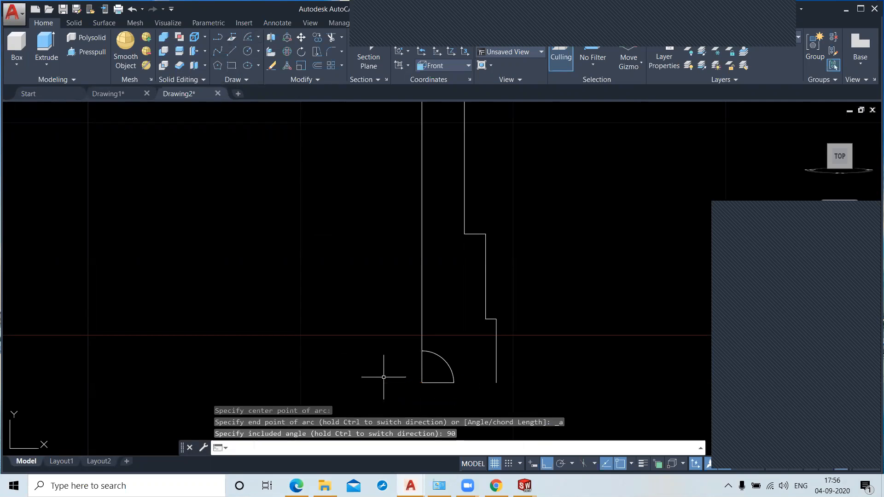
Erase the short base line under the lower arc and draw a horizontal line from the arc's outer end to the outer vertical line's lower end.
{"action": "left_click", "coordinate": [431, 383]}
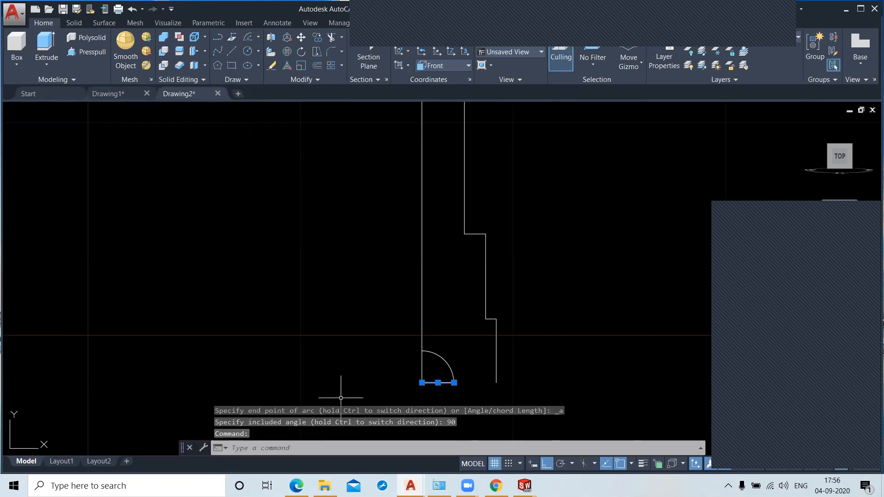
{"action": "key", "text": "Delete"}
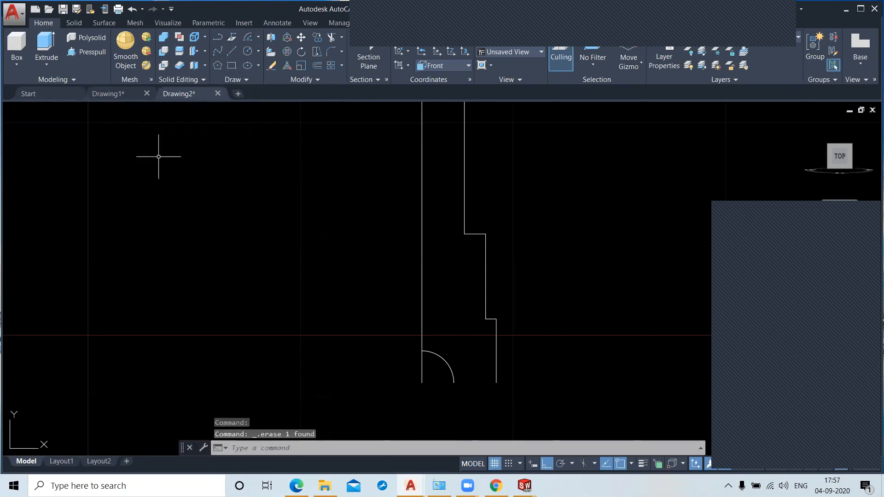
{"action": "left_click", "coordinate": [232, 51]}
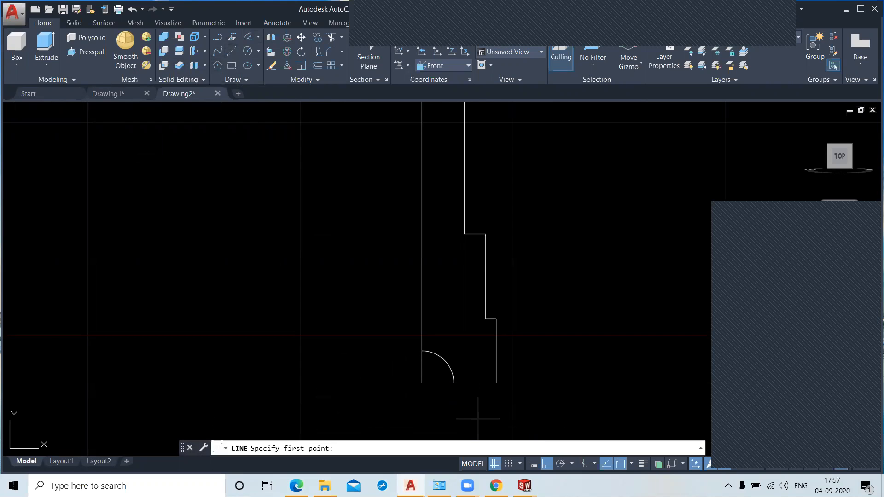
{"action": "left_click", "coordinate": [454, 383]}
{"action": "left_click", "coordinate": [497, 382]}
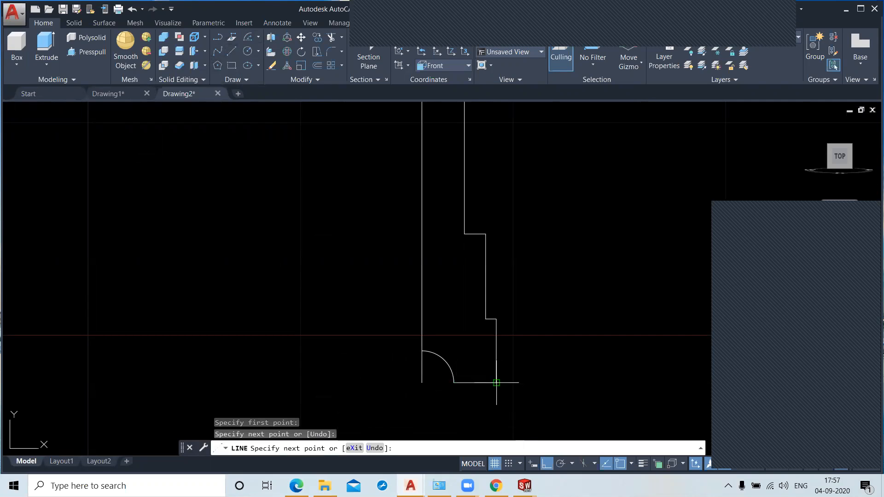
{"action": "key", "text": "Escape"}
{"action": "type", "text": "tre"}
{"action": "key", "text": "Return"}
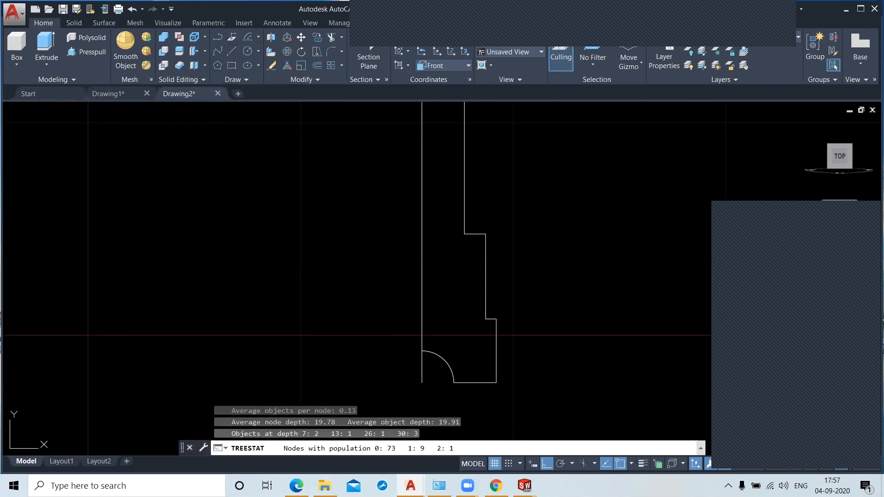
{"action": "key", "text": "Return"}
Trim the vertical axis line's excess below the lower quarter arc and above the upper quarter arc.
{"action": "type", "text": "tr"}
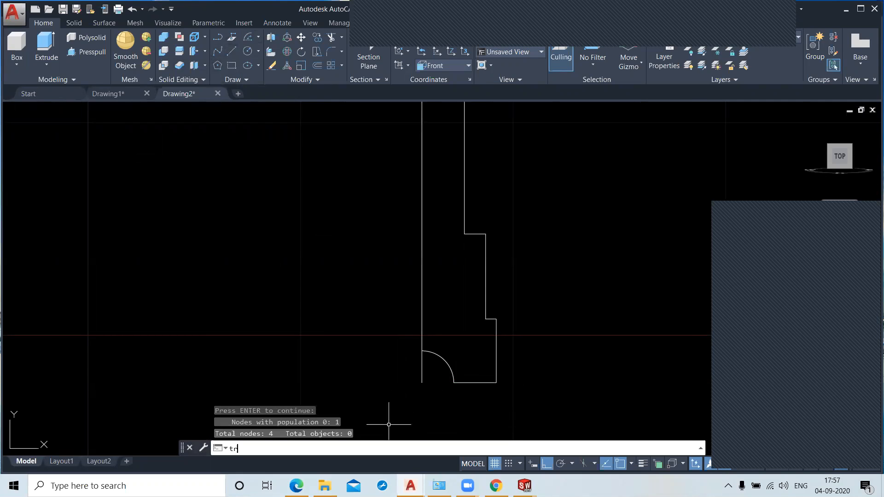
{"action": "key", "text": "Return"}
{"action": "key", "text": "Return"}
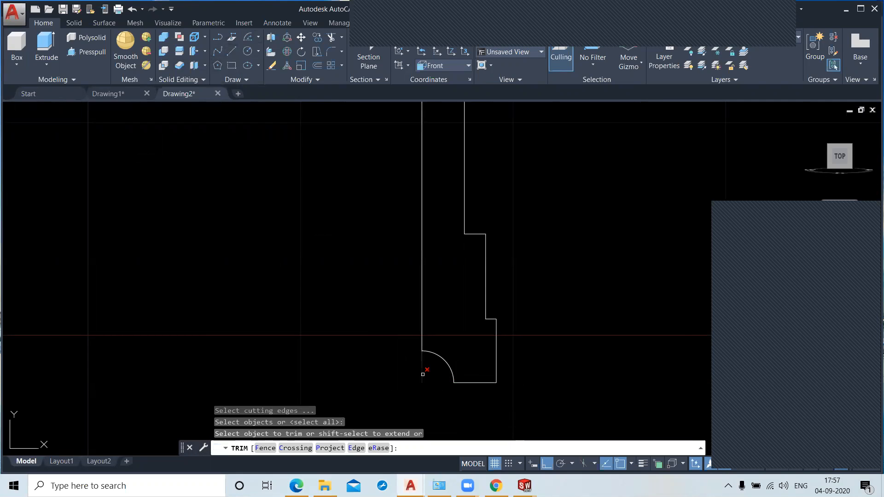
{"action": "left_click", "coordinate": [423, 374]}
{"action": "scroll", "coordinate": [404, 373], "scroll_direction": "down", "scroll_amount": 2}
{"action": "scroll", "coordinate": [404, 373], "scroll_direction": "down", "scroll_amount": 3}
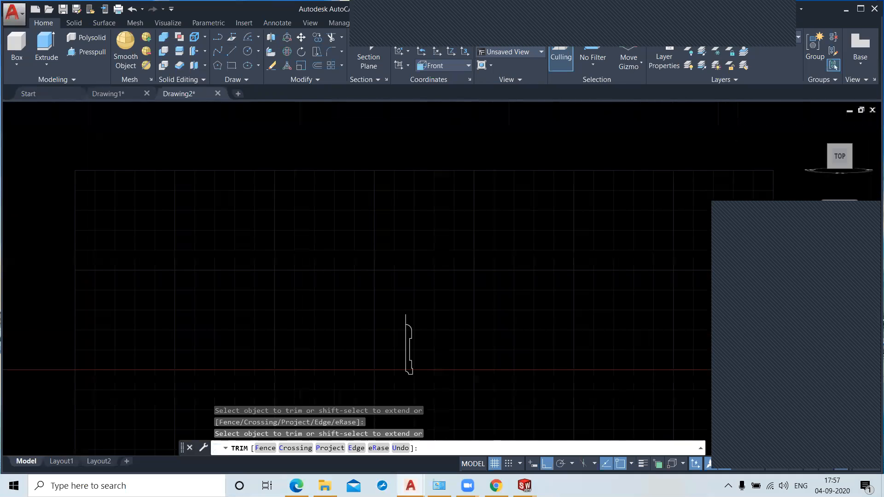
{"action": "scroll", "coordinate": [402, 384], "scroll_direction": "up", "scroll_amount": 2}
{"action": "scroll", "coordinate": [402, 384], "scroll_direction": "up", "scroll_amount": 1}
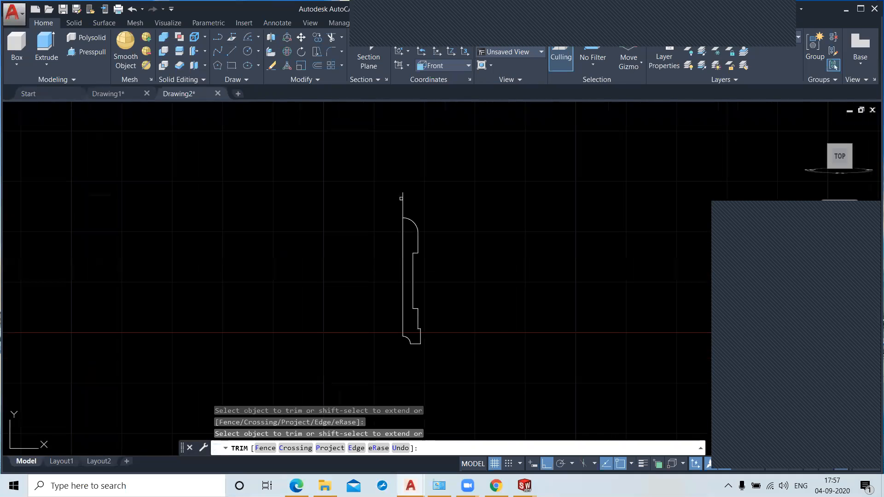
{"action": "left_click", "coordinate": [405, 201]}
{"action": "scroll", "coordinate": [386, 303], "scroll_direction": "up", "scroll_amount": 1}
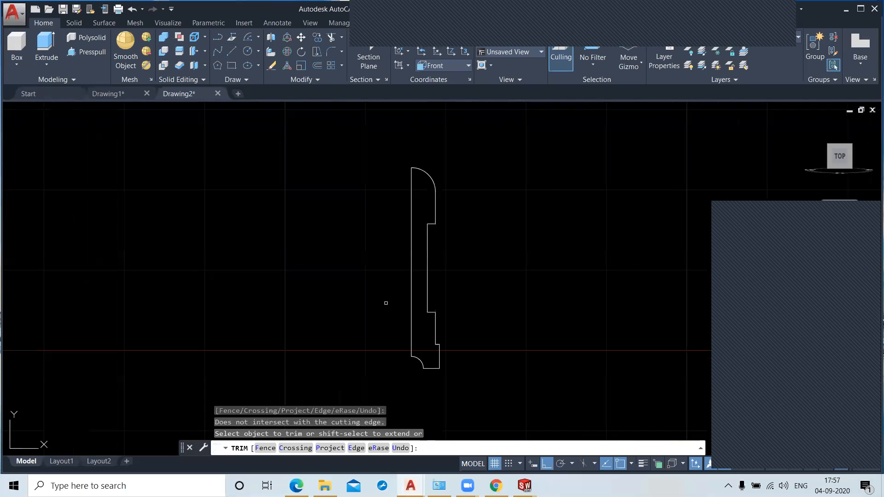
{"action": "key", "text": "Escape"}
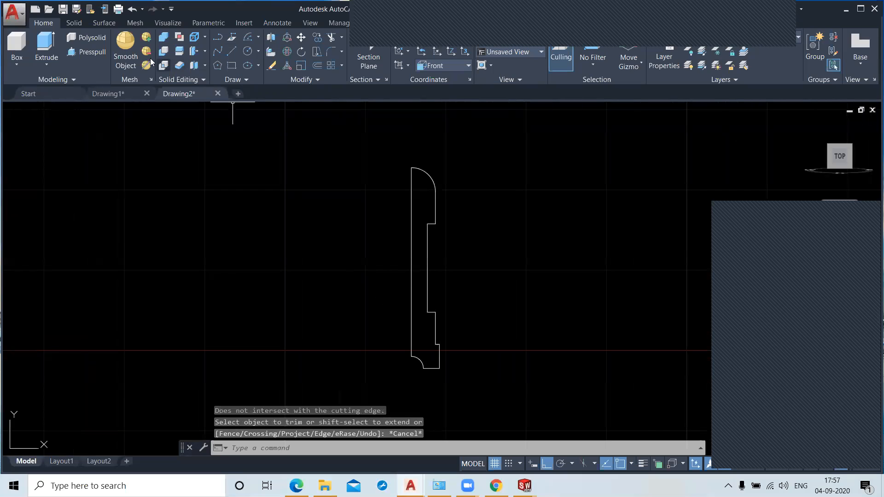
Revolve all the profile objects 360° about the vertical axis line, from its upper end to its lower end.
{"action": "left_click", "coordinate": [51, 63]}
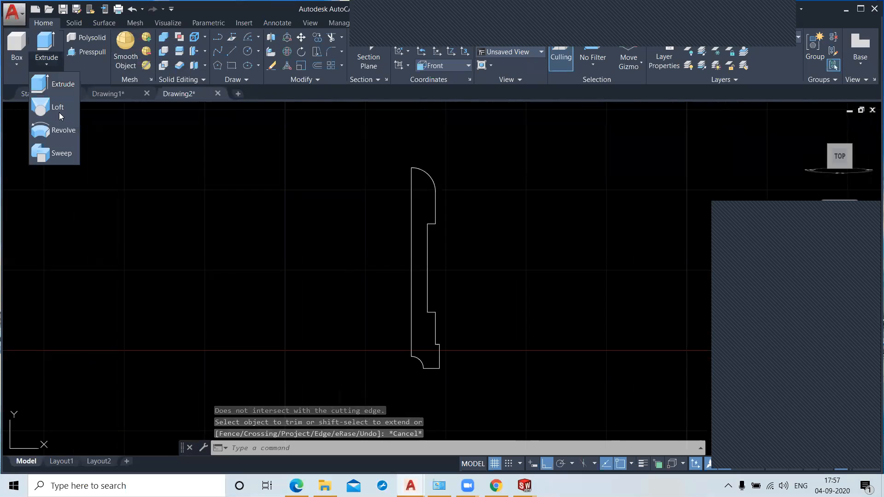
{"action": "left_click", "coordinate": [63, 131]}
{"action": "left_click", "coordinate": [375, 140]}
{"action": "left_click", "coordinate": [466, 422]}
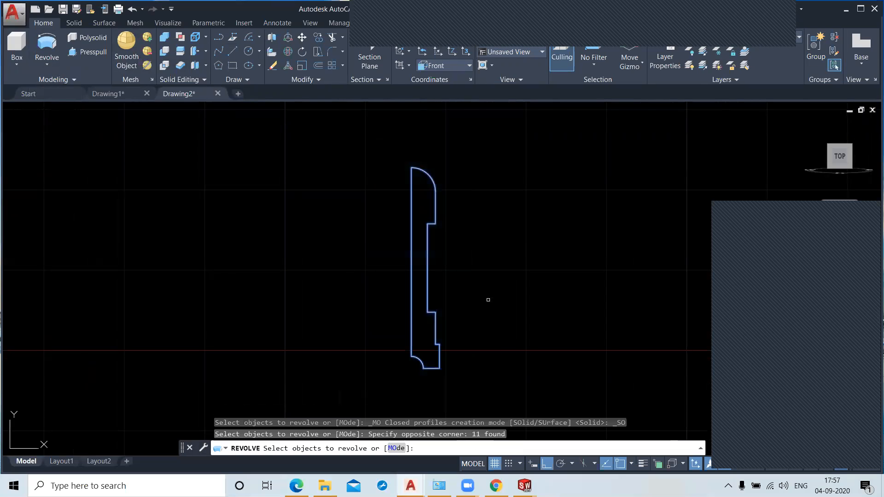
{"action": "key", "text": "Return"}
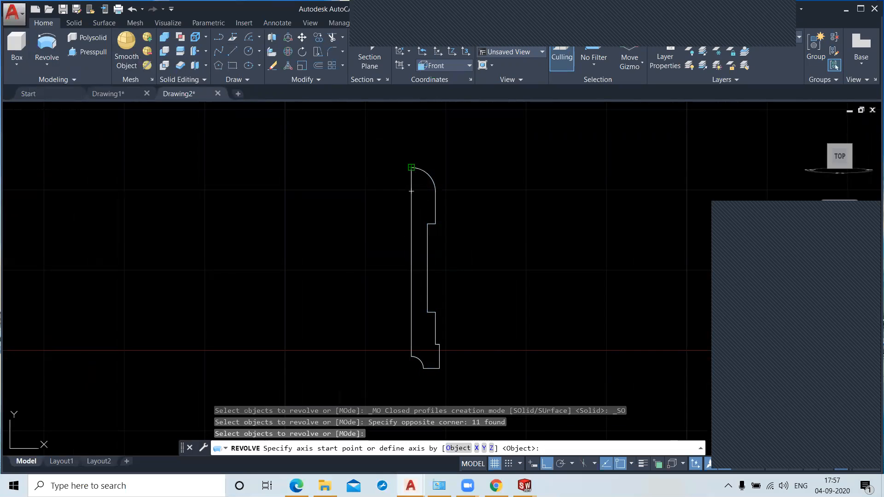
{"action": "left_click", "coordinate": [411, 167]}
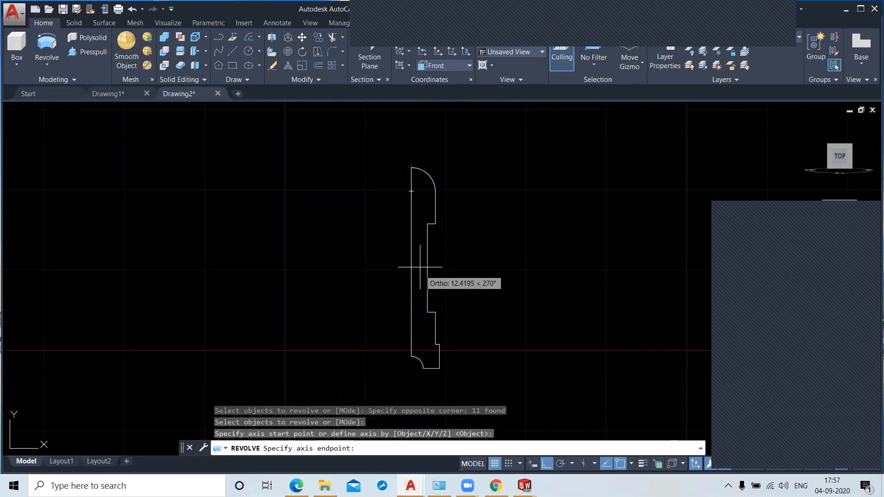
{"action": "left_click", "coordinate": [411, 356]}
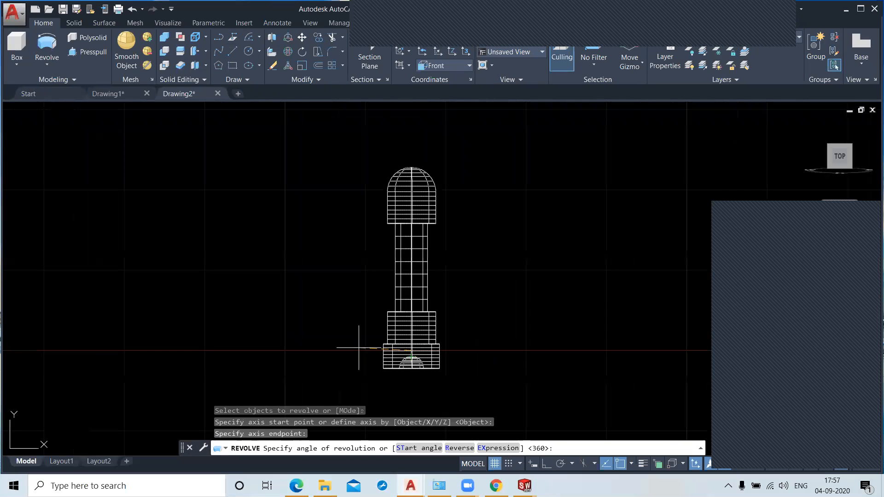
{"action": "type", "text": "360"}
{"action": "key", "text": "Return"}
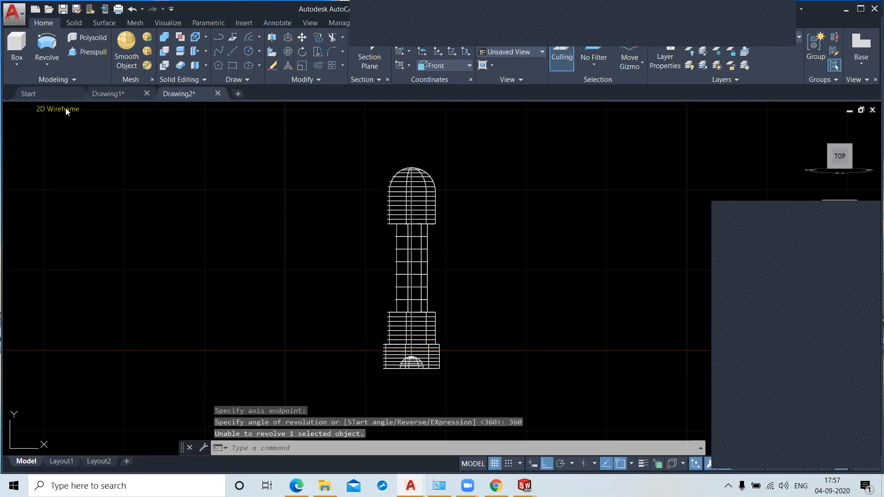
Set the visual style to Conceptual and inspect the revolved pin and its base cut from below.
{"action": "left_click", "coordinate": [66, 111]}
{"action": "left_click", "coordinate": [92, 145]}
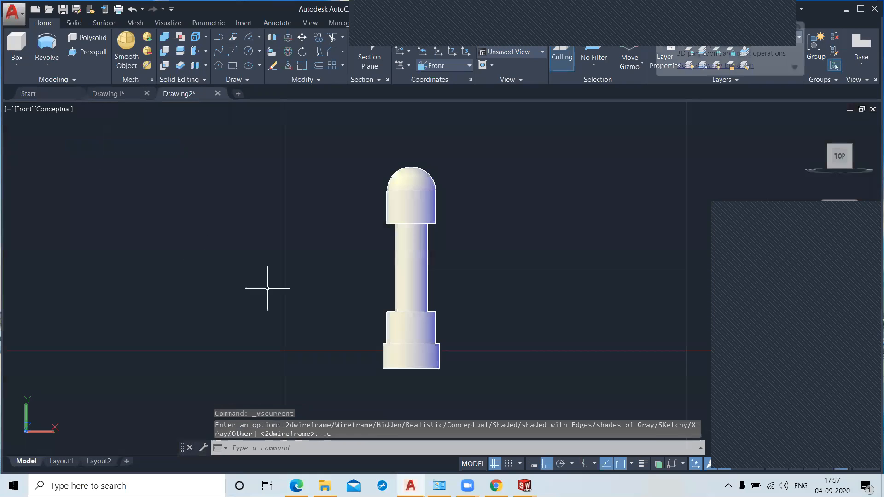
{"action": "middle_click_drag", "start_coordinate": [292, 299], "coordinate": [374, 206], "text": "shift"}
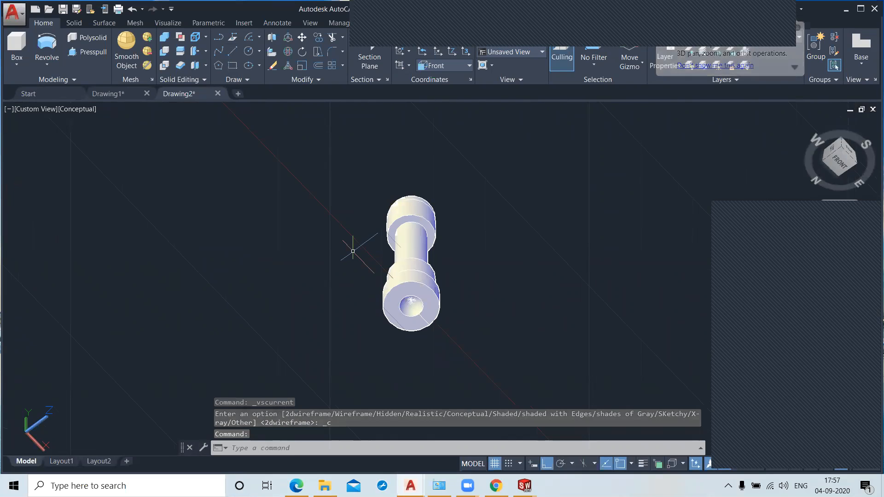
{"action": "middle_click_drag", "start_coordinate": [498, 248], "coordinate": [466, 281], "text": "shift"}
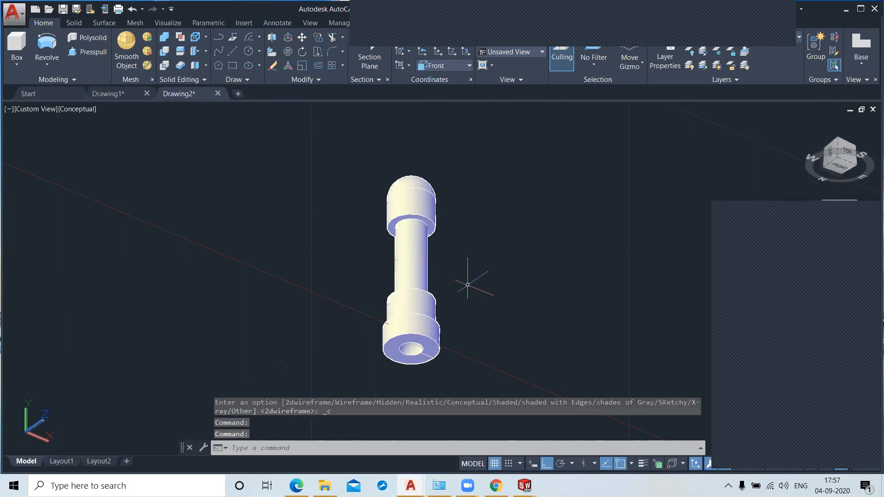
{"action": "middle_click_drag", "start_coordinate": [467, 285], "coordinate": [411, 300], "text": "shift"}
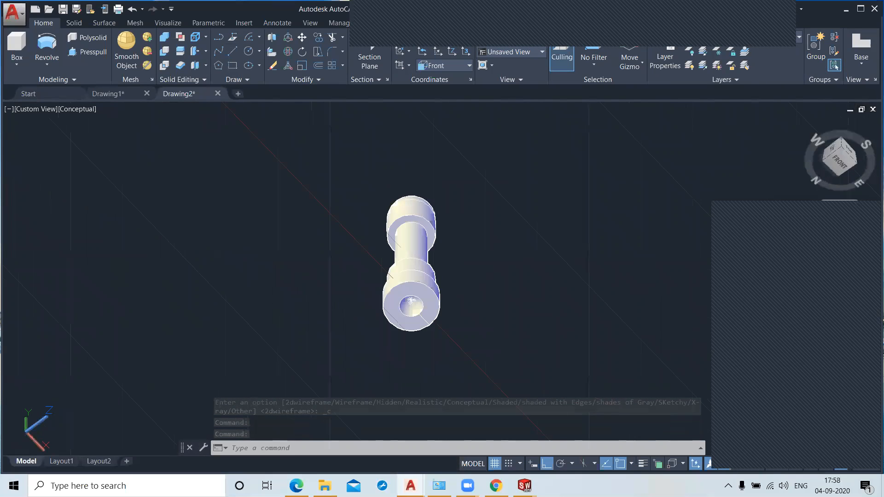
Undo the view rotation, the Conceptual visual style and the revolve to return to the flat profile.
{"action": "key", "text": "ctrl+z"}
{"action": "key", "text": "ctrl+z"}
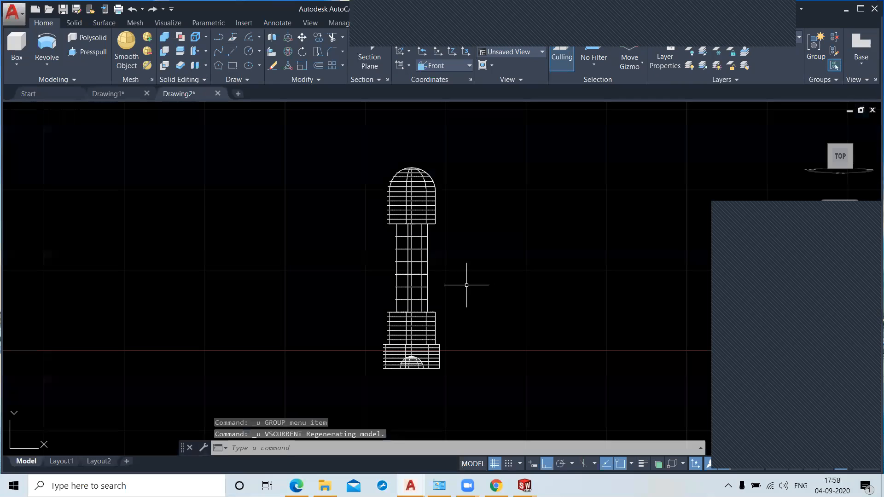
{"action": "key", "text": "ctrl+z"}
Fillet the lower inner corner of the narrow neck section with a radius of 1.
{"action": "scroll", "coordinate": [428, 310], "scroll_direction": "up", "scroll_amount": 2}
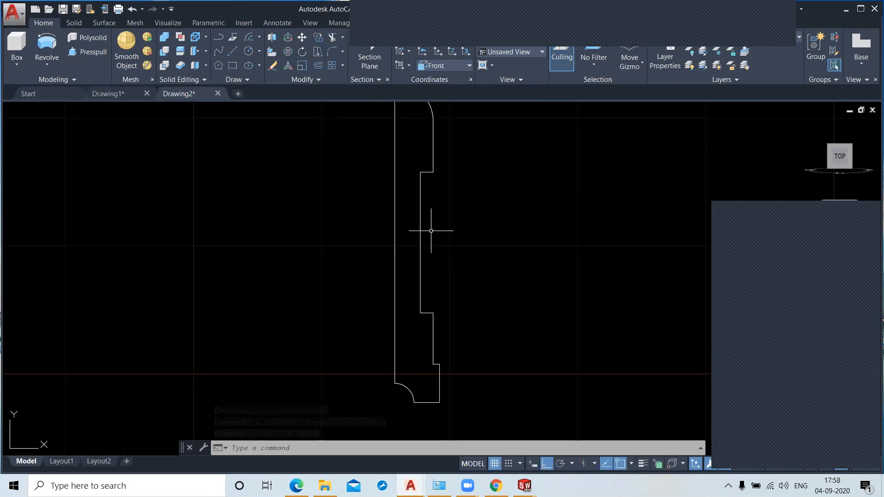
{"action": "type", "text": "f"}
{"action": "key", "text": "Return"}
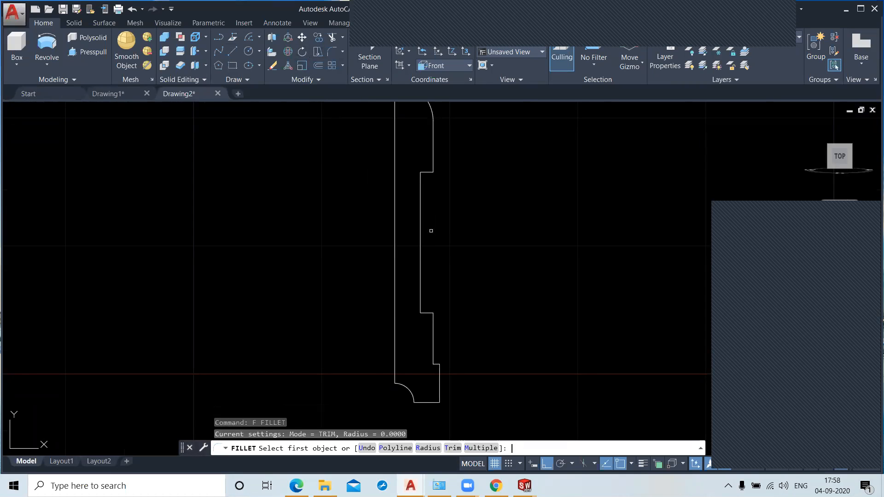
{"action": "type", "text": "r"}
{"action": "key", "text": "Return"}
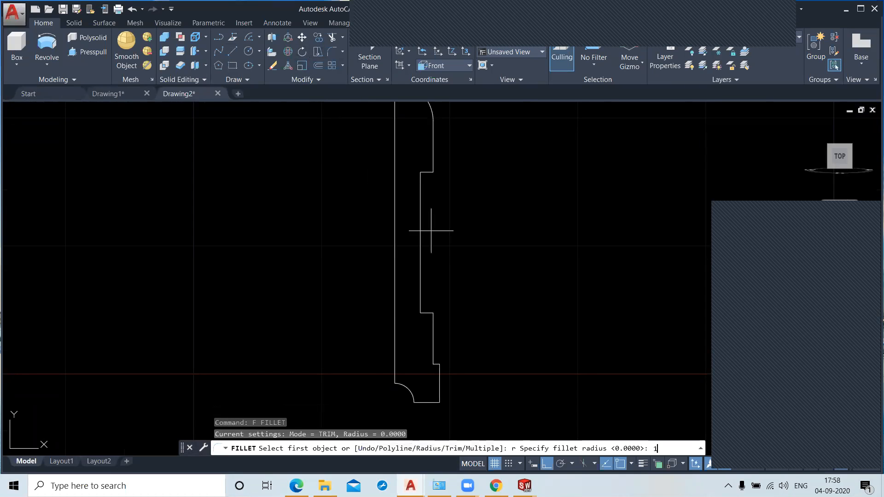
{"action": "type", "text": "1"}
{"action": "key", "text": "Return"}
{"action": "scroll", "coordinate": [419, 309], "scroll_direction": "up", "scroll_amount": 2}
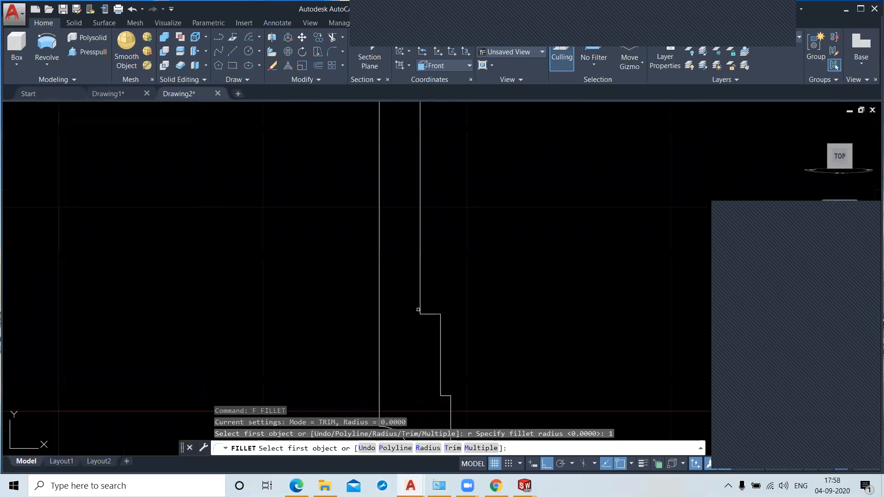
{"action": "left_click", "coordinate": [420, 303]}
{"action": "left_click", "coordinate": [430, 314]}
{"action": "scroll", "coordinate": [466, 283], "scroll_direction": "down", "scroll_amount": 5}
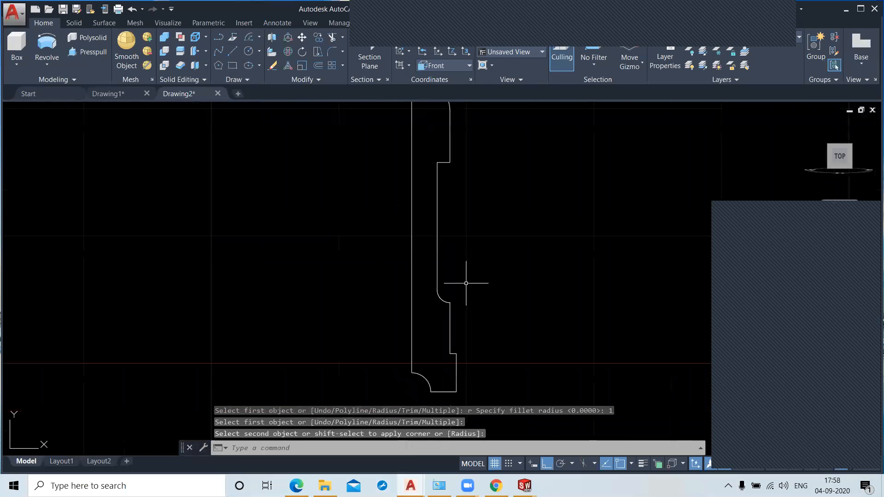
Fillet the upper inner corner of the narrow neck section with the same radius of 1.
{"action": "key", "text": "Return"}
{"action": "scroll", "coordinate": [462, 203], "scroll_direction": "up", "scroll_amount": 5}
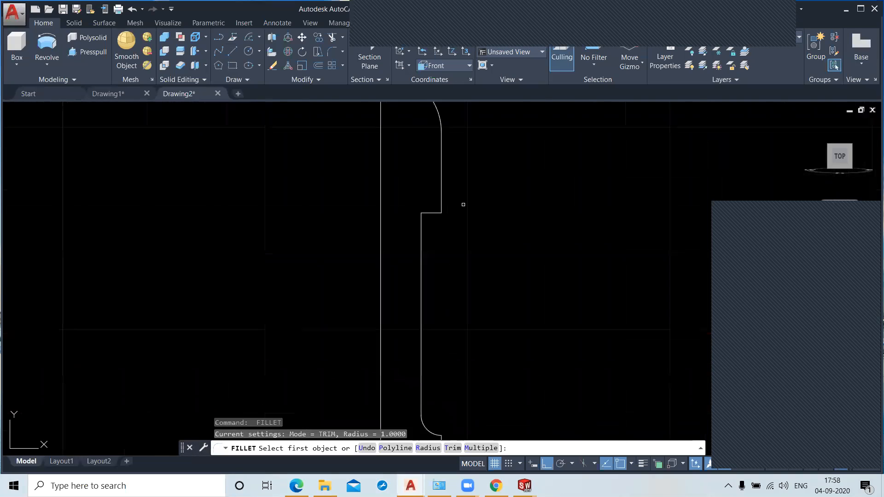
{"action": "left_click", "coordinate": [417, 217]}
{"action": "left_click", "coordinate": [394, 246]}
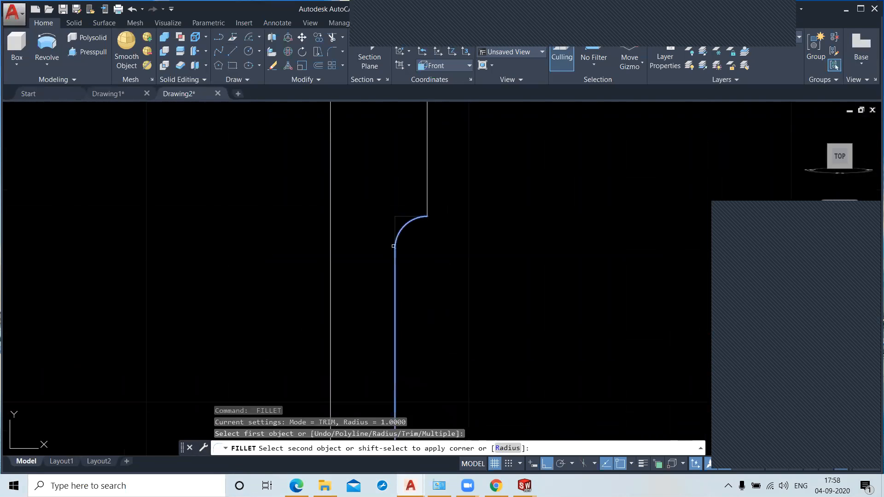
{"action": "scroll", "coordinate": [427, 218], "scroll_direction": "down", "scroll_amount": 4}
{"action": "scroll", "coordinate": [428, 218], "scroll_direction": "up", "scroll_amount": 5}
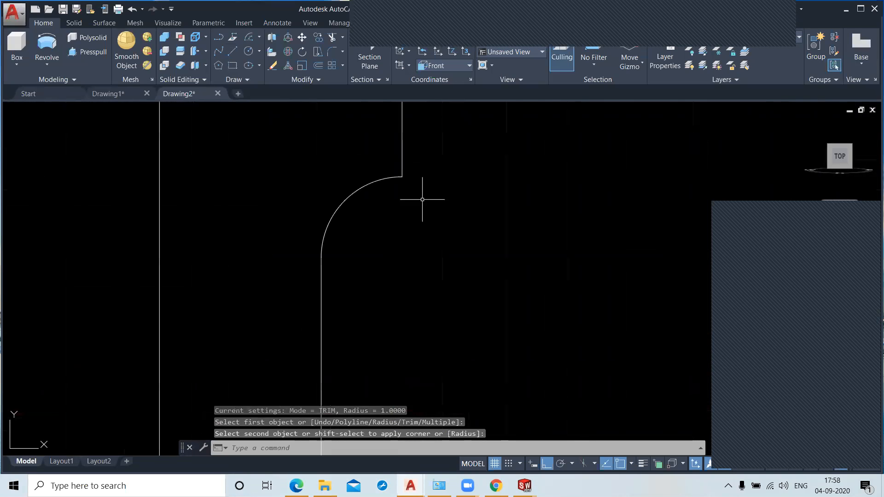
{"action": "scroll", "coordinate": [389, 162], "scroll_direction": "down", "scroll_amount": 6}
{"action": "scroll", "coordinate": [447, 203], "scroll_direction": "up", "scroll_amount": 2}
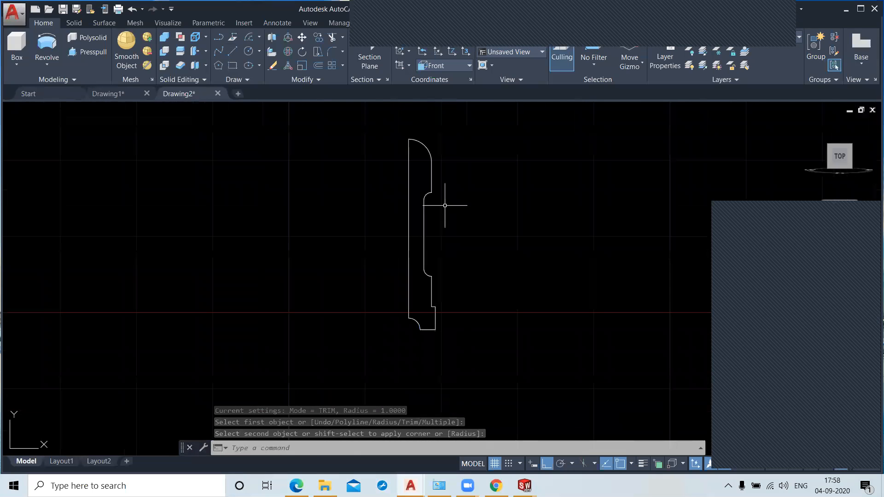
Revolve all the separate profile lines and arcs 360 degrees about the long straight vertical edge.
{"action": "left_click", "coordinate": [47, 47]}
{"action": "left_click", "coordinate": [365, 121]}
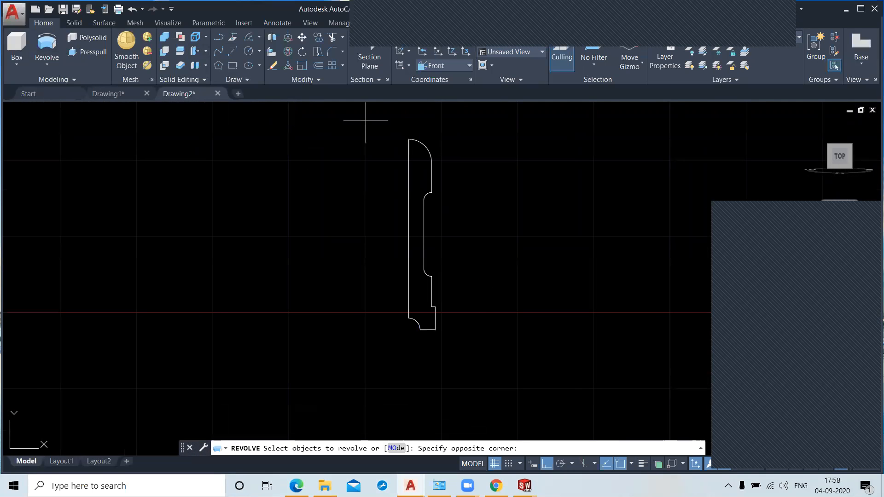
{"action": "left_click", "coordinate": [482, 350]}
{"action": "key", "text": "Return"}
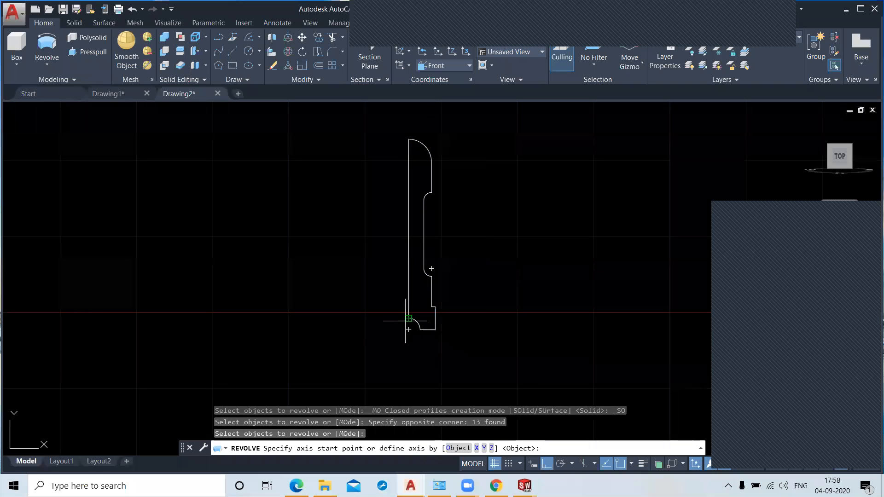
{"action": "left_click", "coordinate": [408, 329]}
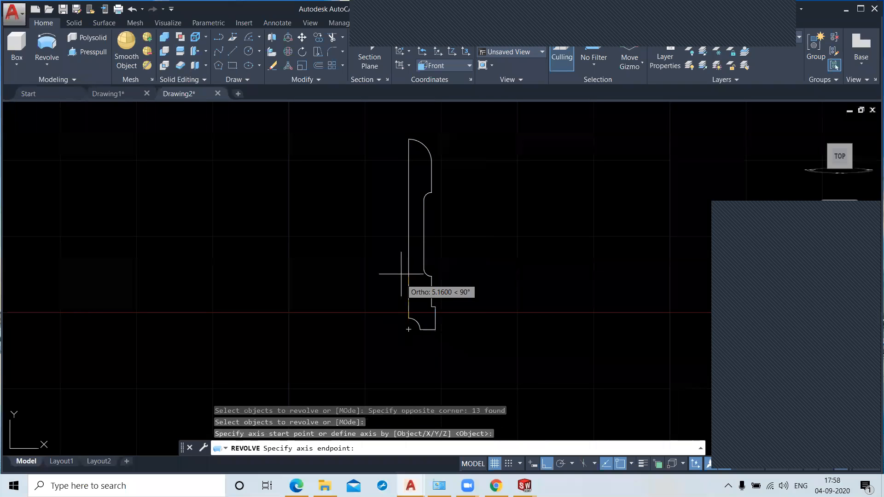
{"action": "left_click", "coordinate": [408, 229]}
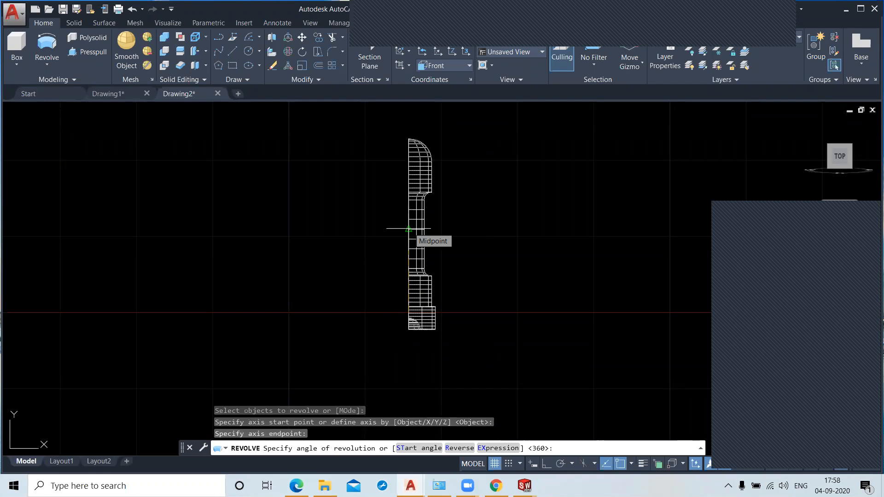
{"action": "key", "text": "Return"}
{"action": "key", "text": "F8"}
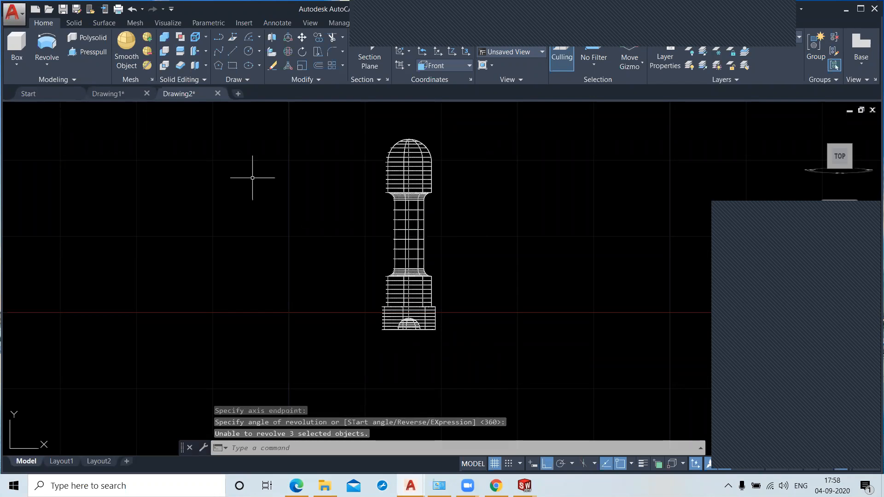
Set the visual style to Conceptual and inspect the revolved pin in the home and top views.
{"action": "left_click", "coordinate": [66, 109]}
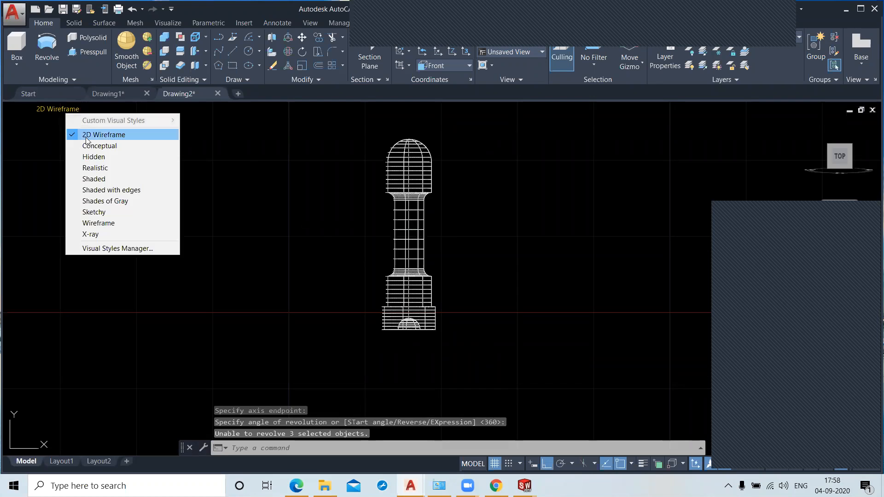
{"action": "left_click", "coordinate": [90, 146]}
{"action": "mouse_move", "coordinate": [391, 318]}
{"action": "middle_mouse_down"}
{"action": "mouse_move", "coordinate": [450, 292]}
{"action": "mouse_move", "coordinate": [401, 321]}
{"action": "middle_mouse_up"}
{"action": "left_click", "coordinate": [808, 123]}
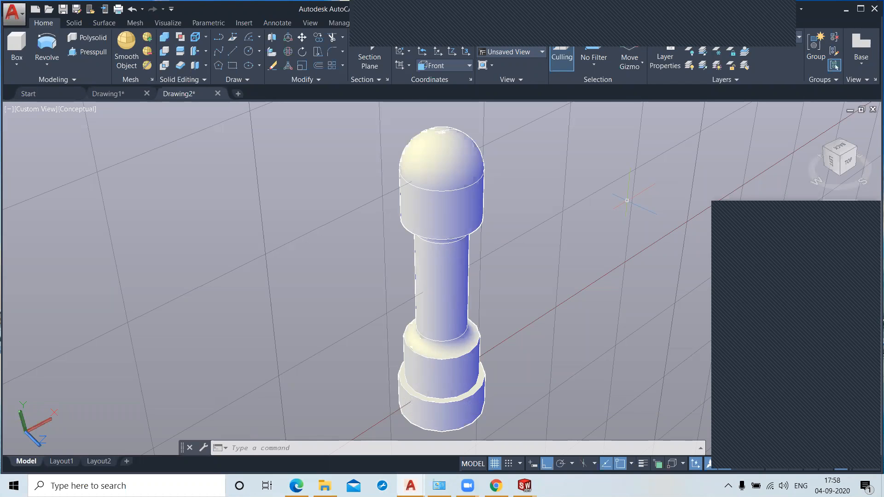
{"action": "left_click", "coordinate": [27, 110]}
{"action": "left_click", "coordinate": [52, 136]}
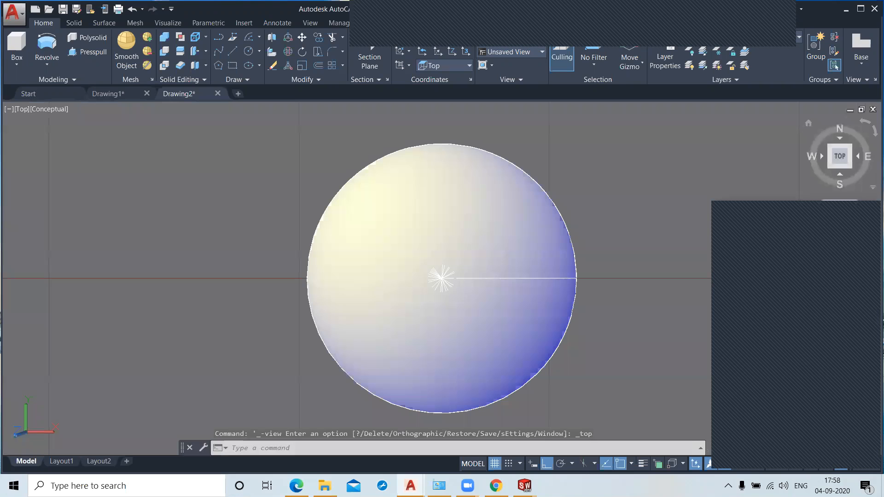
{"action": "left_click", "coordinate": [808, 125]}
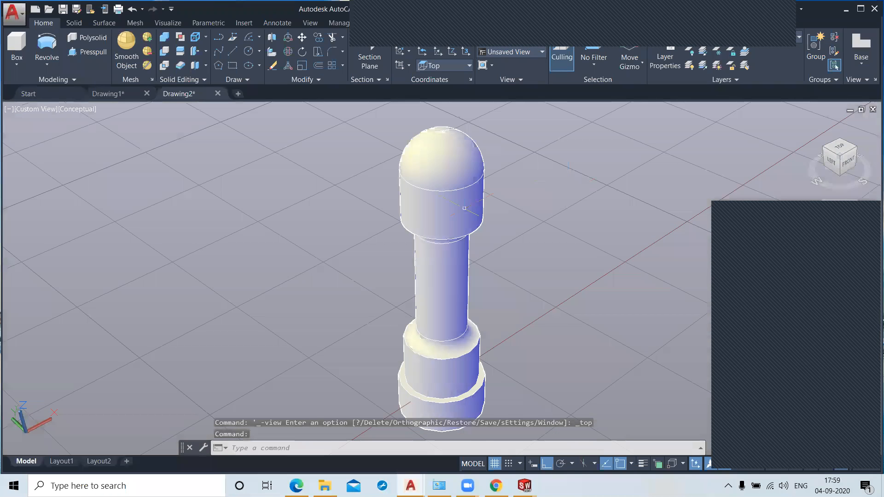
{"action": "scroll", "coordinate": [467, 214], "scroll_direction": "down", "scroll_amount": 2}
{"action": "middle_click_drag", "start_coordinate": [507, 254], "coordinate": [278, 233]}
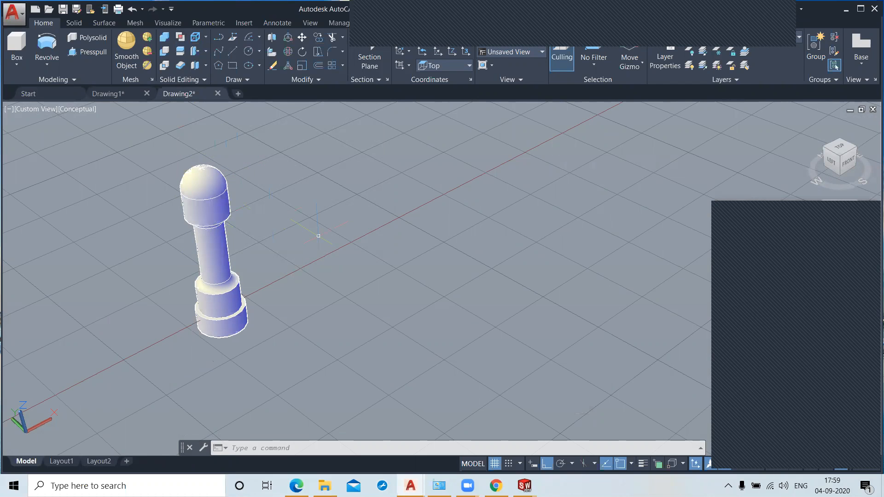
Undo the view changes, the Conceptual visual style and the revolve to return to the flat half profile.
{"action": "key", "text": "ctrl+z"}
{"action": "key", "text": "ctrl+z"}
{"action": "key", "text": "ctrl+z"}
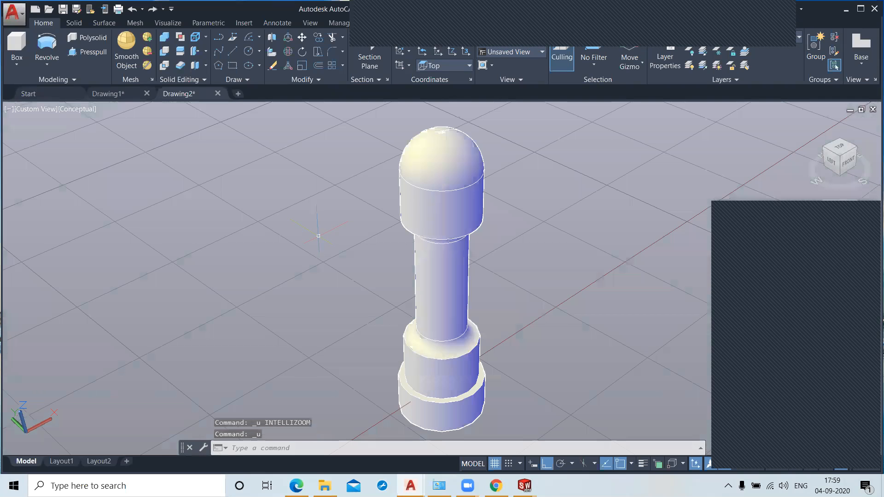
{"action": "key", "text": "ctrl+z"}
{"action": "key", "text": "ctrl+z"}
{"action": "key", "text": "ctrl+z"}
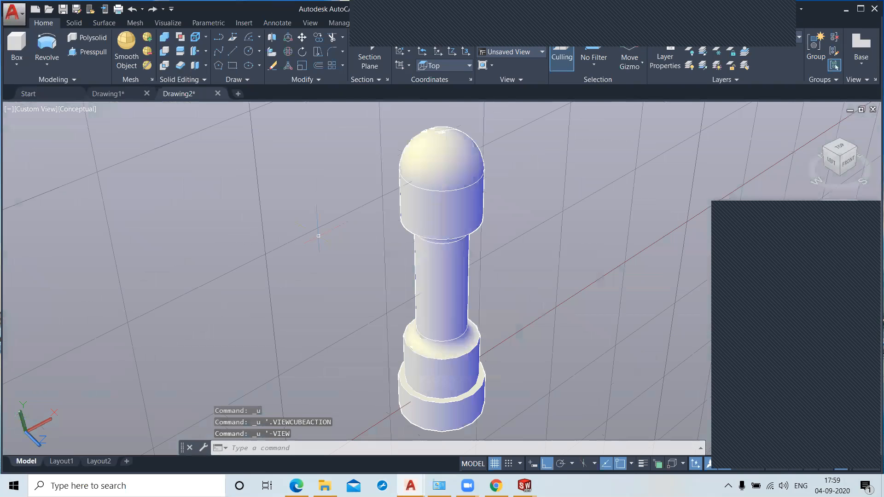
{"action": "key", "text": "ctrl+z"}
{"action": "key", "text": "ctrl+z"}
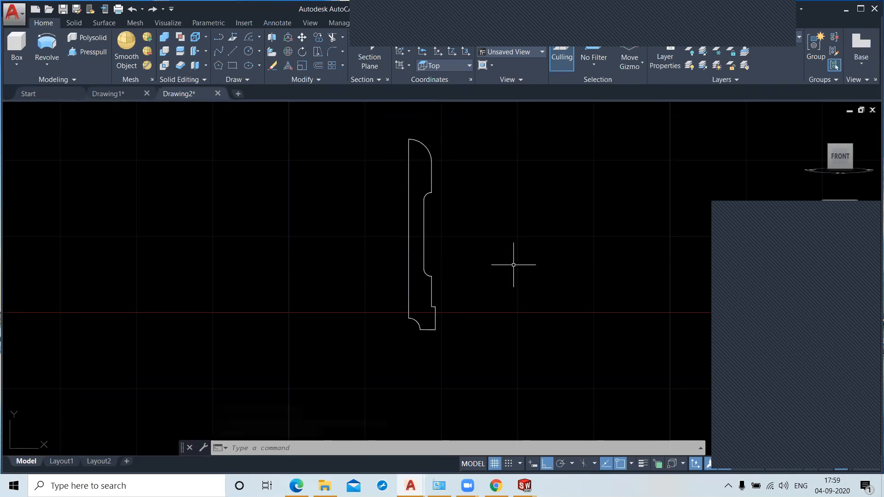
Join all the lines and arcs of the half profile into a single polyline.
{"action": "type", "text": "j"}
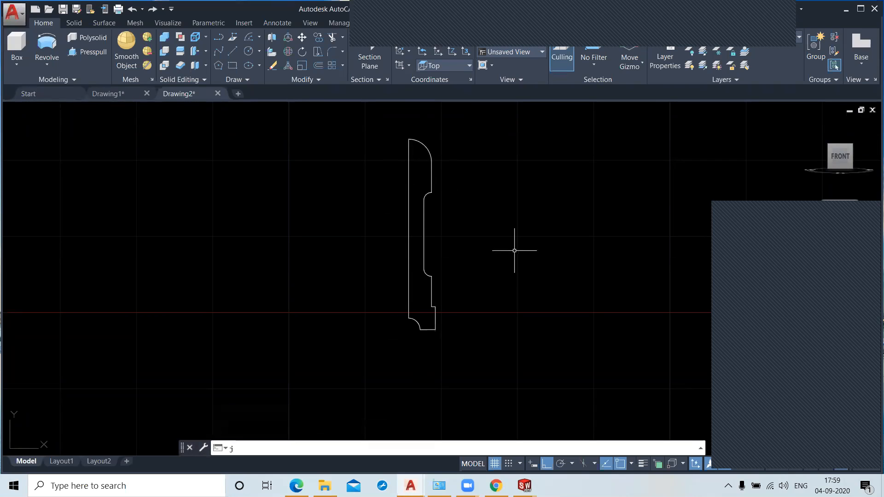
{"action": "key", "text": "Return"}
{"action": "left_click", "coordinate": [385, 126]}
{"action": "left_click", "coordinate": [460, 369]}
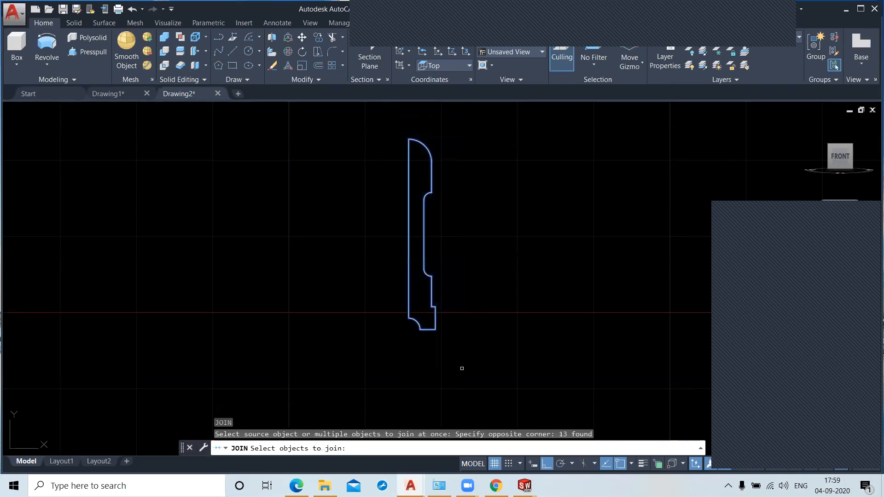
{"action": "key", "text": "Return"}
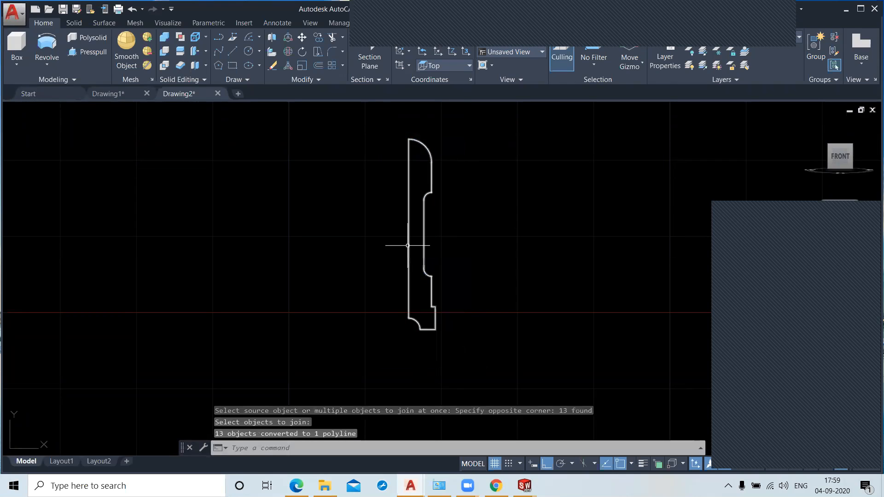
Revolve the joined half profile 360 degrees about its long straight vertical edge into a solid pin.
{"action": "left_click", "coordinate": [41, 44]}
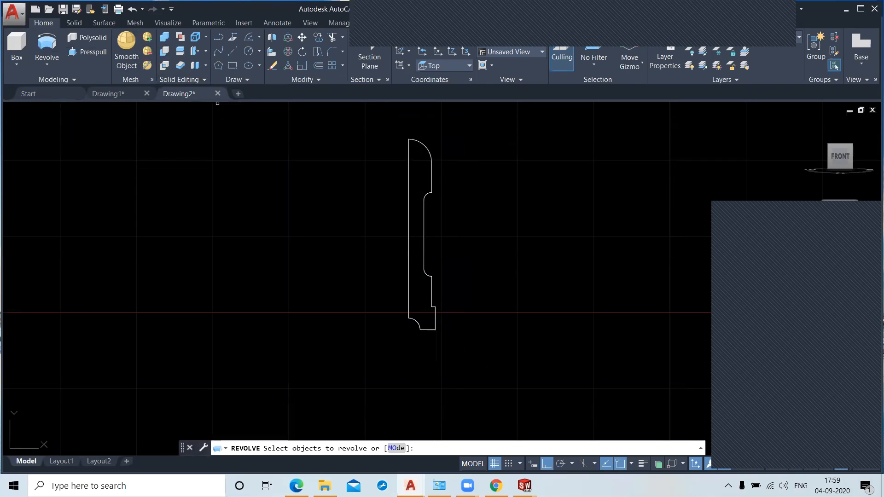
{"action": "left_click", "coordinate": [376, 120]}
{"action": "left_click", "coordinate": [486, 389]}
{"action": "right_click", "coordinate": [479, 294]}
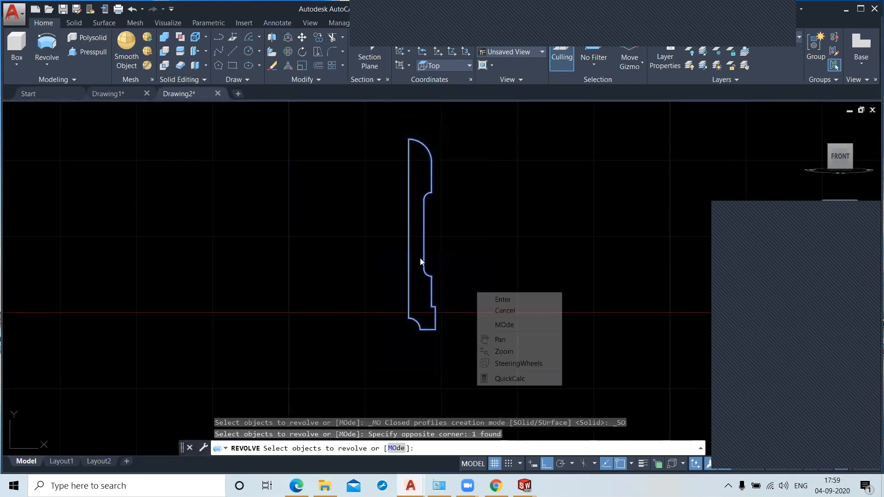
{"action": "left_click", "coordinate": [502, 300]}
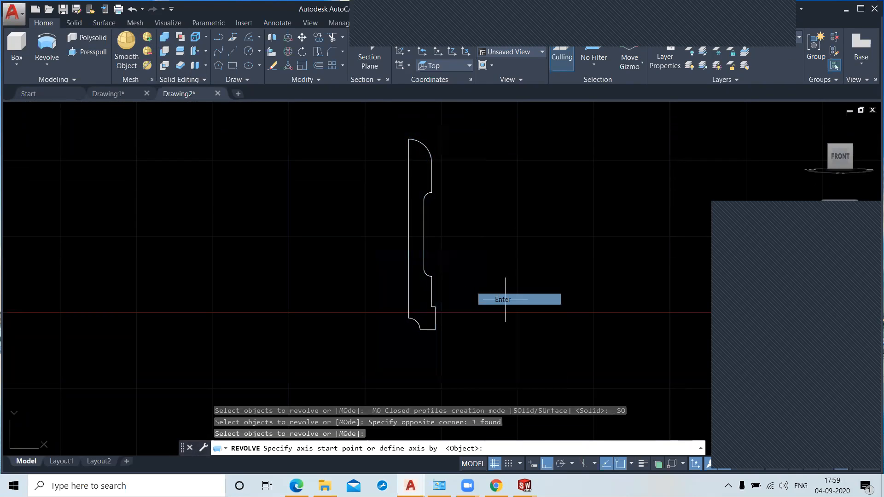
{"action": "left_click", "coordinate": [409, 139]}
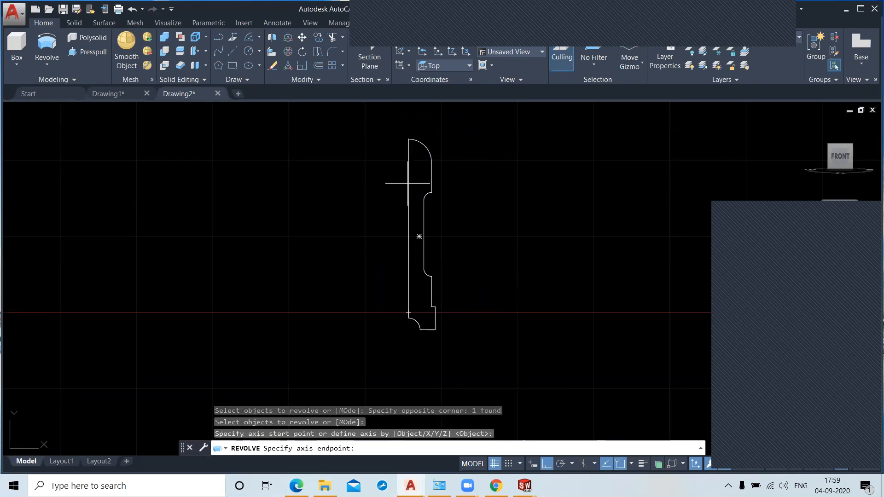
{"action": "left_click", "coordinate": [408, 229]}
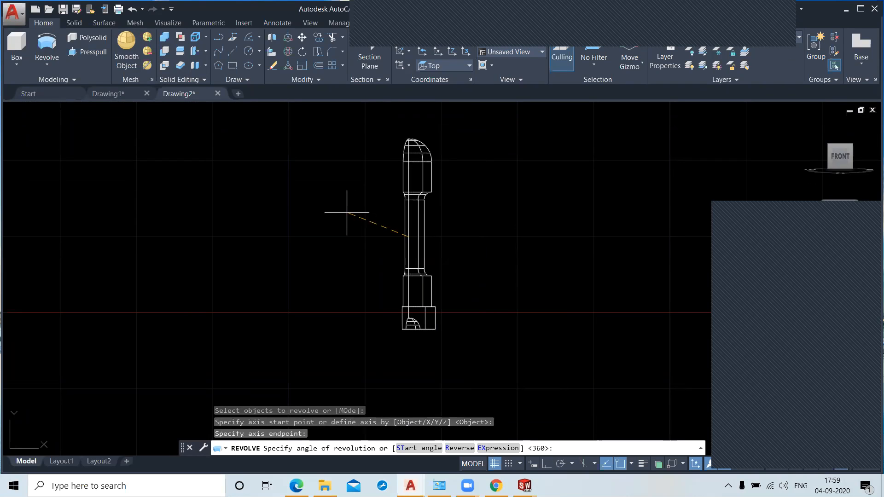
{"action": "key", "text": "Return"}
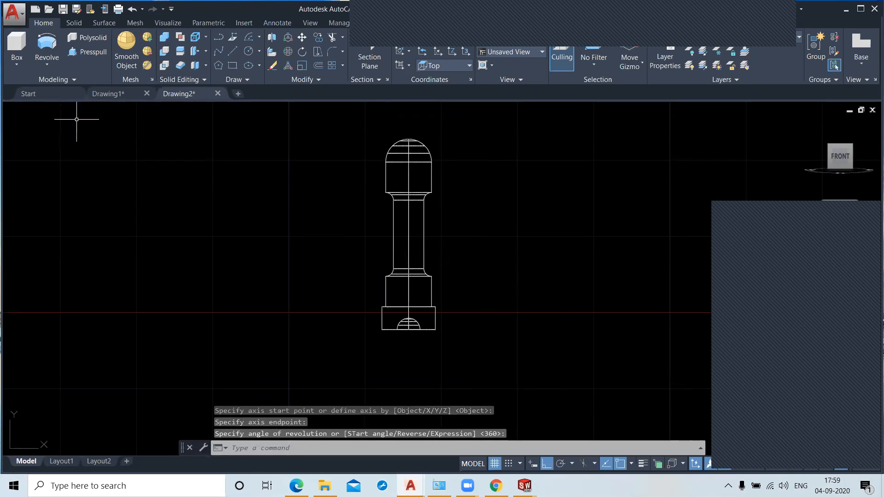
Apply the Conceptual visual style to the solid pin and check it from the top and home views.
{"action": "left_click", "coordinate": [59, 111]}
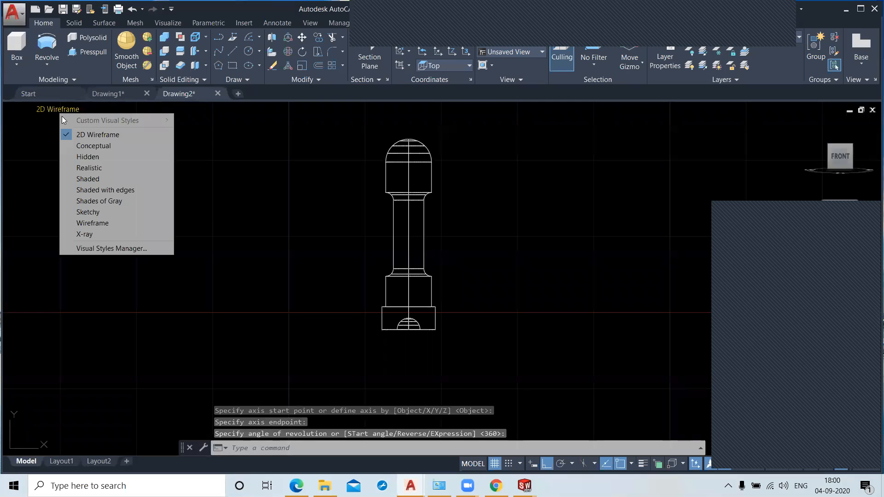
{"action": "left_click", "coordinate": [93, 146]}
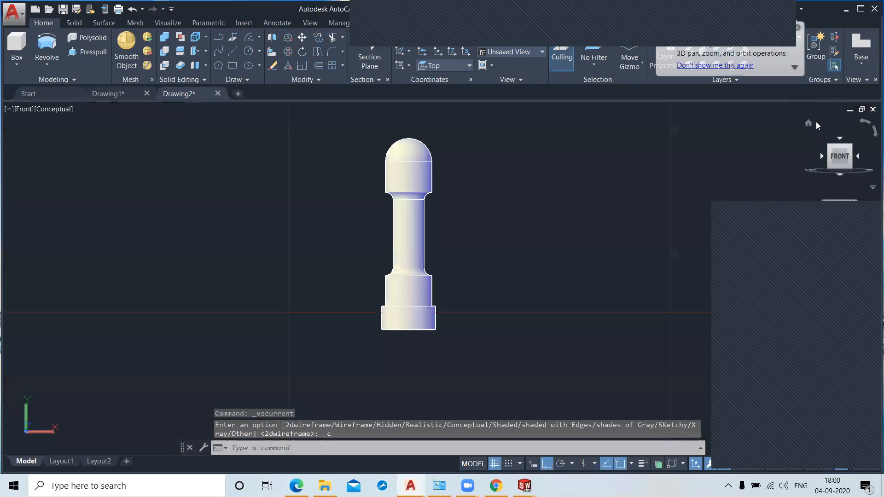
{"action": "left_click", "coordinate": [809, 123]}
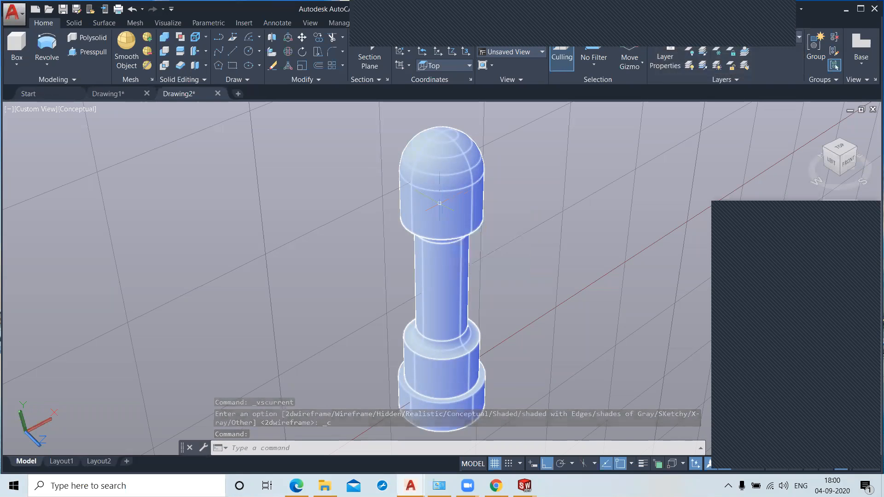
{"action": "left_click", "coordinate": [35, 109]}
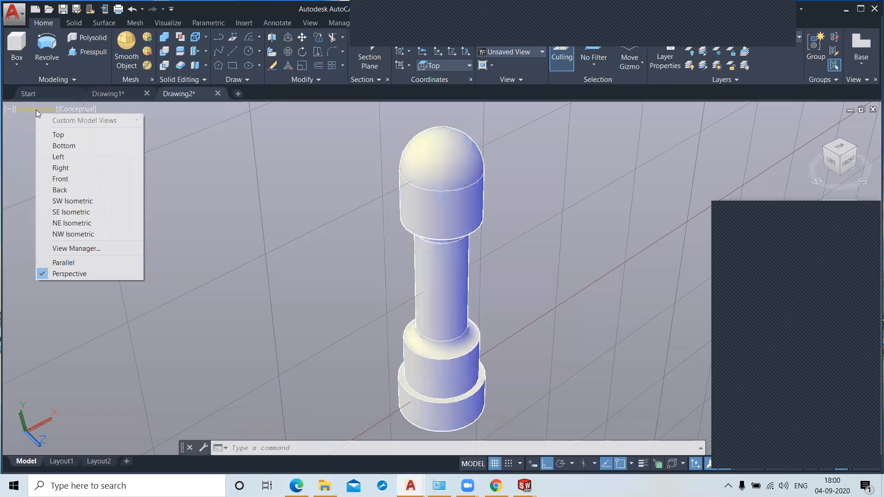
{"action": "left_click", "coordinate": [49, 131]}
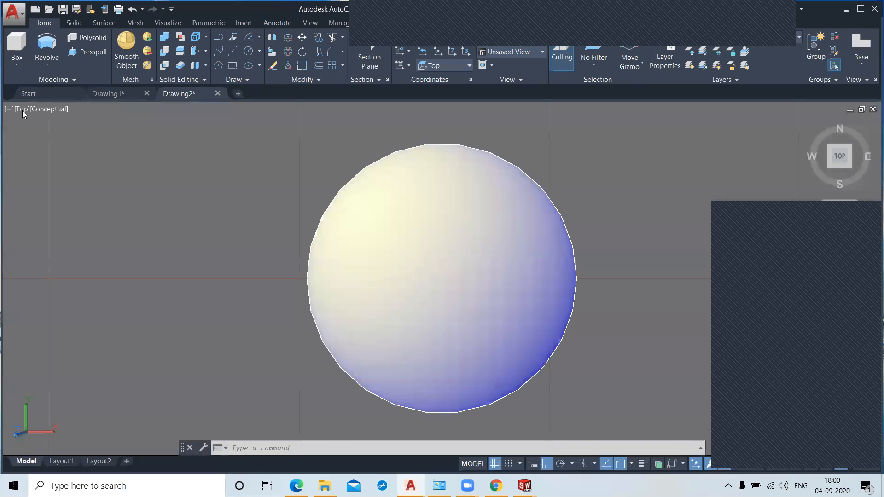
{"action": "left_click", "coordinate": [809, 124]}
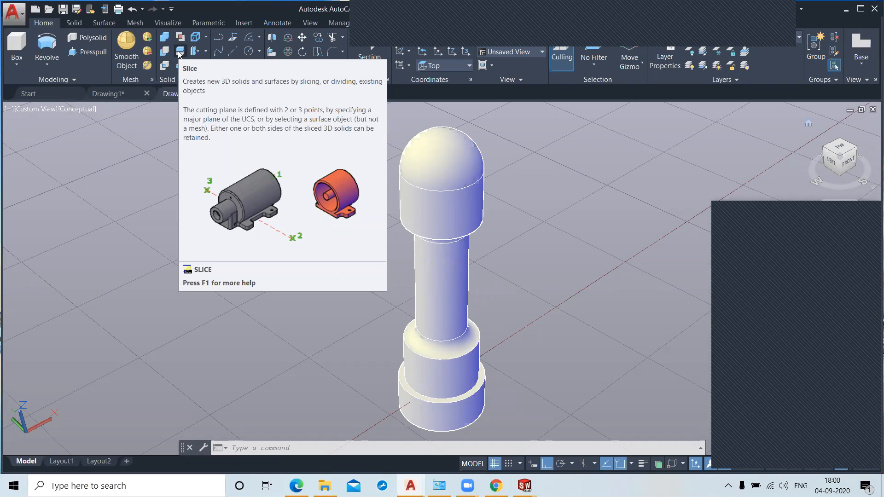
Slice the pin in the top view along a horizontal line through its centre, keep both sides, and return to the home view.
{"action": "left_click", "coordinate": [840, 148]}
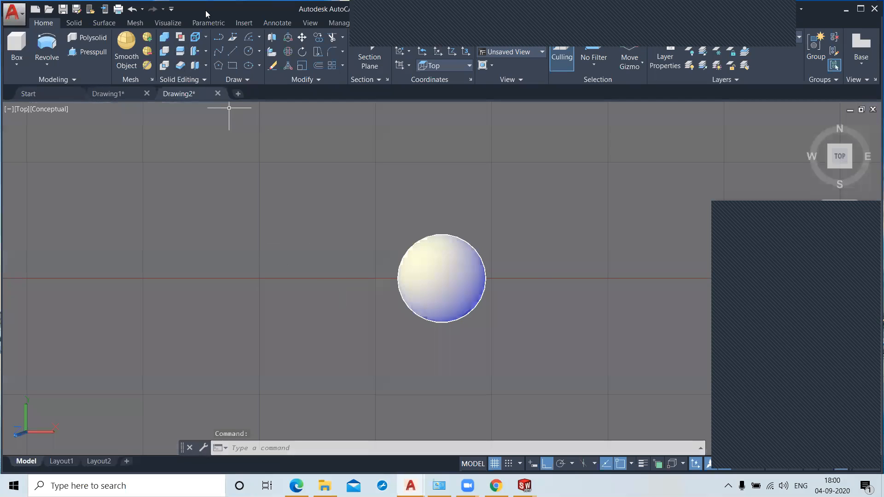
{"action": "left_click", "coordinate": [181, 52]}
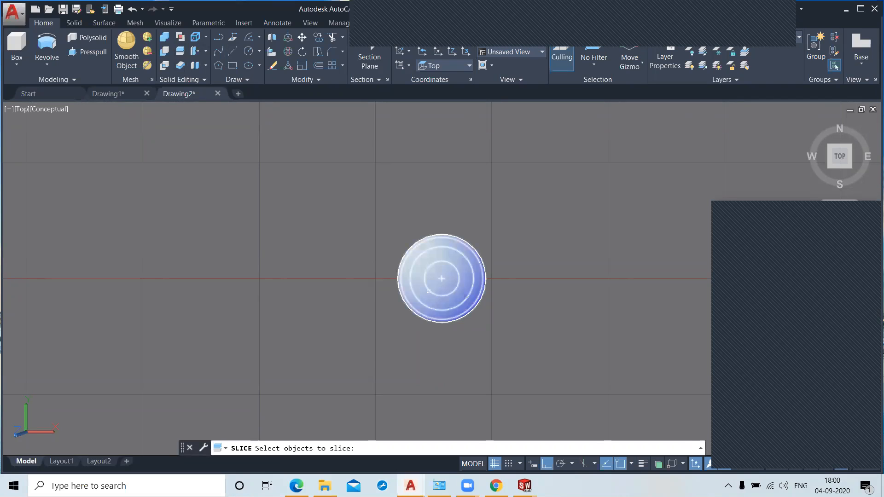
{"action": "left_click", "coordinate": [414, 274]}
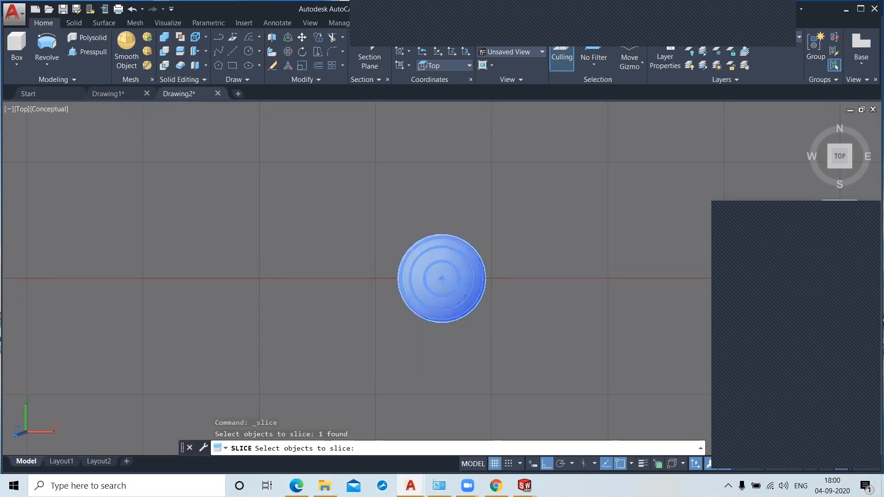
{"action": "key", "text": "Return"}
{"action": "left_click", "coordinate": [361, 277]}
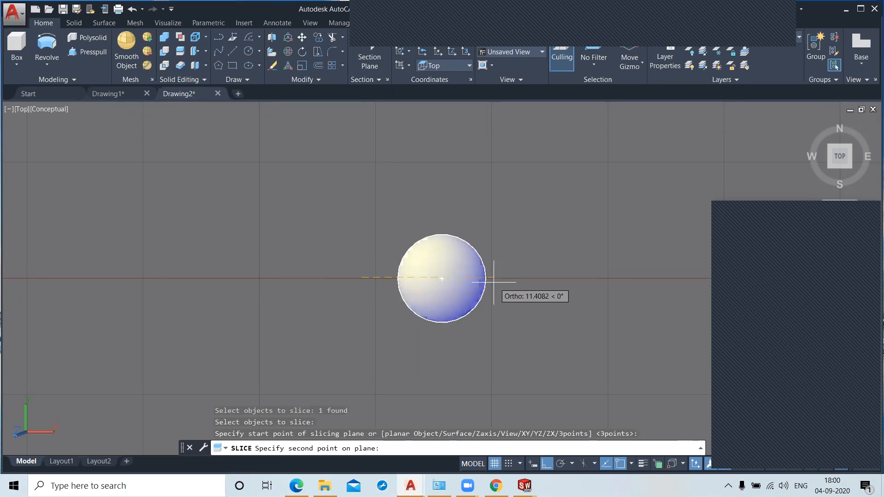
{"action": "left_click", "coordinate": [517, 277]}
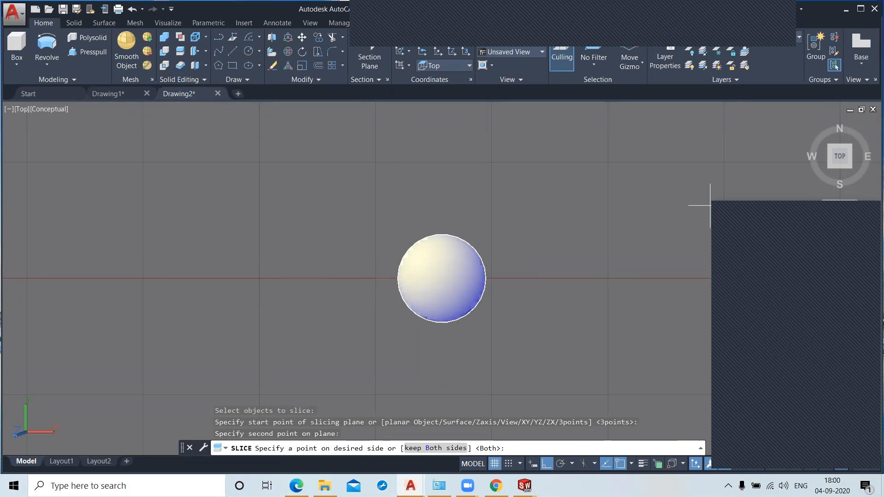
{"action": "type", "text": "b"}
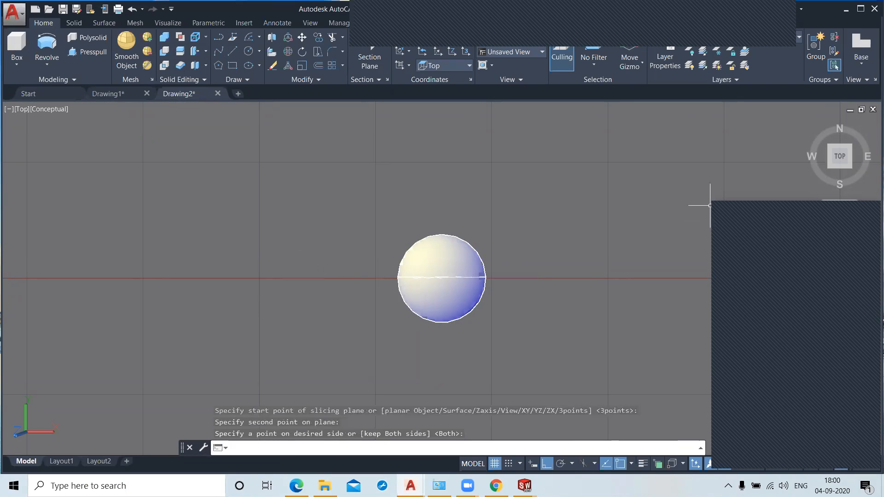
{"action": "key", "text": "Return"}
{"action": "left_click", "coordinate": [809, 124]}
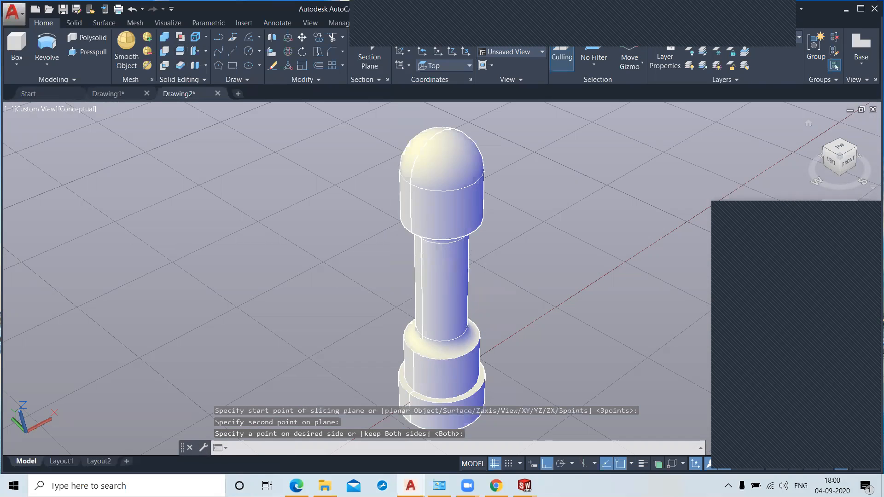
Move the front half of the sliced pin away from the other half to expose the flat cut face.
{"action": "left_click", "coordinate": [447, 280]}
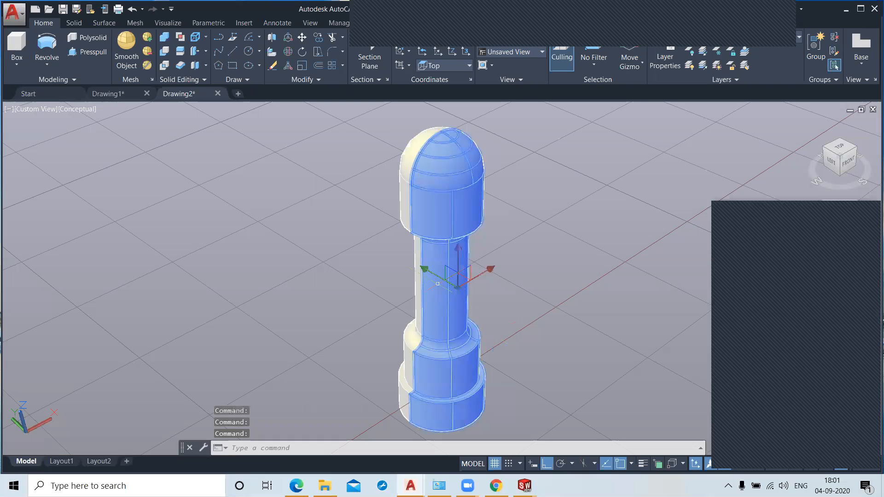
{"action": "left_click_drag", "start_coordinate": [466, 278], "coordinate": [554, 338]}
{"action": "left_click", "coordinate": [555, 339]}
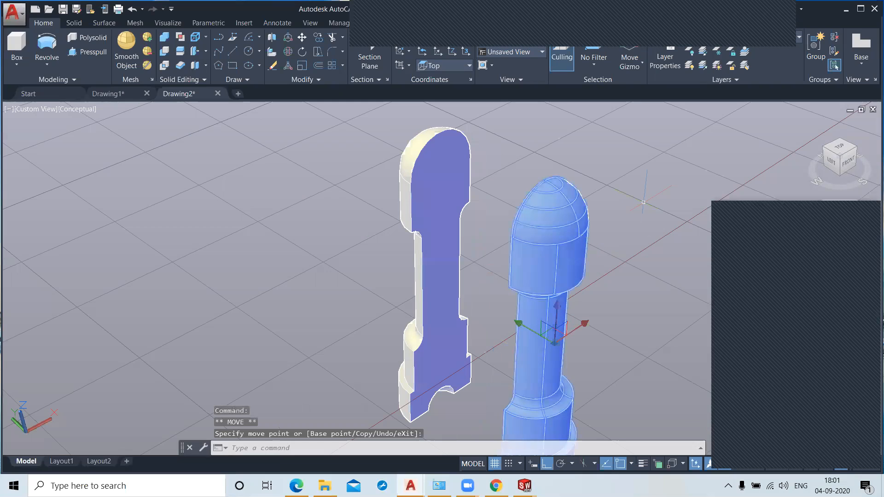
{"action": "key", "text": "Escape"}
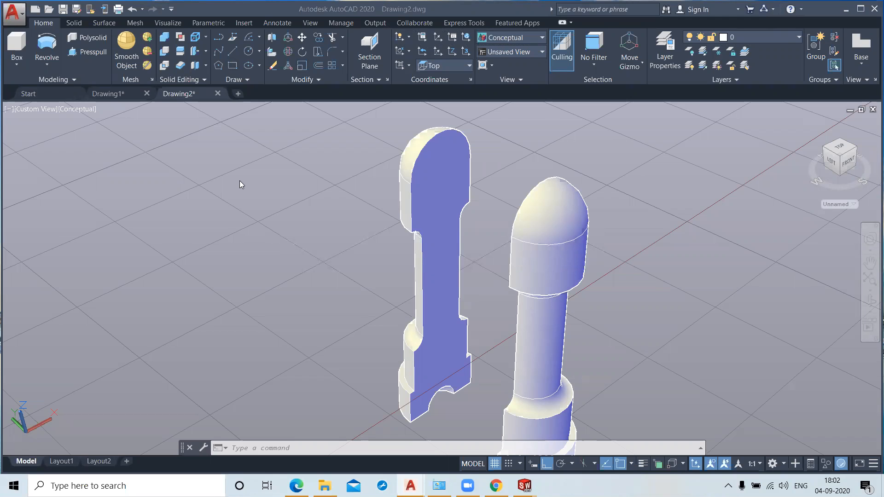
Create a rectangular planar surface from two corners on the ground plane beside the pin halves.
{"action": "left_click", "coordinate": [95, 27]}
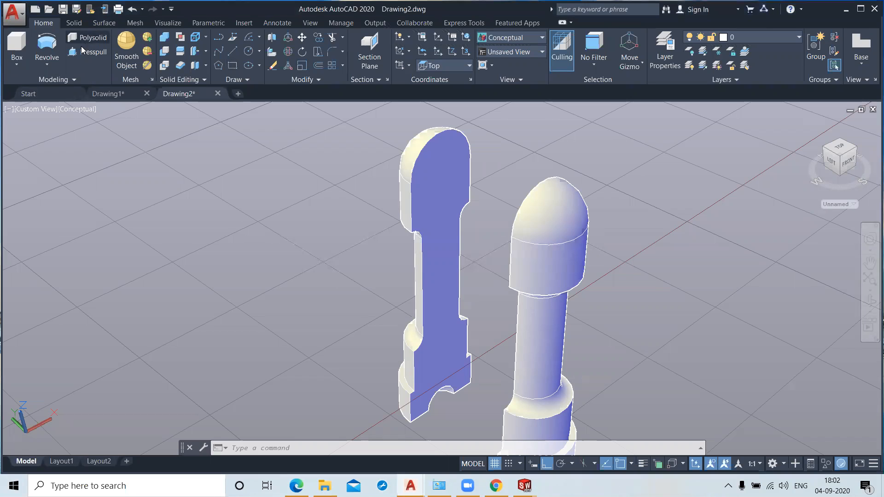
{"action": "left_click", "coordinate": [104, 23]}
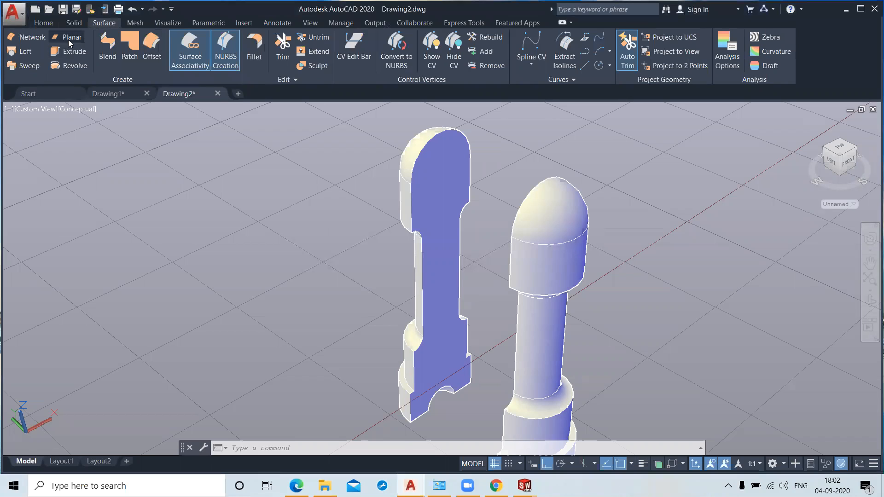
{"action": "left_click", "coordinate": [68, 40]}
{"action": "left_click", "coordinate": [154, 202]}
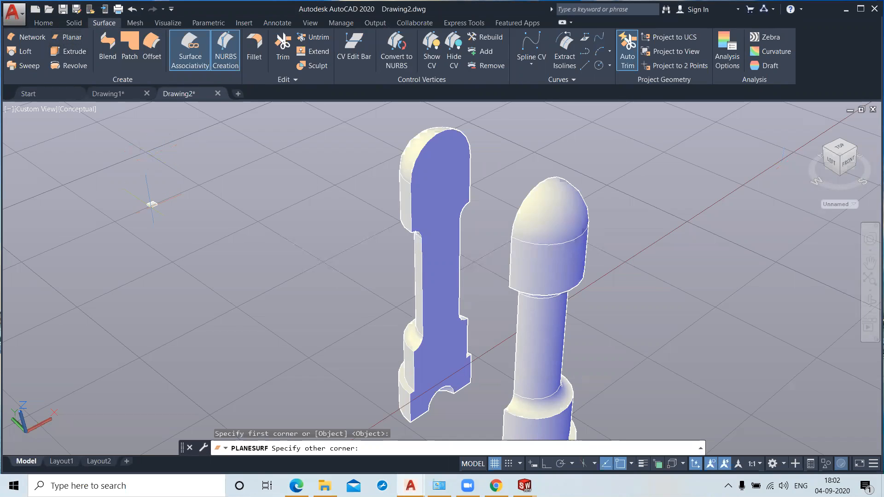
{"action": "left_click", "coordinate": [154, 387]}
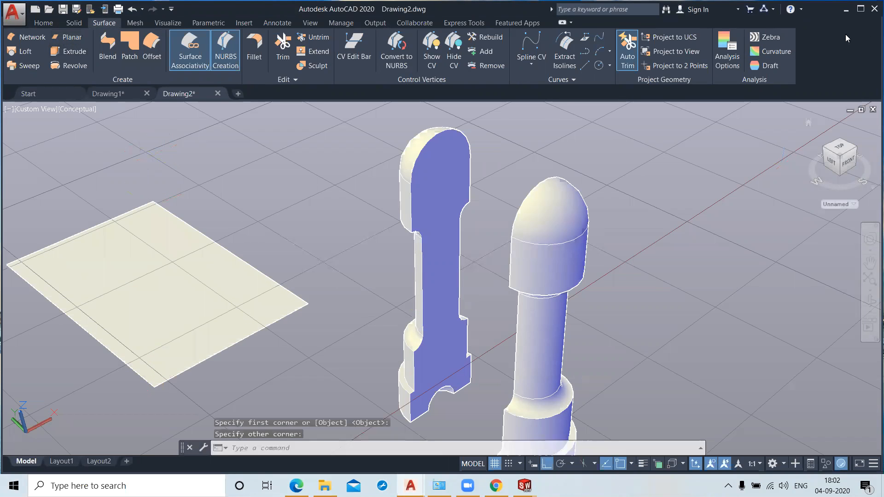
Try thickening the planar surface by 10 and undo the thickening.
{"action": "left_click", "coordinate": [48, 26]}
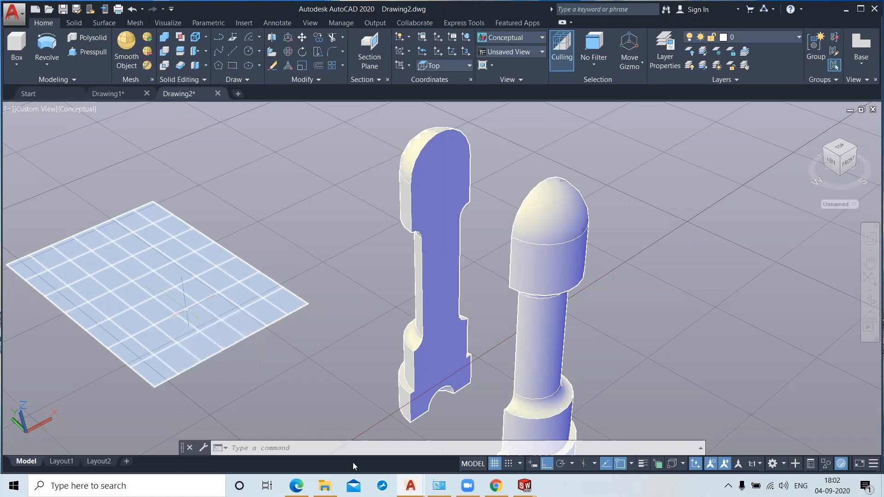
{"action": "left_click", "coordinate": [181, 67]}
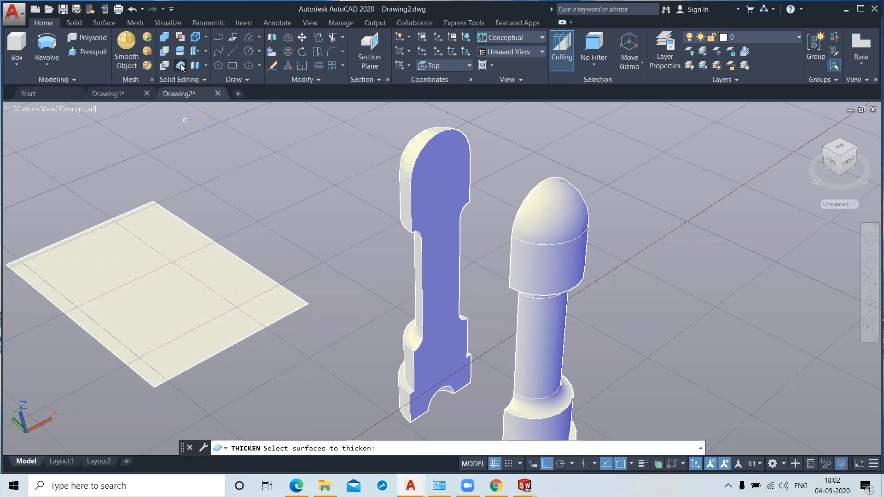
{"action": "left_click", "coordinate": [166, 295]}
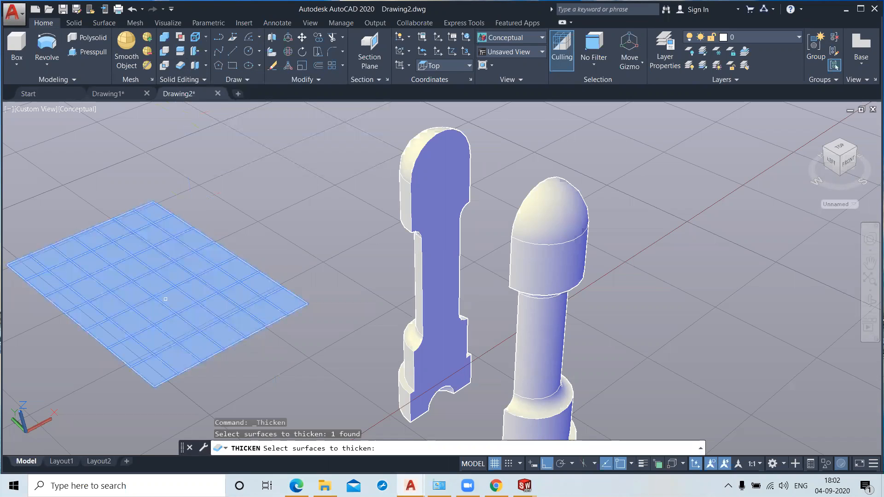
{"action": "key", "text": "Return"}
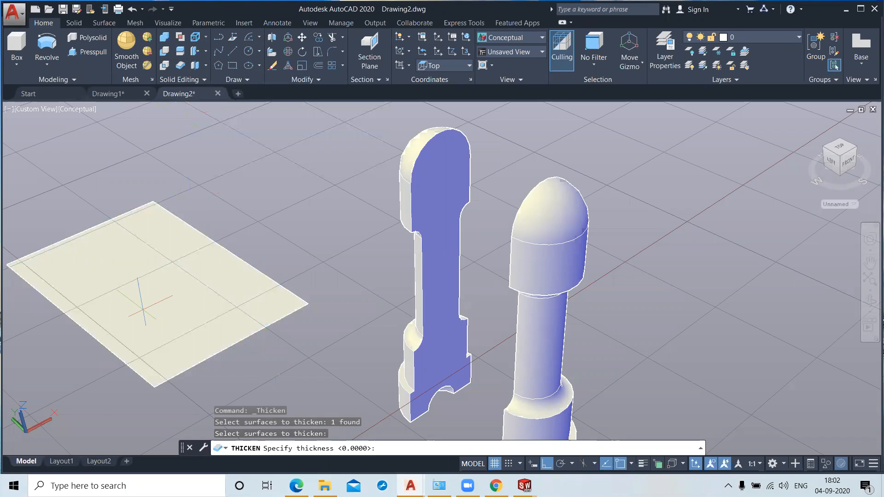
{"action": "type", "text": "10"}
{"action": "key", "text": "Return"}
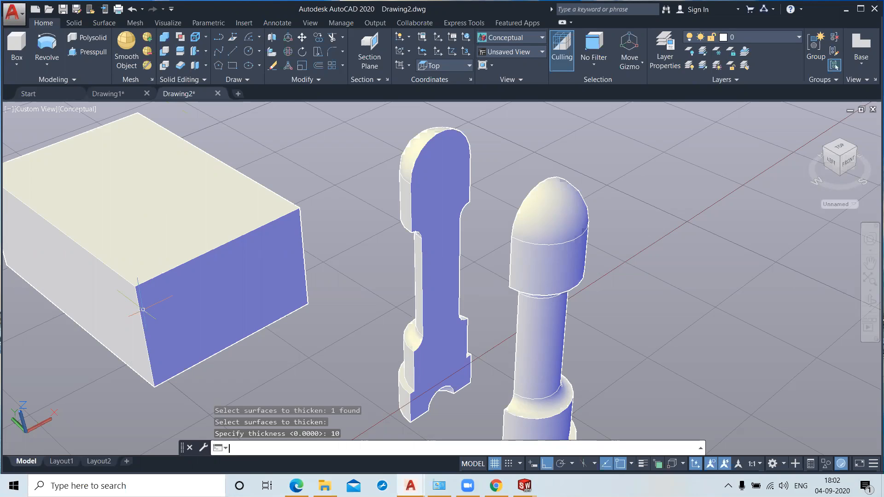
{"action": "key", "text": "ctrl+z"}
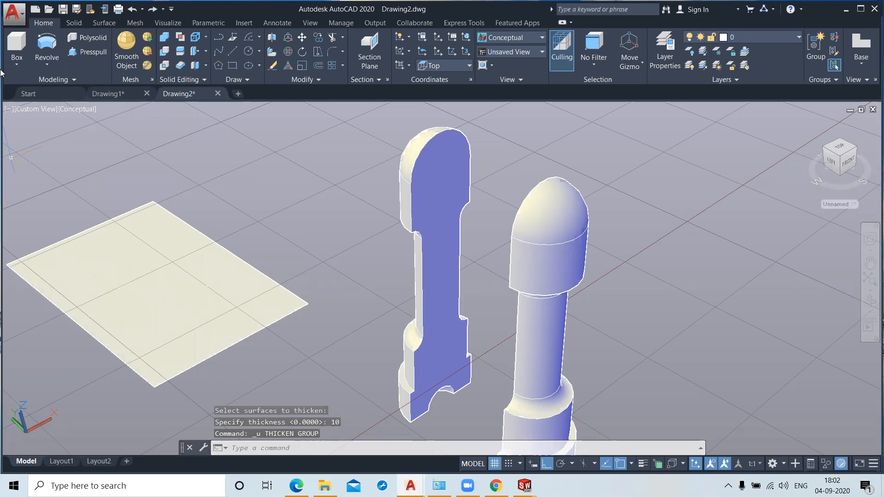
Draw a small, thin box on the planar surface and undo it.
{"action": "left_click", "coordinate": [14, 52]}
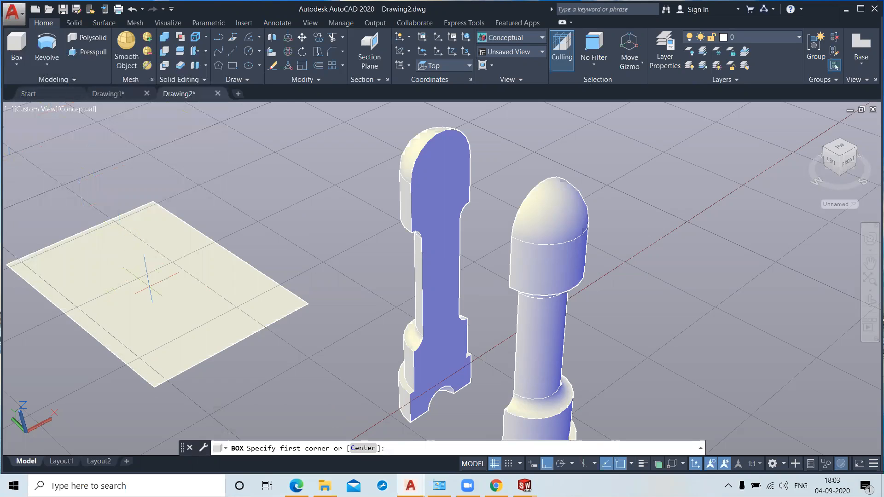
{"action": "left_click", "coordinate": [146, 280]}
{"action": "left_click", "coordinate": [120, 269]}
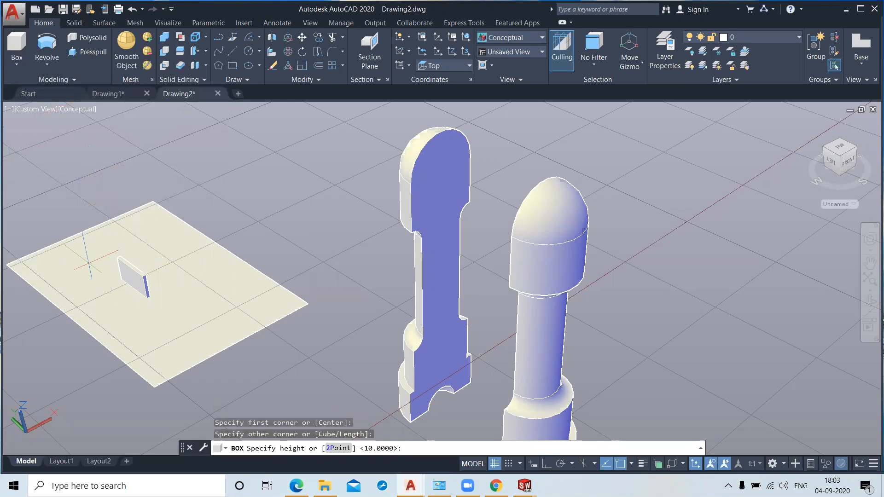
{"action": "left_click", "coordinate": [88, 258]}
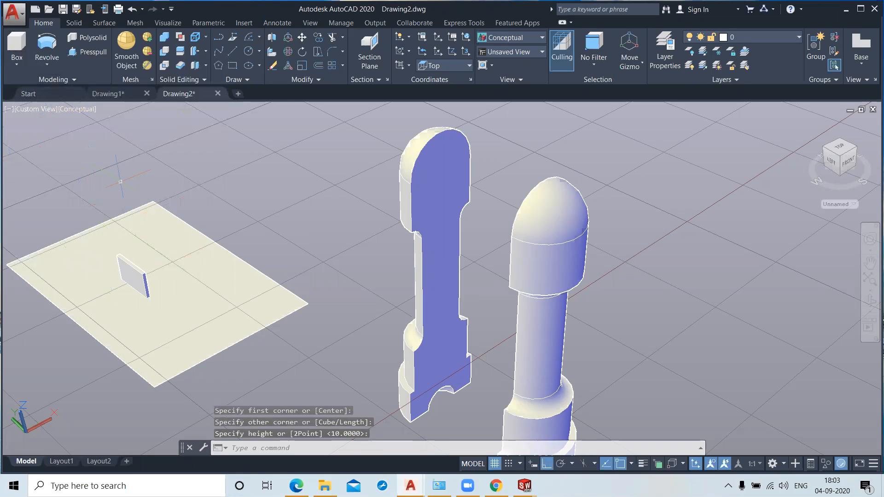
{"action": "key", "text": "ctrl+z"}
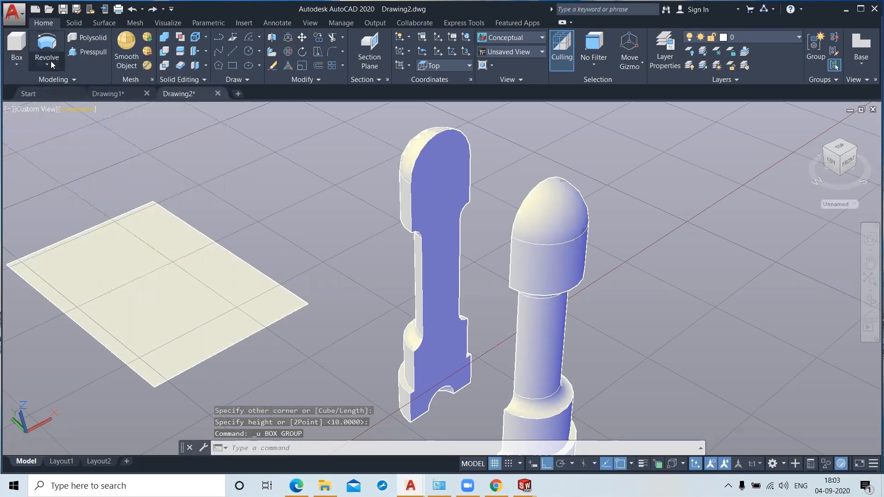
{"action": "left_click", "coordinate": [60, 86]}
{"action": "left_click", "coordinate": [164, 315]}
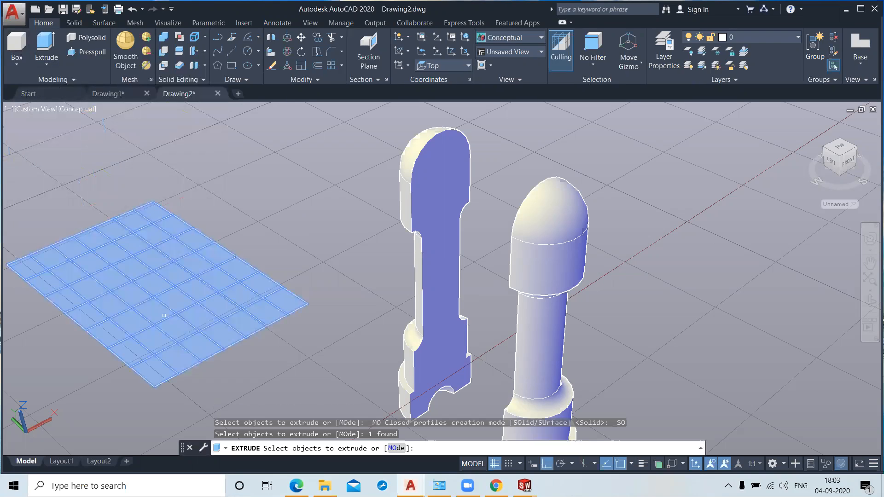
{"action": "right_click", "coordinate": [162, 314]}
{"action": "left_click", "coordinate": [178, 319]}
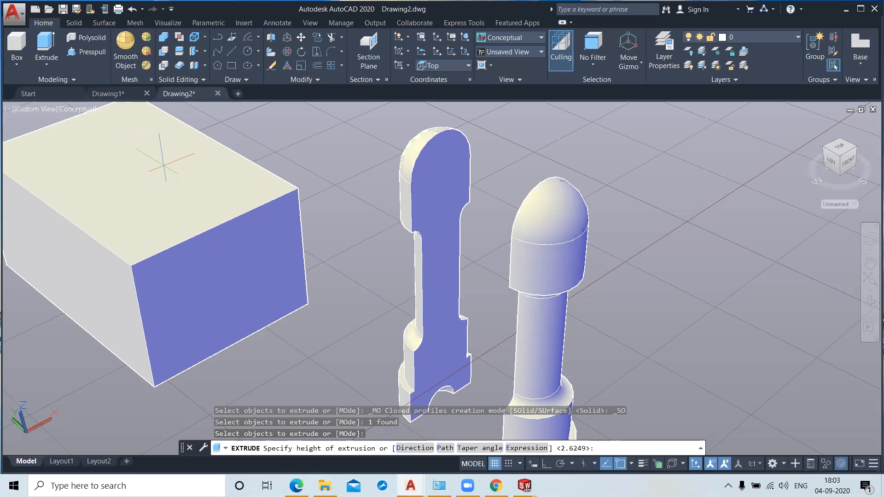
{"action": "key", "text": "Escape"}
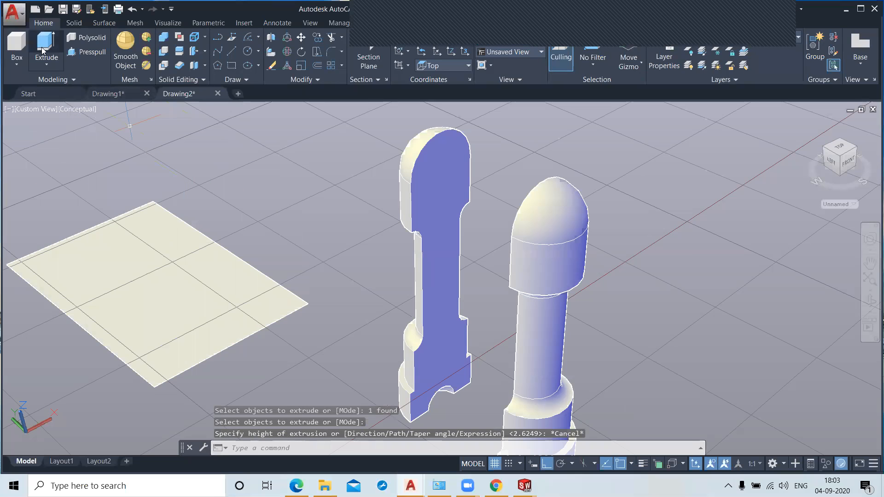
{"action": "left_click", "coordinate": [43, 48]}
{"action": "left_click", "coordinate": [210, 352]}
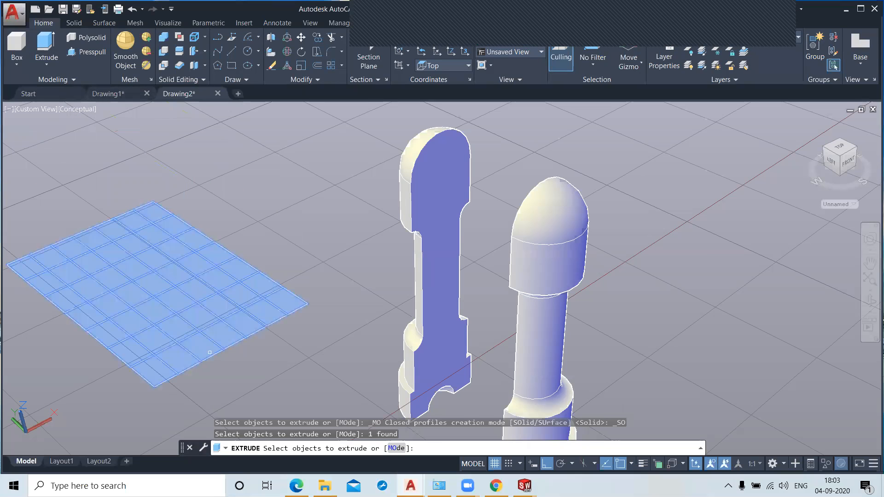
{"action": "key", "text": "Escape"}
{"action": "left_click", "coordinate": [37, 48]}
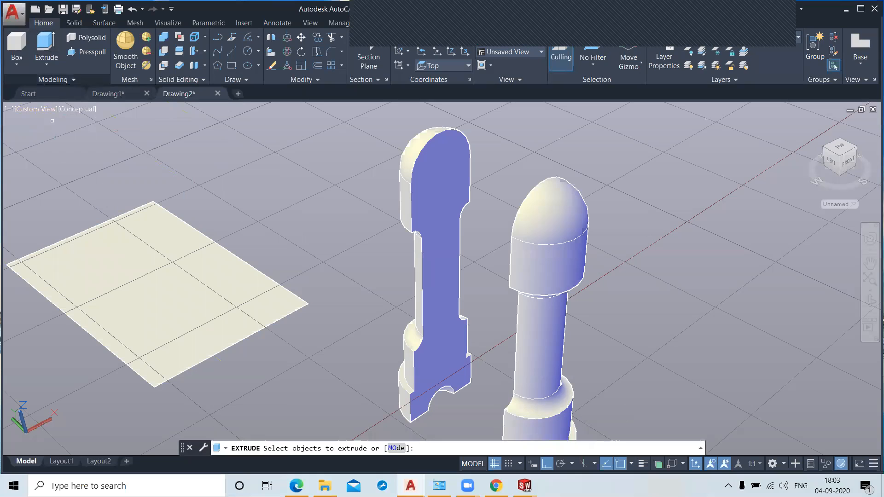
{"action": "left_click", "coordinate": [201, 311]}
{"action": "key", "text": "Return"}
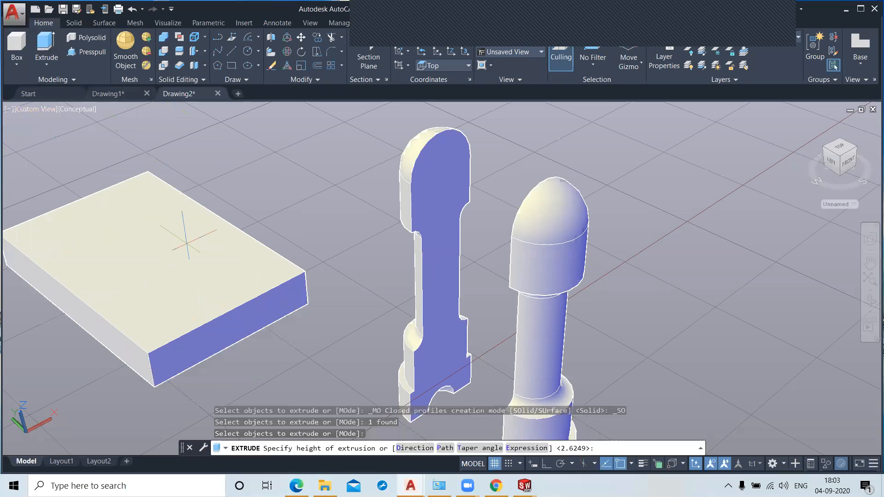
{"action": "key", "text": "Escape"}
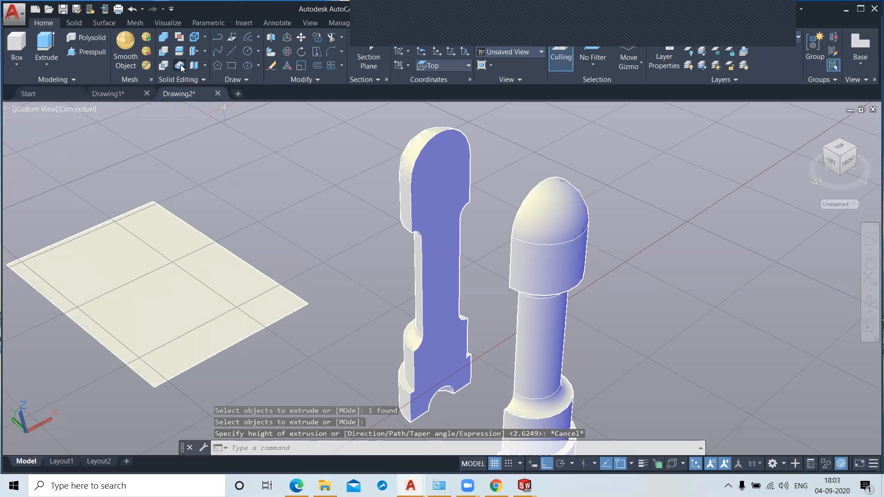
Try to raise the planar surface into a solid block with Presspull.
{"action": "left_click", "coordinate": [89, 53]}
{"action": "left_click", "coordinate": [133, 189]}
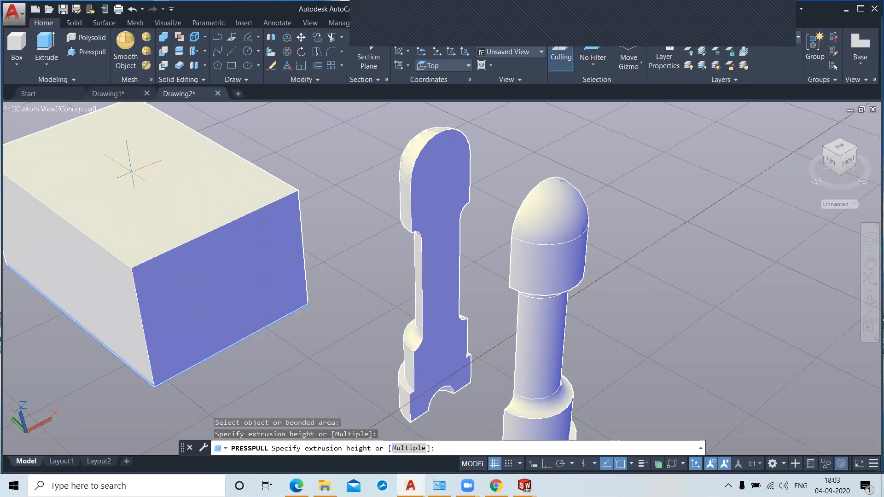
{"action": "key", "text": "Escape"}
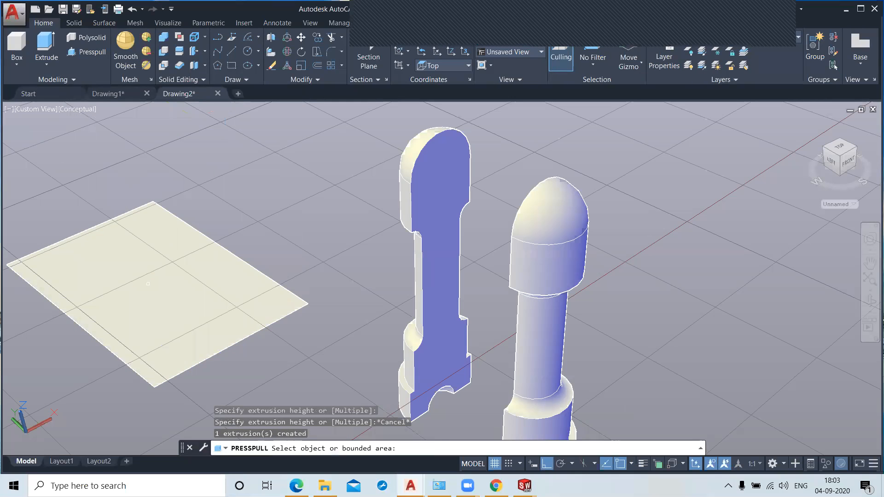
{"action": "key", "text": "Return"}
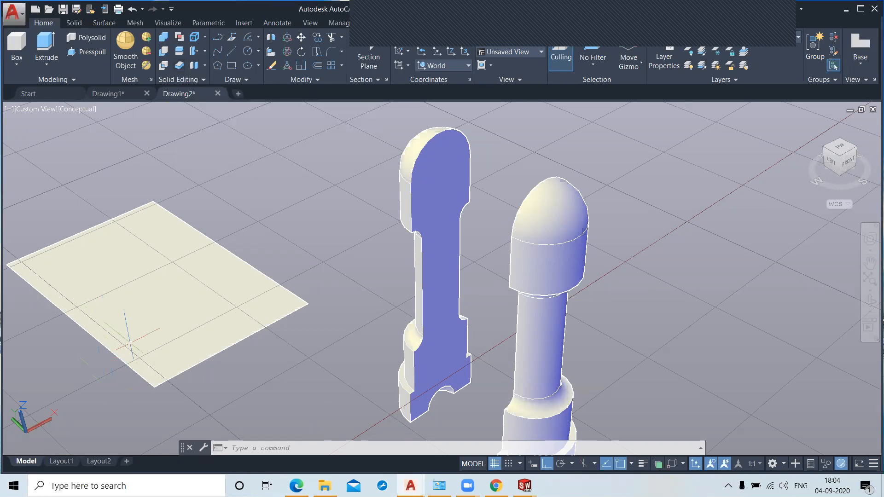
Extrude the planar surface upward into a solid block.
{"action": "left_click", "coordinate": [124, 334]}
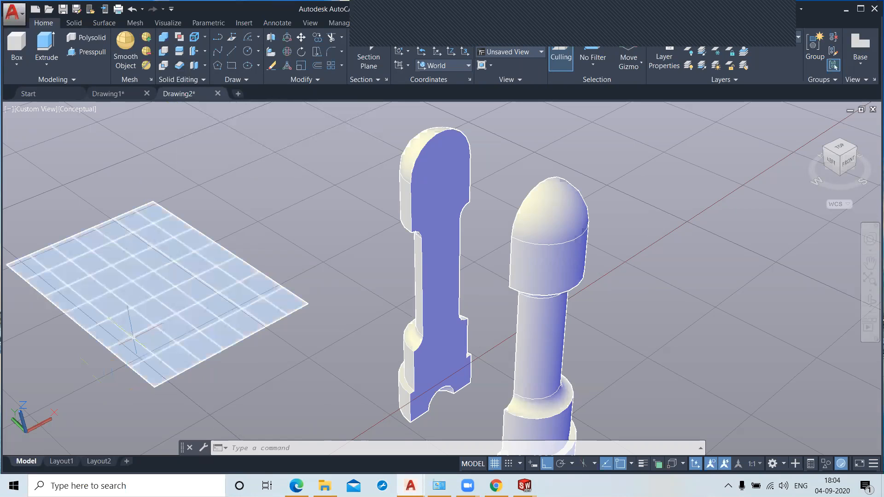
{"action": "left_click", "coordinate": [46, 46]}
{"action": "left_click", "coordinate": [164, 291]}
{"action": "right_click", "coordinate": [164, 291]}
{"action": "left_click", "coordinate": [177, 298]}
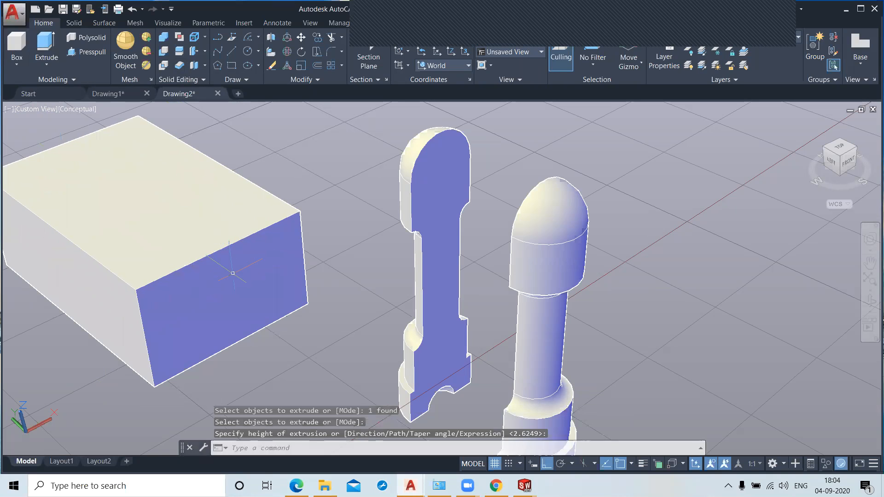
Move the extruded block along the X axis behind the pin halves, and undo both the move and the extrusion.
{"action": "scroll", "coordinate": [225, 271], "scroll_direction": "down", "scroll_amount": 2}
{"action": "left_click", "coordinate": [202, 255]}
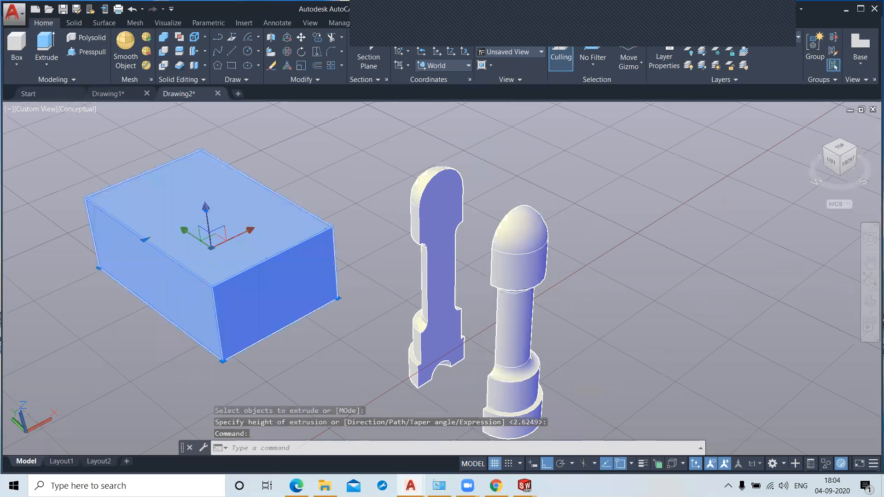
{"action": "left_click", "coordinate": [235, 237]}
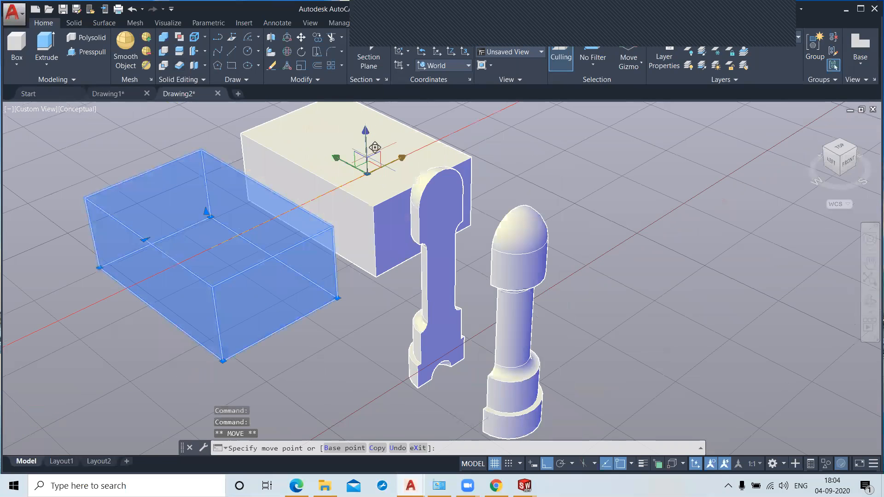
{"action": "left_click", "coordinate": [291, 233]}
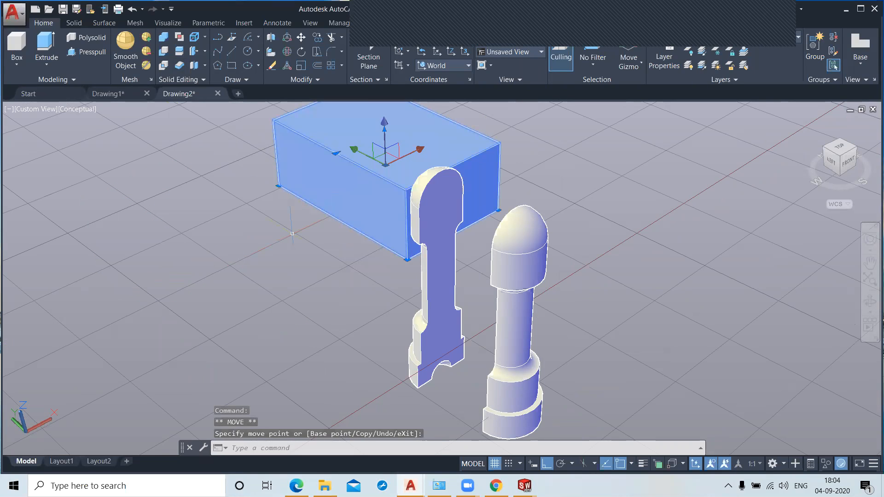
{"action": "key", "text": "ctrl+z"}
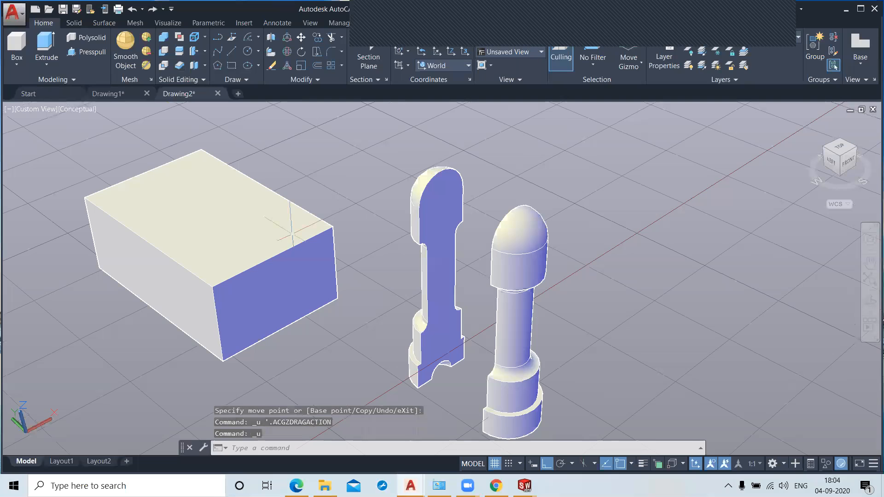
{"action": "key", "text": "ctrl+z"}
{"action": "key", "text": "ctrl+z"}
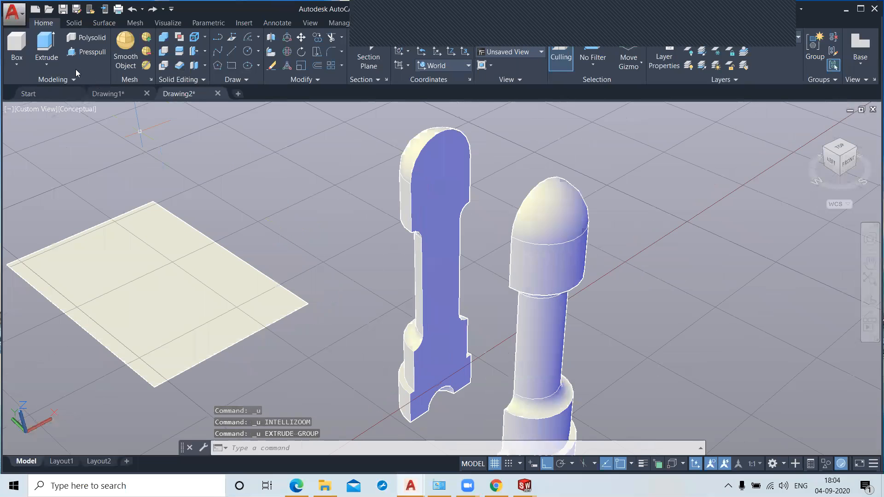
Presspull the planar surface upward into a solid block.
{"action": "left_click", "coordinate": [76, 54]}
{"action": "left_click", "coordinate": [174, 258]}
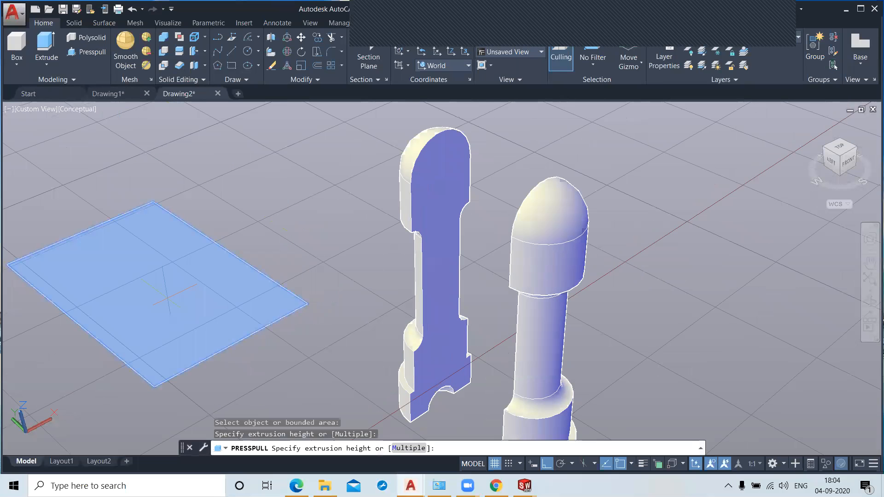
{"action": "right_click", "coordinate": [171, 308]}
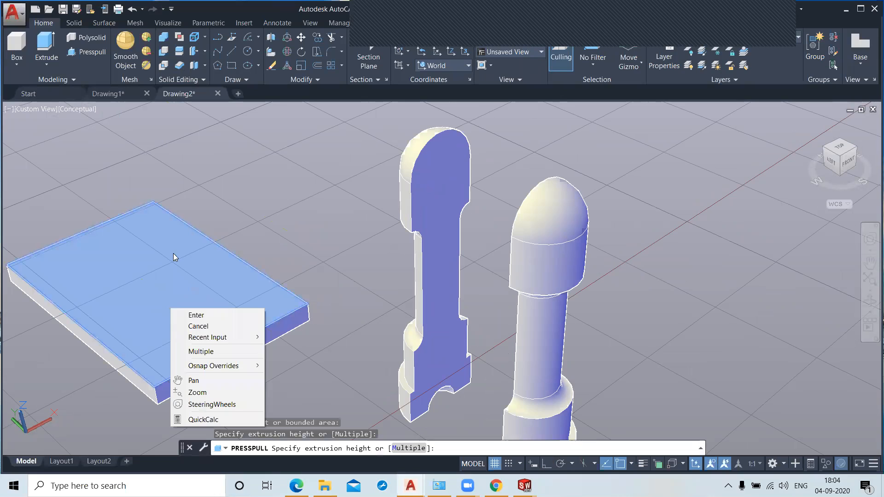
{"action": "left_click", "coordinate": [196, 315]}
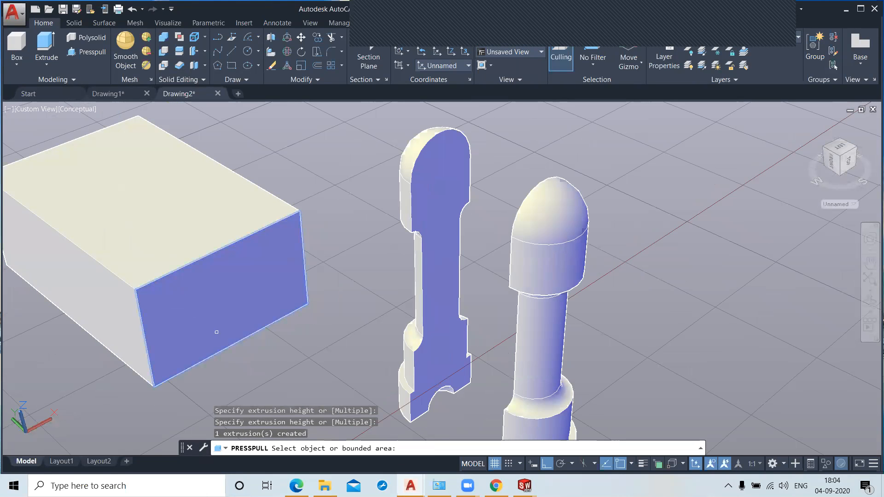
{"action": "key", "text": "Return"}
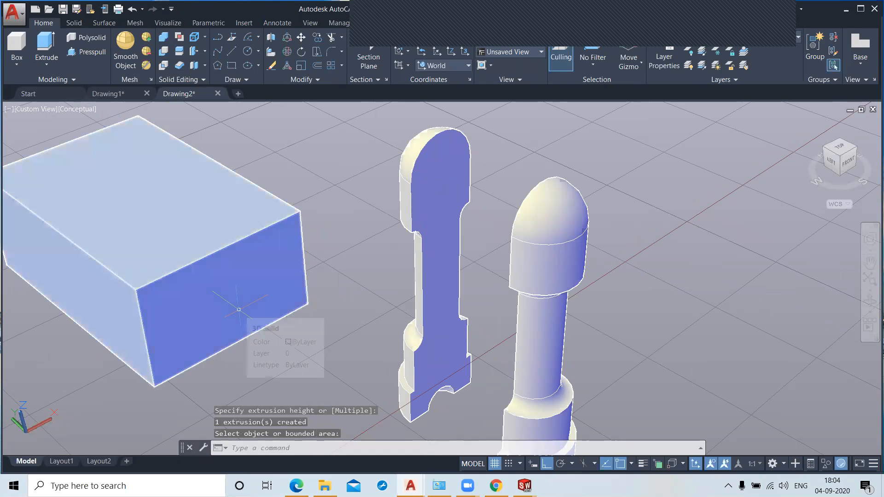
Move the presspulled block along the X axis off the planar surface, and delete the block.
{"action": "left_click", "coordinate": [171, 213]}
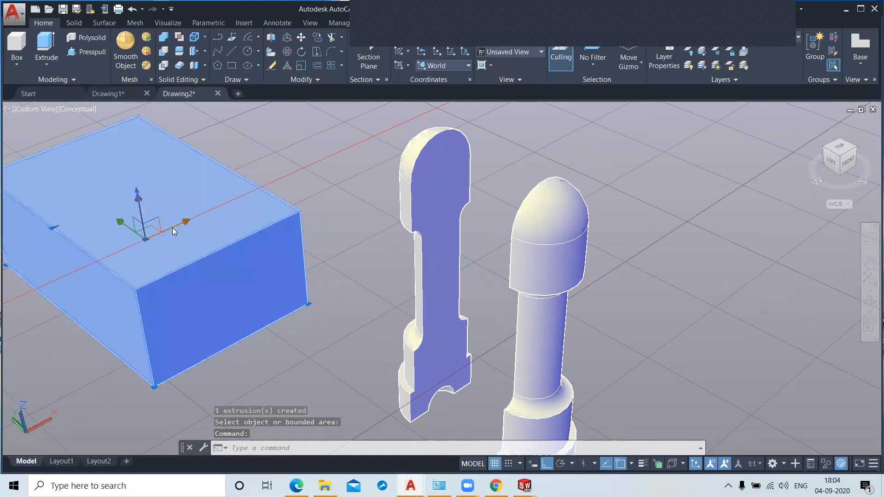
{"action": "left_click", "coordinate": [154, 230]}
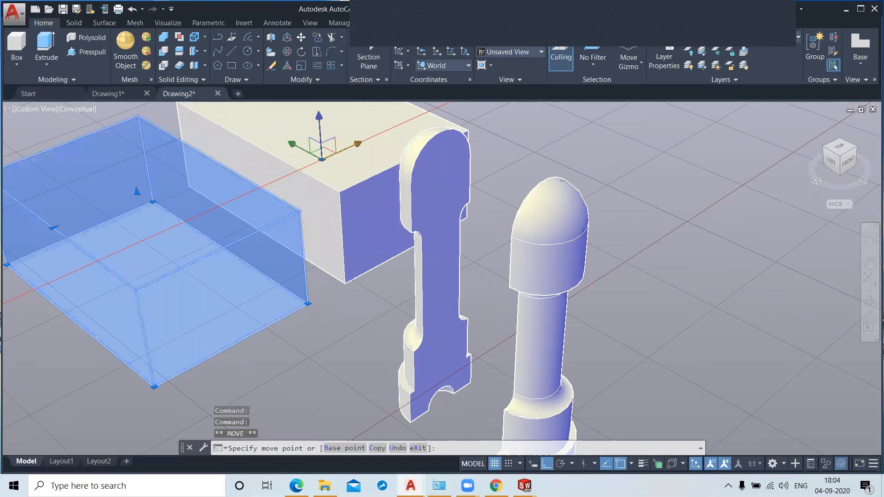
{"action": "left_click", "coordinate": [321, 145]}
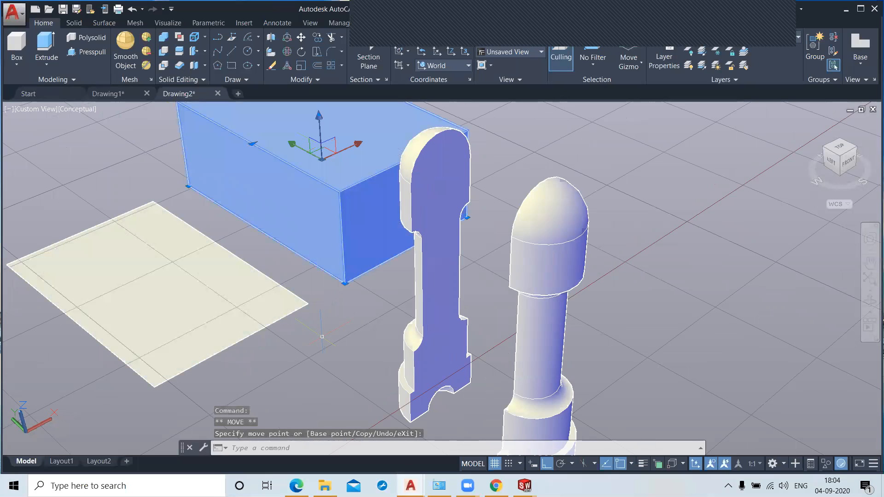
{"action": "key", "text": "Escape"}
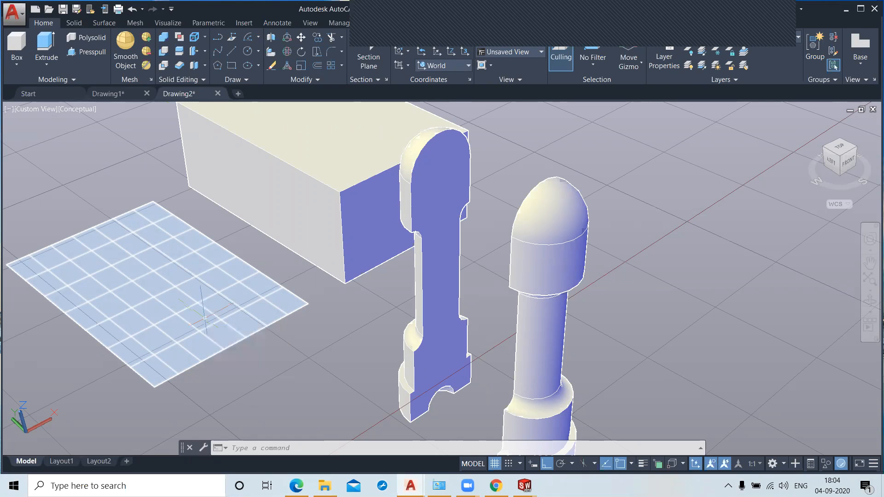
{"action": "left_click", "coordinate": [282, 198]}
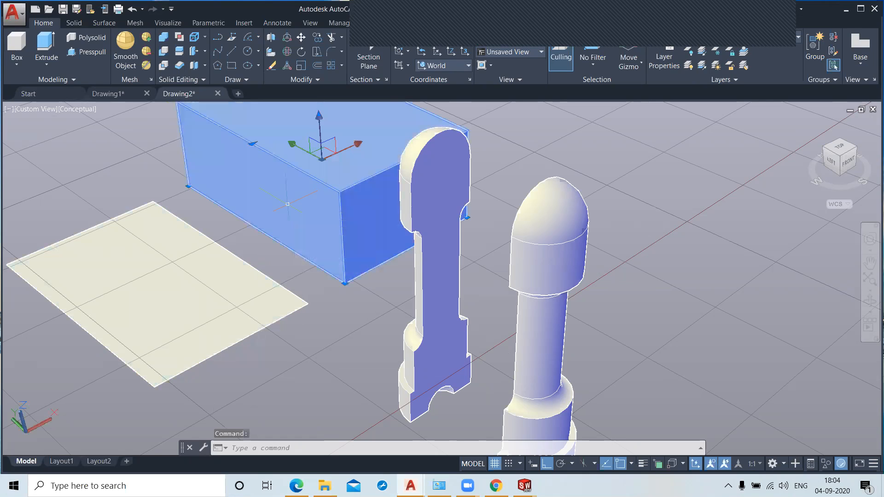
{"action": "key", "text": "Delete"}
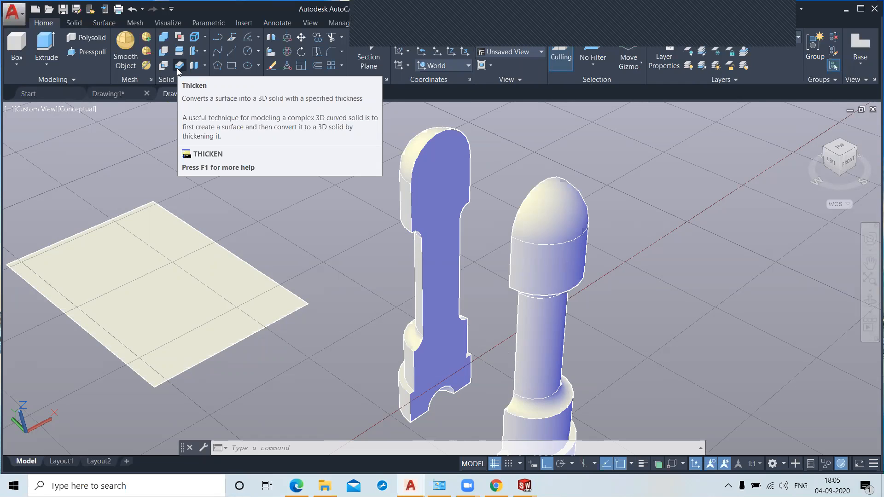
Draw an open S-shaped spline through four points in the empty area behind the planar surface.
{"action": "scroll", "coordinate": [223, 183], "scroll_direction": "down", "scroll_amount": 1}
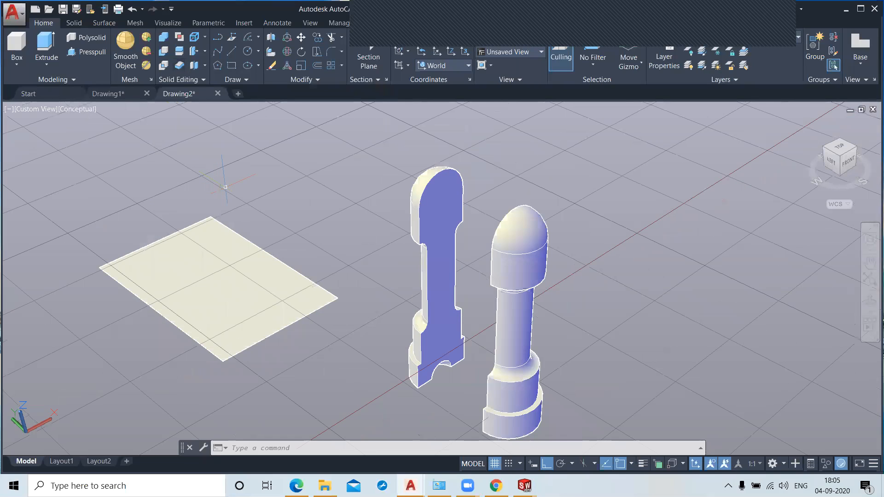
{"action": "scroll", "coordinate": [237, 205], "scroll_direction": "down", "scroll_amount": 1}
{"action": "middle_click_drag", "start_coordinate": [240, 240], "coordinate": [289, 241]}
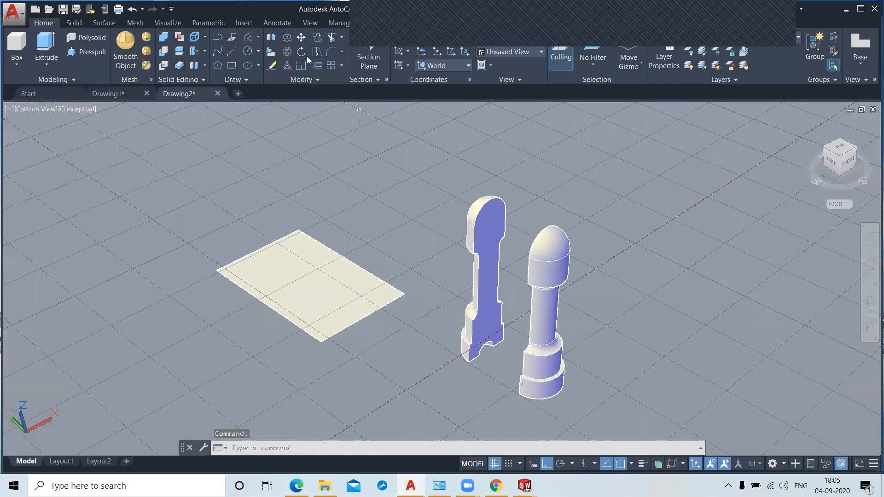
{"action": "left_click", "coordinate": [218, 51]}
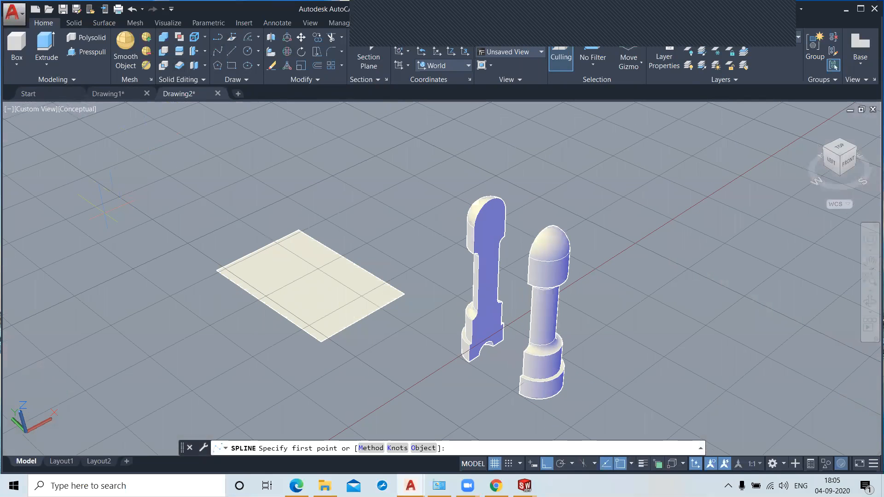
{"action": "left_click", "coordinate": [103, 213]}
{"action": "left_click", "coordinate": [228, 158]}
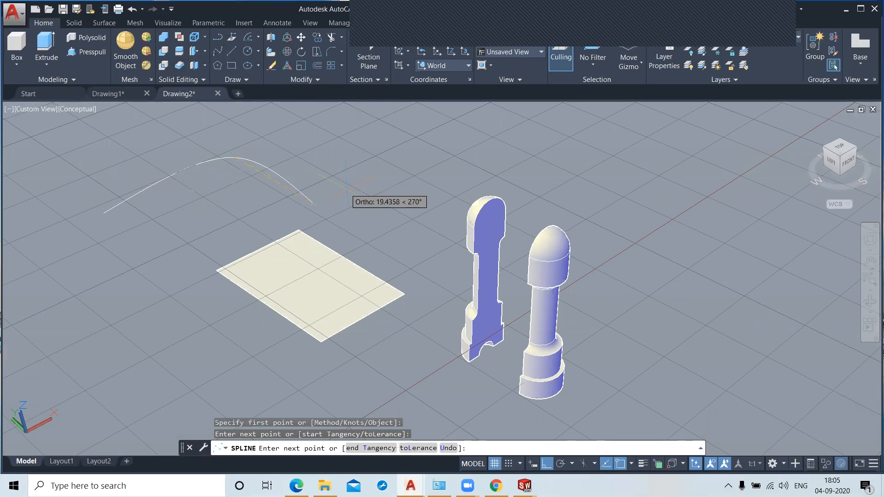
{"action": "left_click", "coordinate": [346, 186]}
{"action": "right_click", "coordinate": [445, 177]}
{"action": "left_click", "coordinate": [456, 181]}
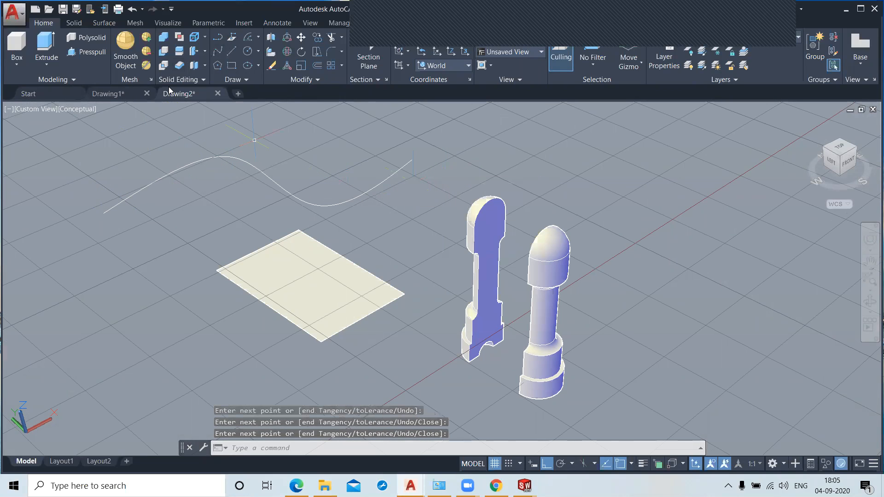
Extrude the open spline upward into a tall wavy surface.
{"action": "left_click", "coordinate": [55, 48]}
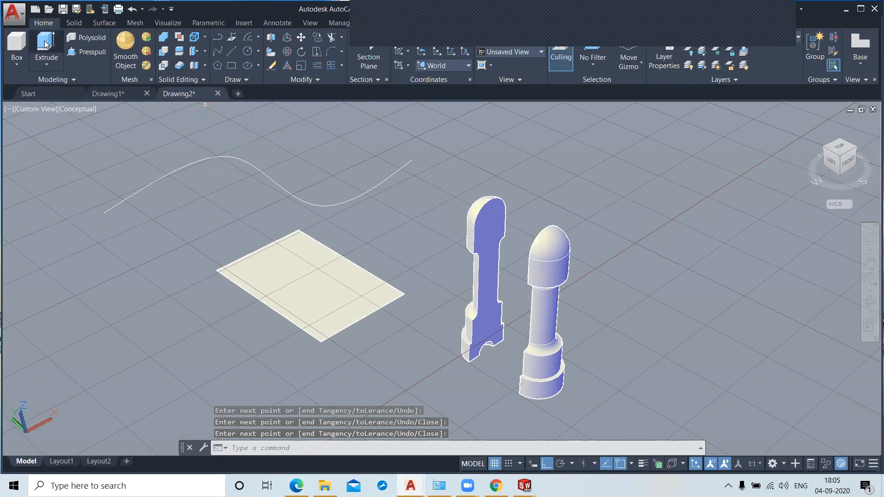
{"action": "left_click", "coordinate": [158, 184]}
{"action": "right_click", "coordinate": [167, 188]}
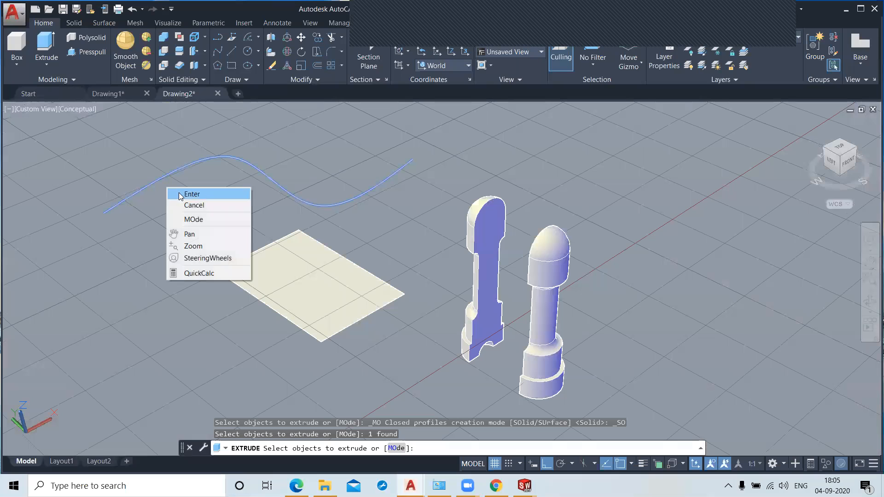
{"action": "left_click", "coordinate": [180, 196]}
{"action": "middle_click_drag", "start_coordinate": [184, 134], "coordinate": [220, 284]}
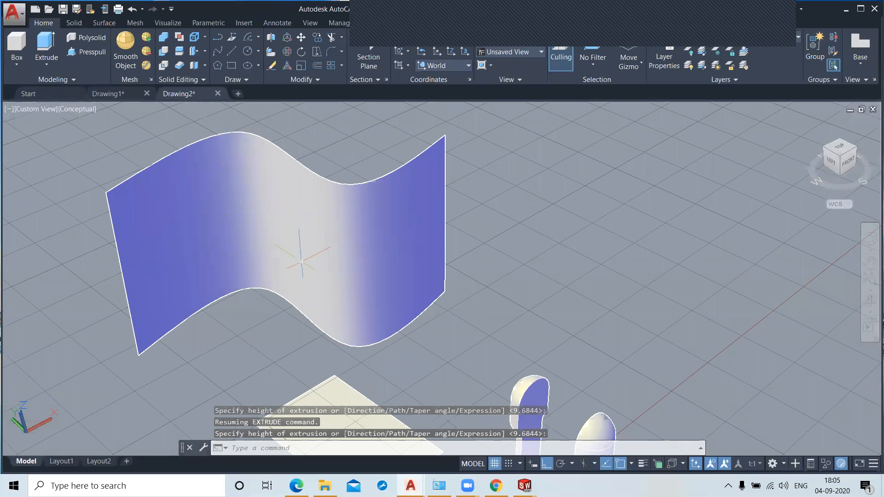
{"action": "left_click", "coordinate": [322, 262]}
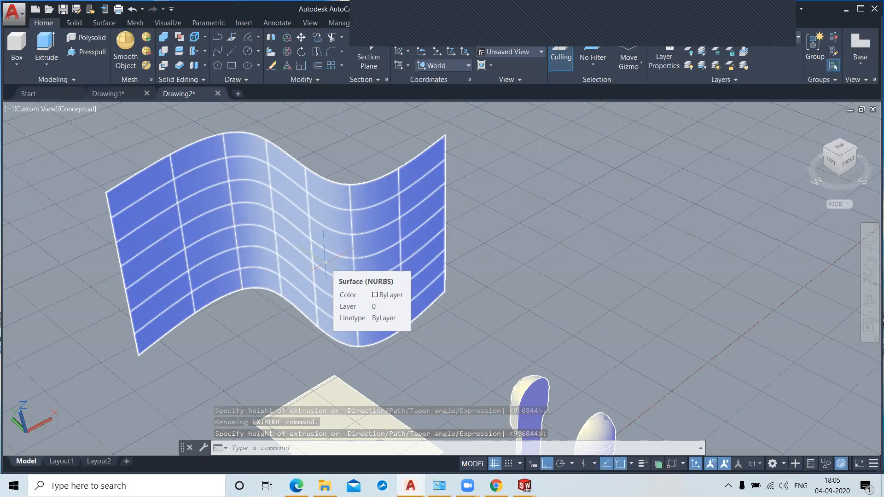
Try to extrude the wavy surface into a solid.
{"action": "left_click", "coordinate": [46, 43]}
{"action": "left_click", "coordinate": [217, 246]}
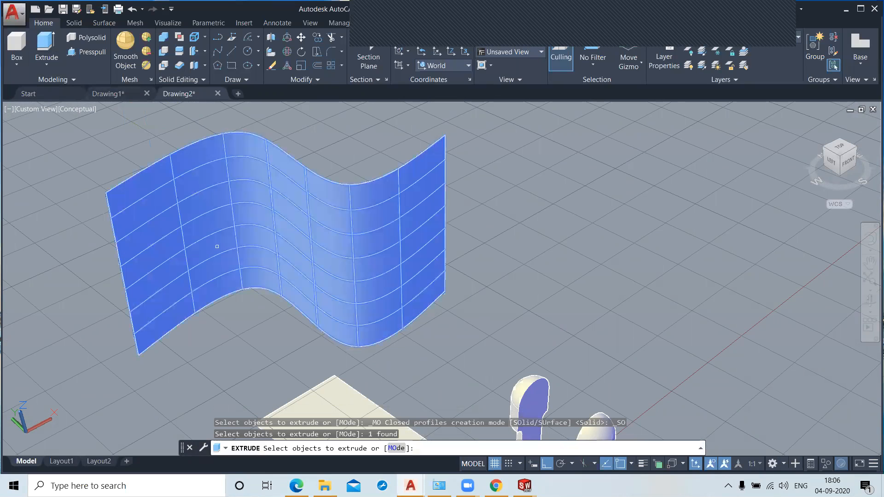
{"action": "right_click", "coordinate": [207, 263]}
{"action": "left_click", "coordinate": [218, 268]}
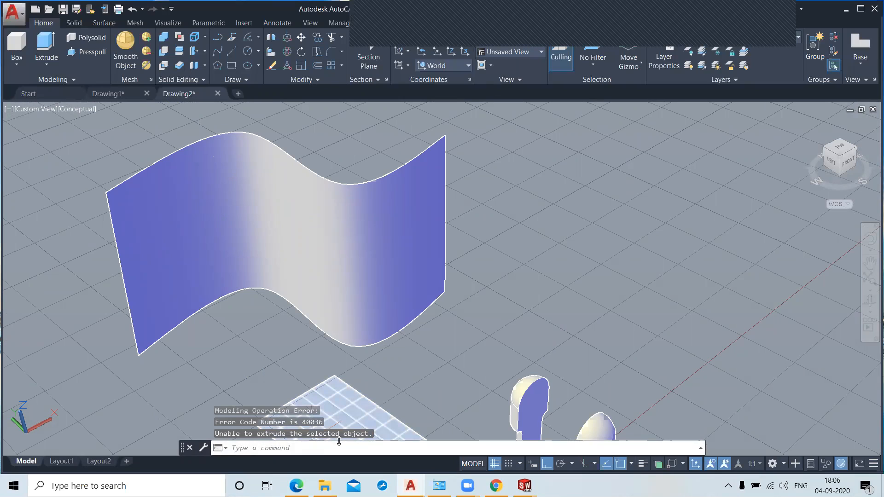
Thicken the wavy surface into a solid with a thickness of 5, and undo it.
{"action": "left_click", "coordinate": [179, 68]}
{"action": "left_click", "coordinate": [197, 192]}
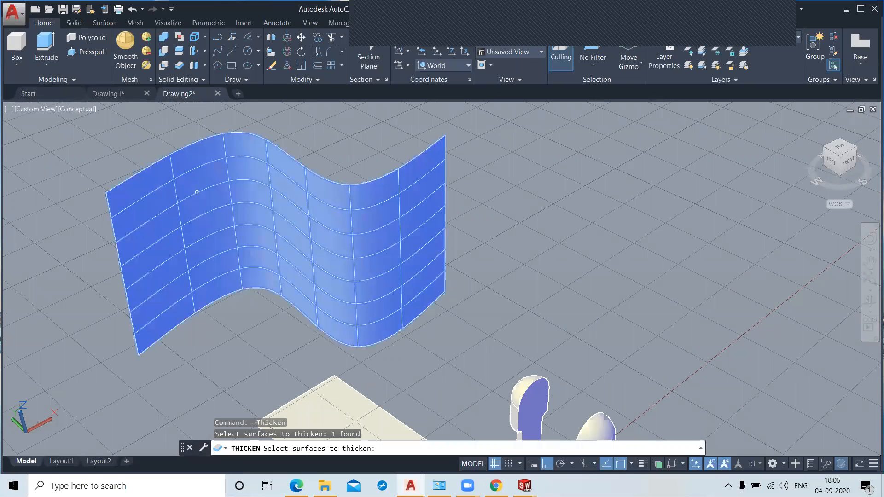
{"action": "key", "text": "Return"}
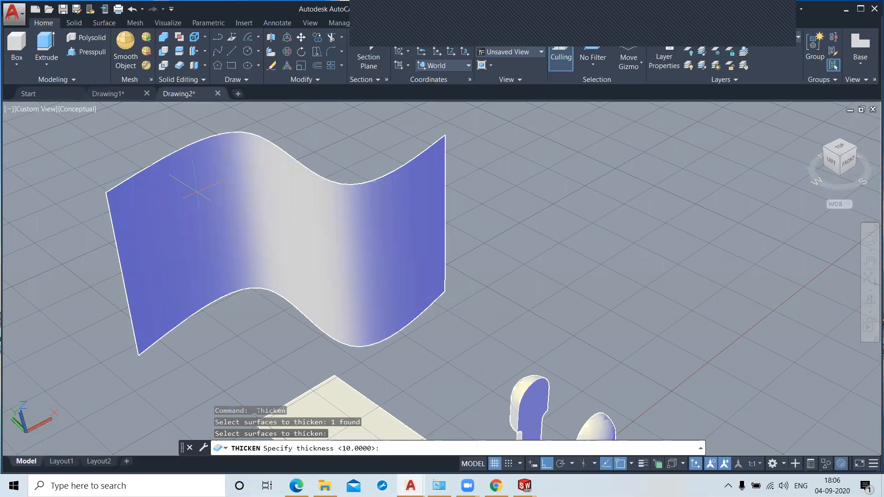
{"action": "type", "text": "5"}
{"action": "key", "text": "Return"}
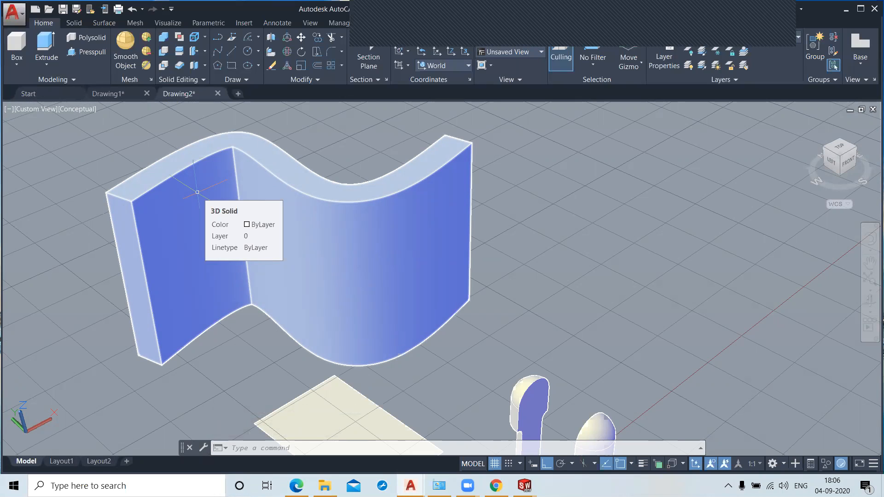
{"action": "key", "text": "ctrl+z"}
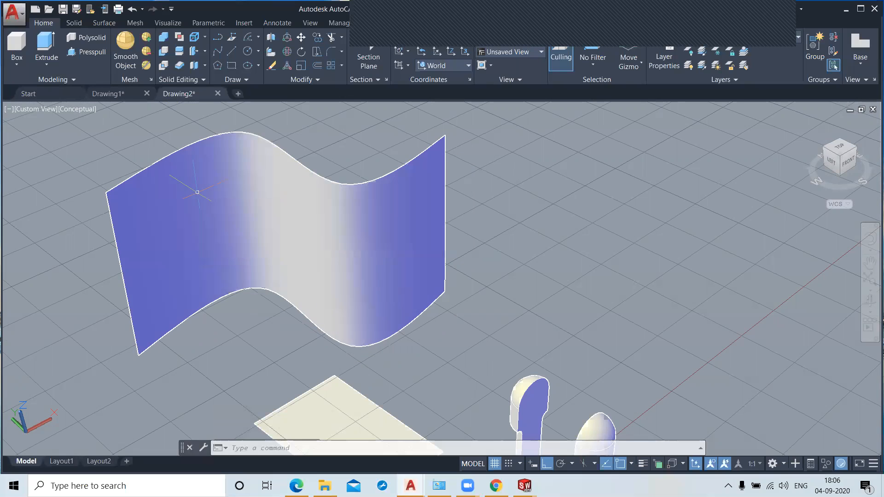
Try to Presspull the wavy surface by its face and its edges, and cancel the command.
{"action": "left_click", "coordinate": [83, 51]}
{"action": "left_click", "coordinate": [169, 198]}
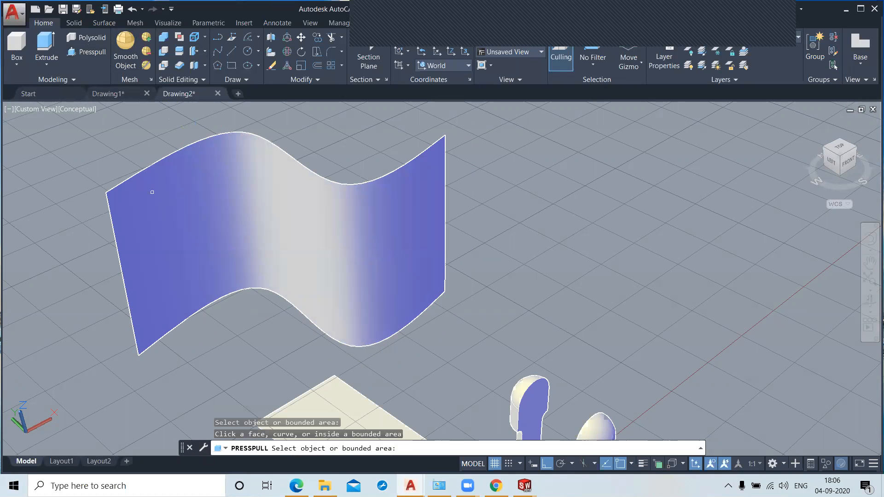
{"action": "left_click", "coordinate": [123, 174]}
{"action": "left_click", "coordinate": [129, 179]}
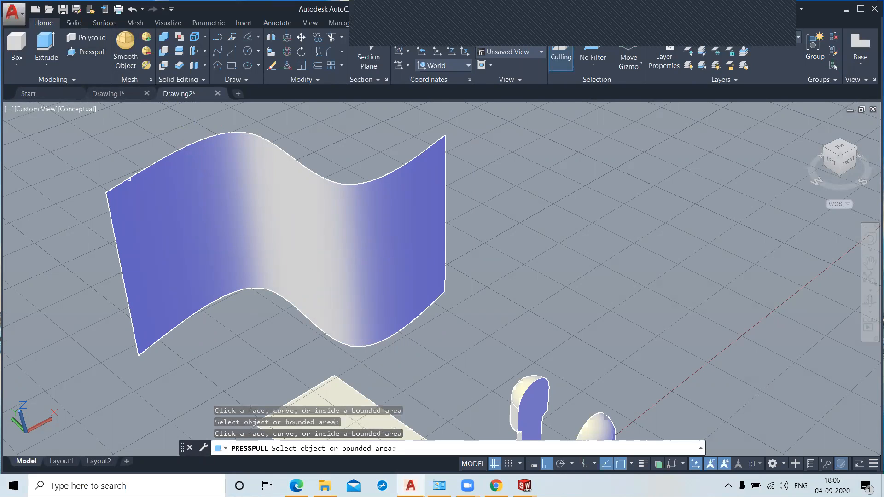
{"action": "left_click", "coordinate": [128, 234]}
{"action": "left_click", "coordinate": [306, 227]}
{"action": "key", "text": "Escape"}
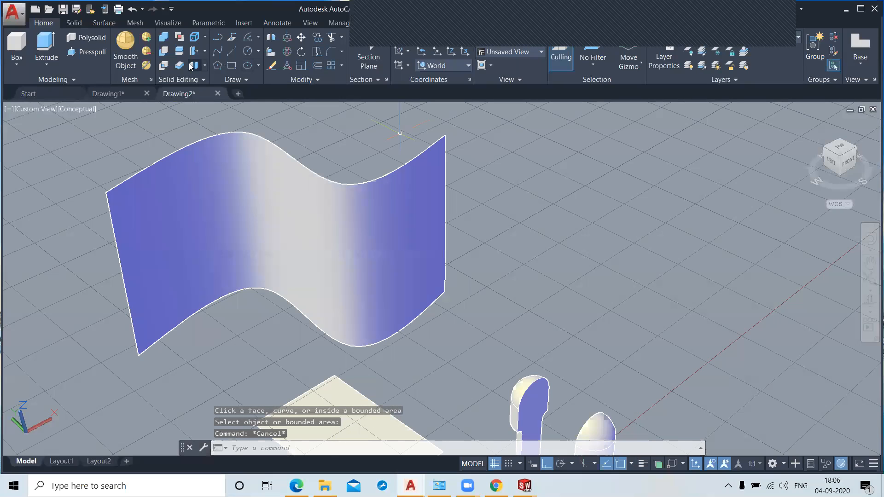
Draw a large solid box in the empty area on the far side of the pin halves from the wavy surface.
{"action": "scroll", "coordinate": [446, 204], "scroll_direction": "down", "scroll_amount": 3}
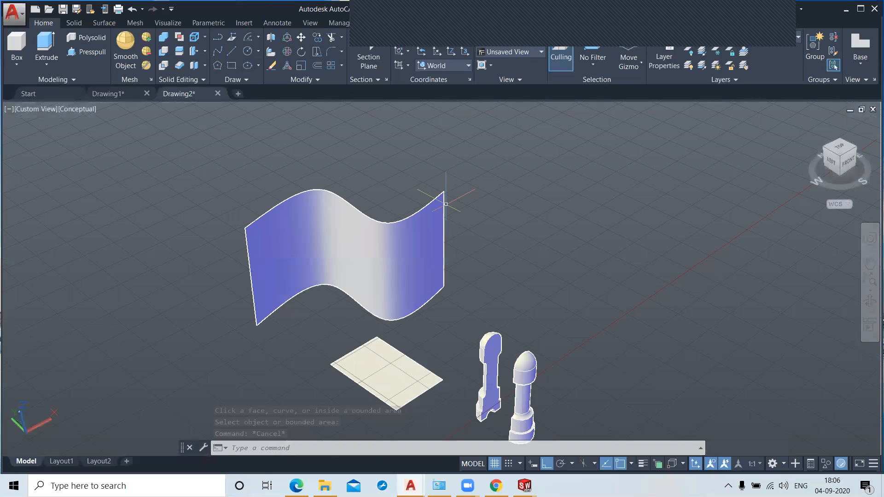
{"action": "middle_click_drag", "start_coordinate": [446, 204], "coordinate": [399, 193]}
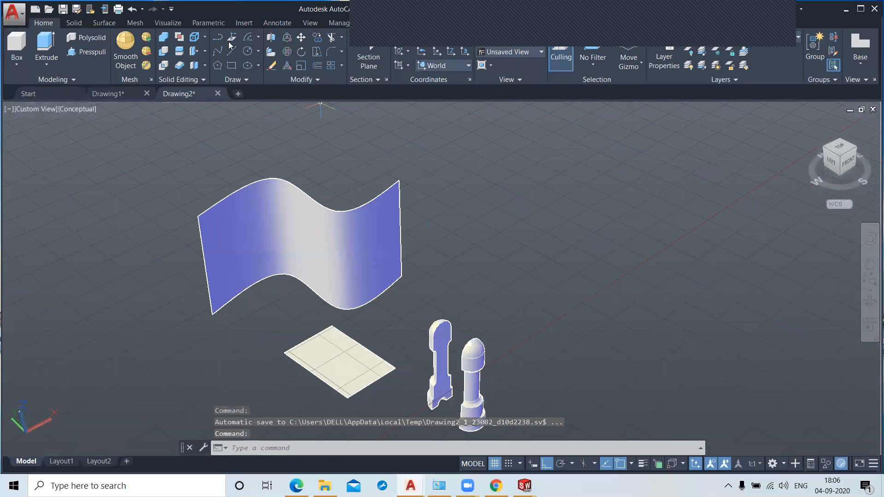
{"action": "left_click", "coordinate": [206, 37]}
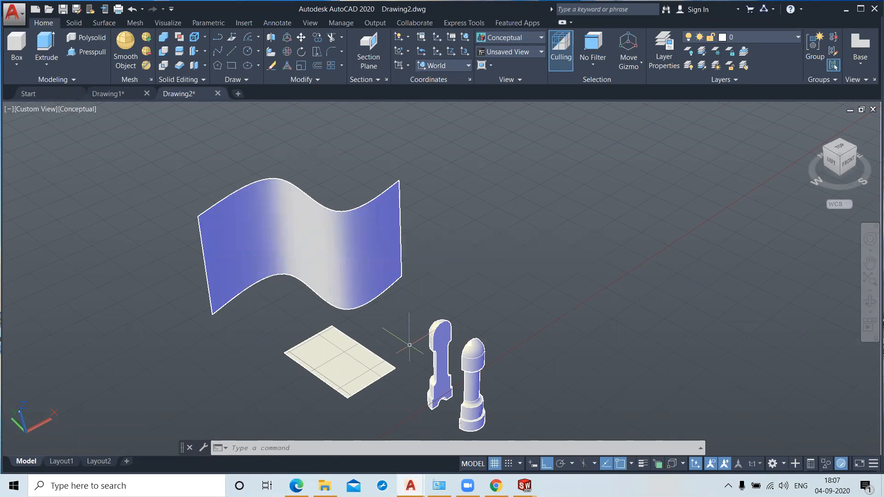
{"action": "left_click", "coordinate": [17, 42]}
{"action": "left_click", "coordinate": [606, 227]}
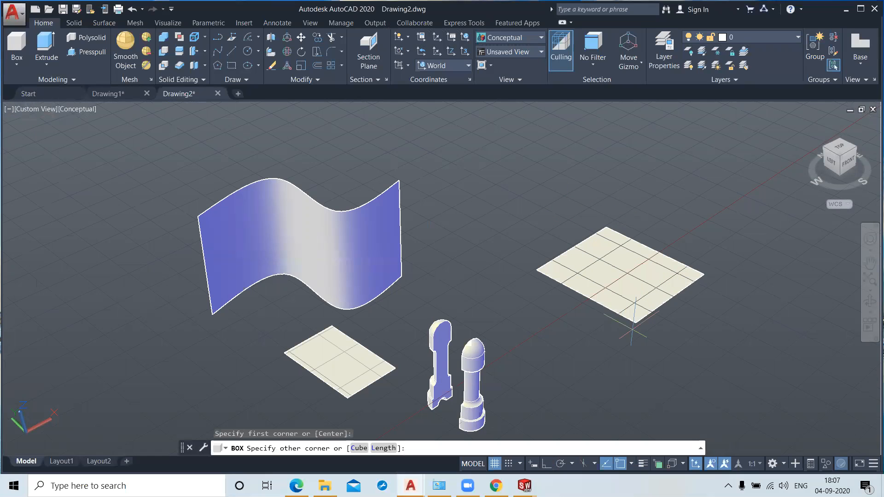
{"action": "left_click", "coordinate": [619, 354]}
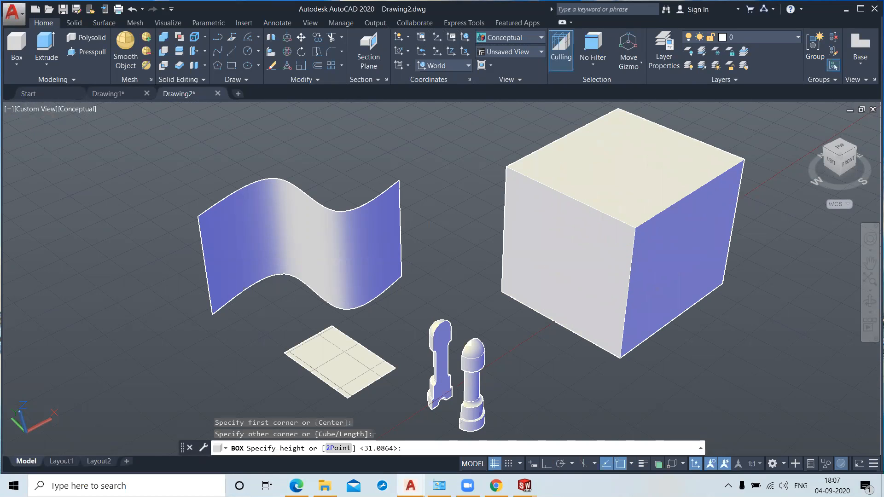
{"action": "left_click", "coordinate": [619, 225]}
{"action": "middle_click_drag", "start_coordinate": [739, 381], "coordinate": [578, 369]}
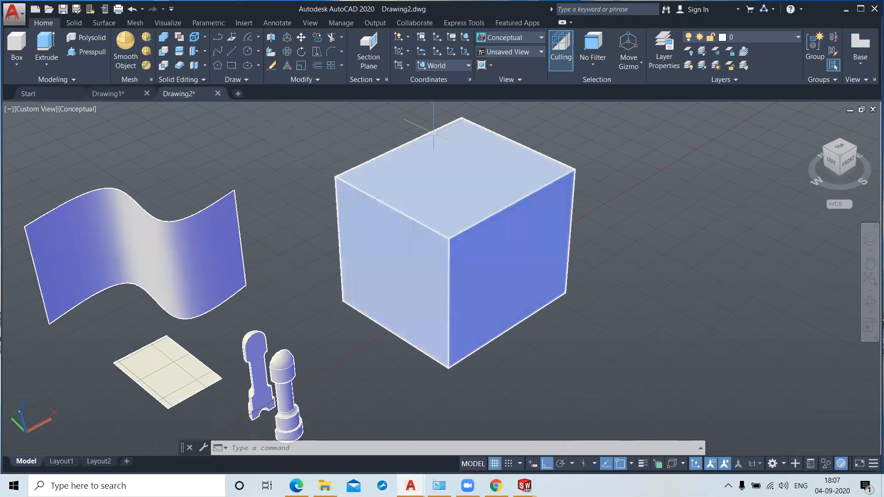
{"action": "mouse_move", "coordinate": [448, 186]}
{"action": "mouse_move", "coordinate": [394, 235]}
{"action": "mouse_move", "coordinate": [477, 185]}
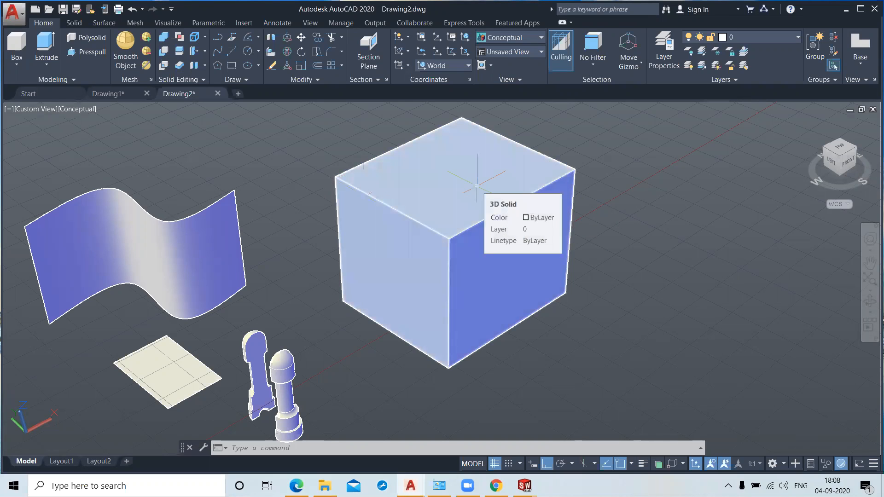
Extract the edges of the large solid box as separate wireframe lines with Extract Edges.
{"action": "left_click", "coordinate": [205, 38]}
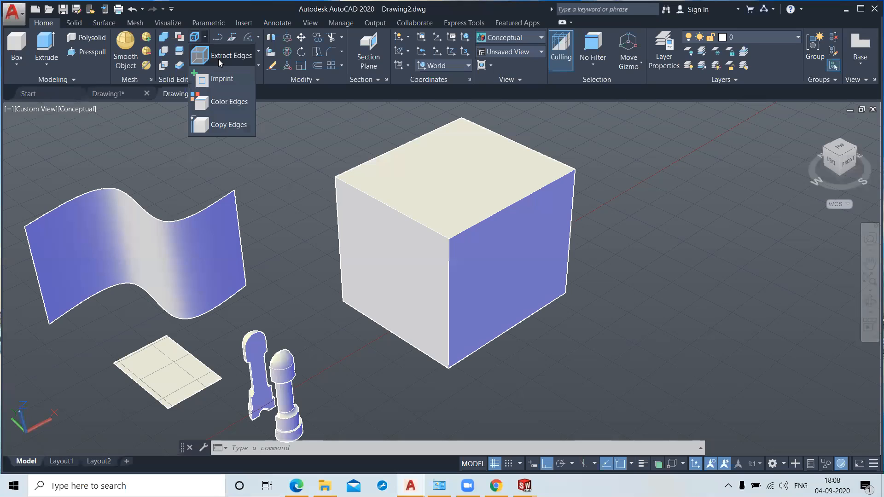
{"action": "left_click", "coordinate": [218, 62]}
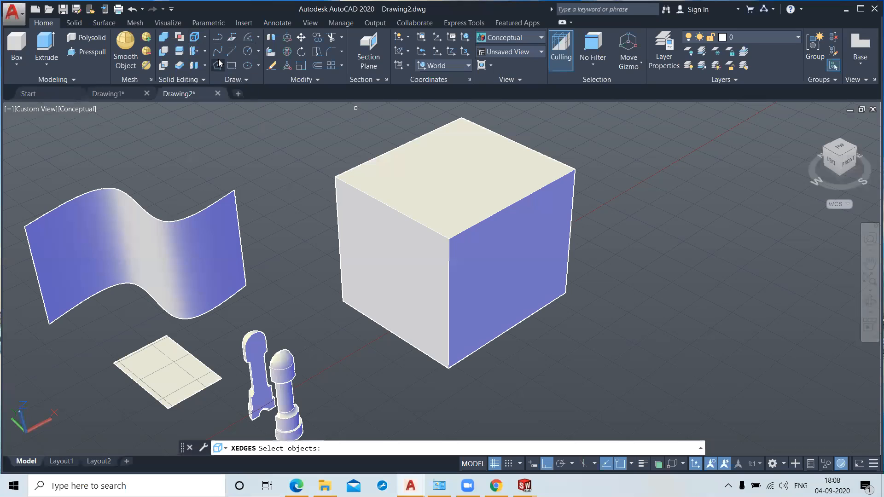
{"action": "left_click", "coordinate": [427, 200]}
{"action": "key", "text": "Return"}
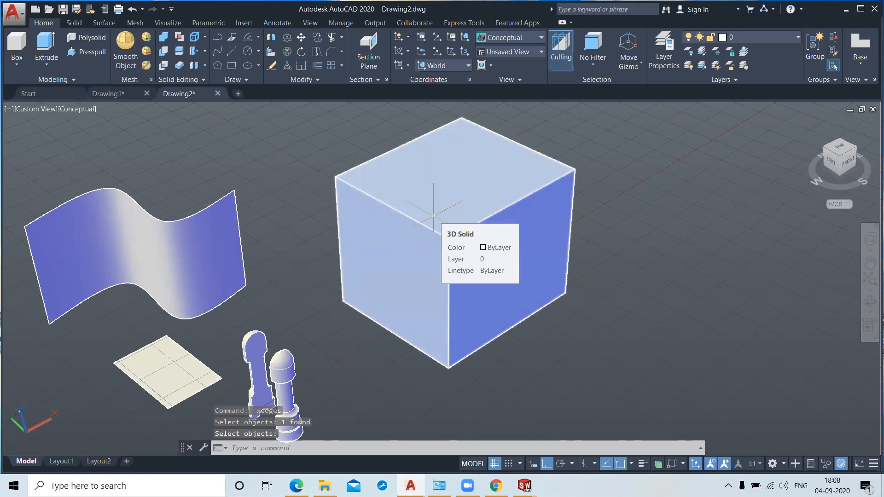
Move the solid box along the Y axis toward the viewer, clear of its extracted wireframe edges.
{"action": "left_click", "coordinate": [430, 195]}
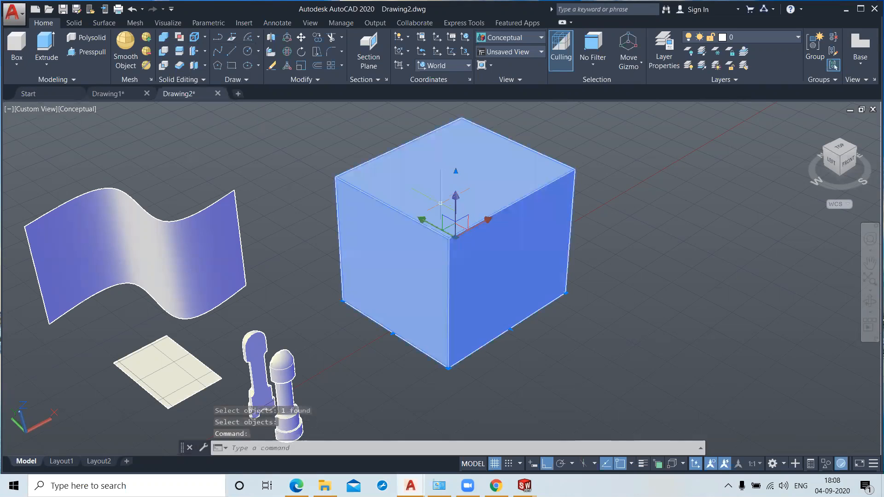
{"action": "left_click", "coordinate": [455, 236]}
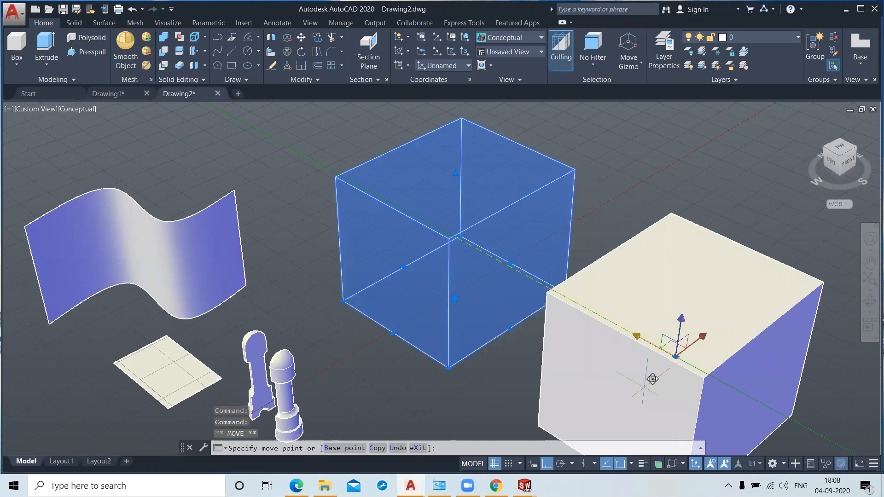
{"action": "left_click", "coordinate": [666, 388]}
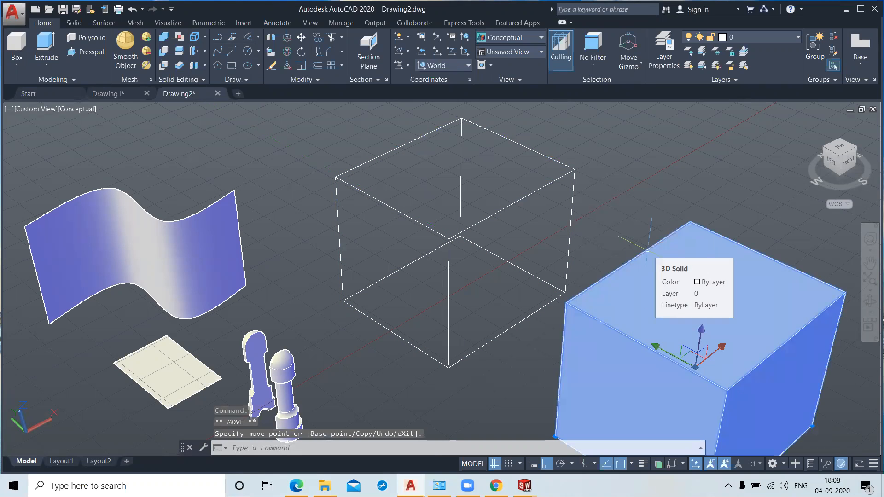
{"action": "key", "text": "Escape"}
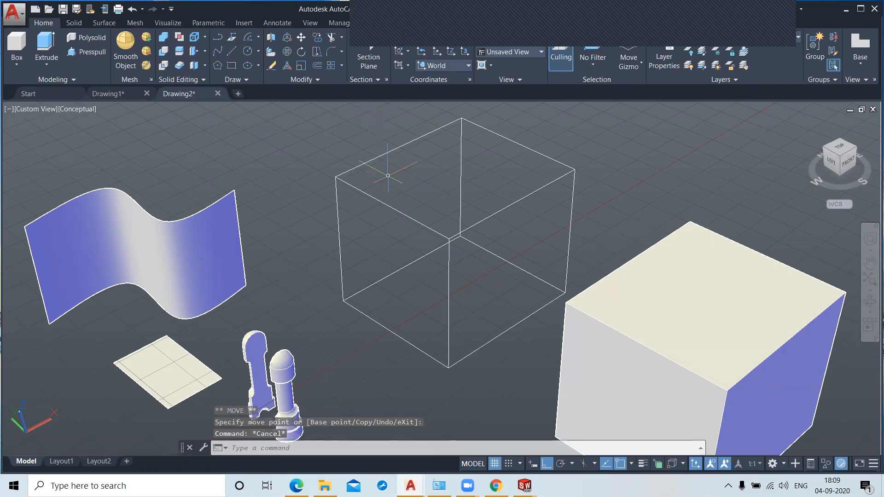
Select the wireframe's upper edges one by one to inspect them as individual lines, and clear the selection.
{"action": "left_click", "coordinate": [384, 156]}
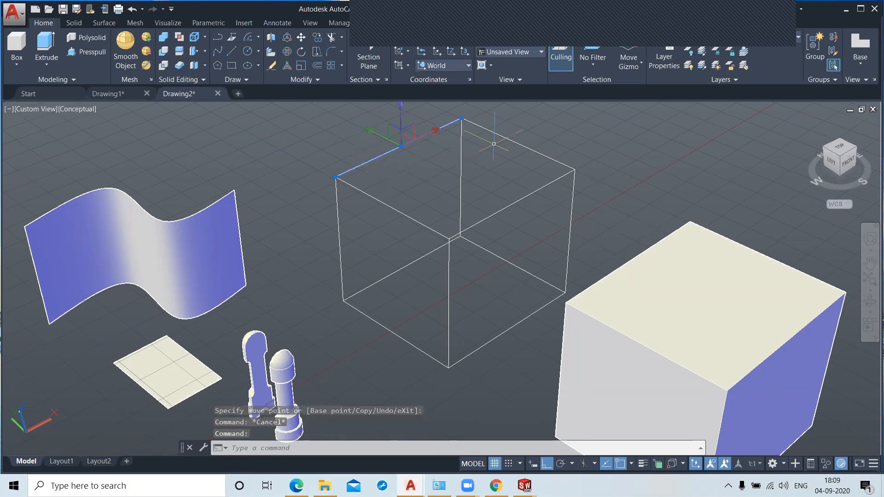
{"action": "left_click", "coordinate": [513, 142]}
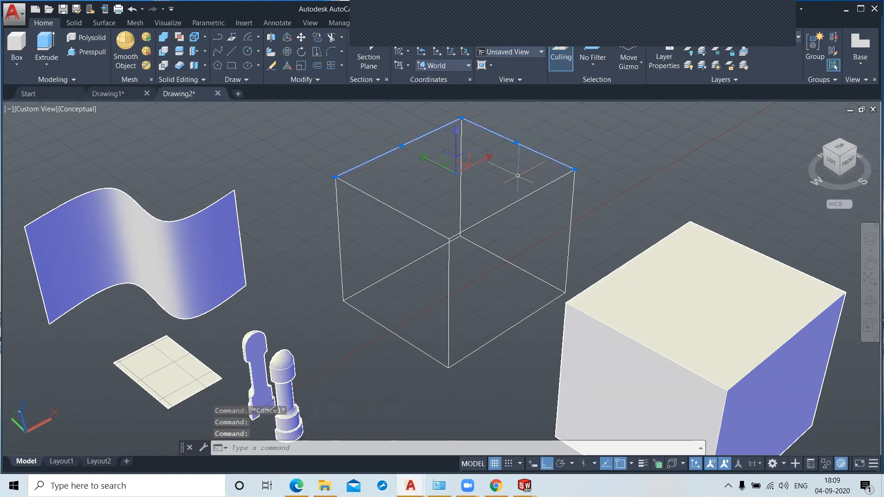
{"action": "left_click", "coordinate": [522, 199]}
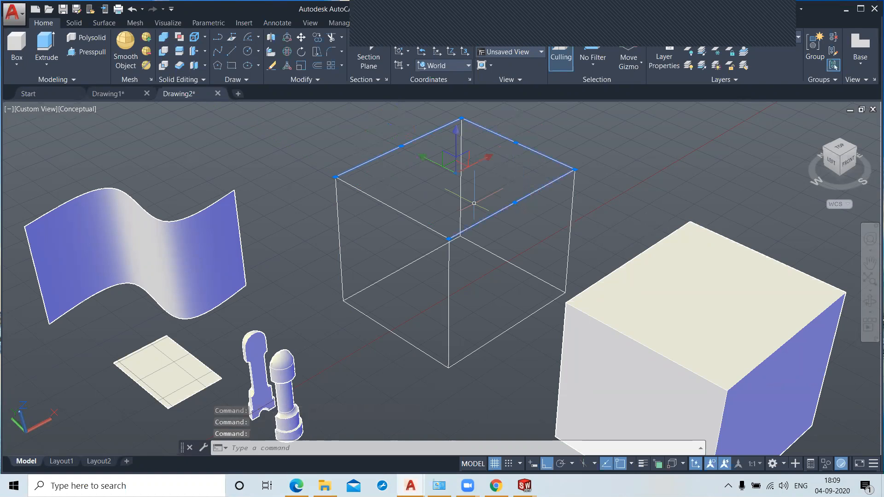
{"action": "left_click", "coordinate": [399, 212]}
{"action": "key", "text": "Escape"}
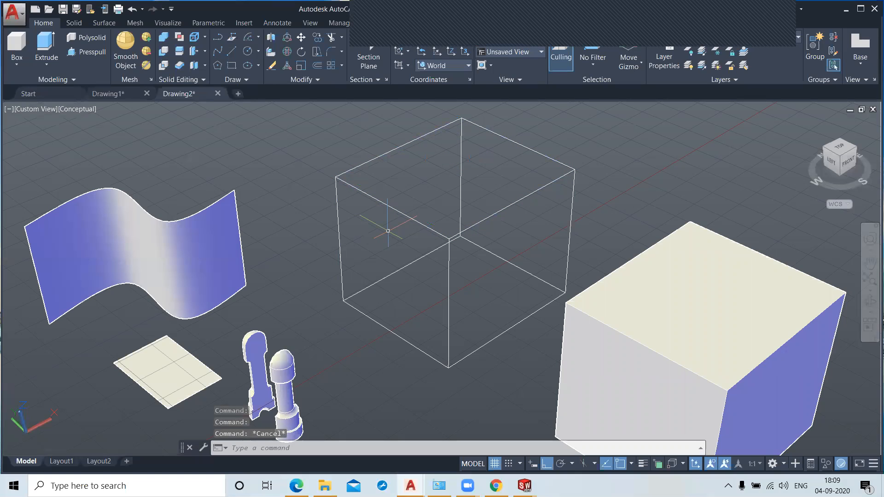
Draw a circle with a radius of about 11.6 near the middle of the solid box's top face.
{"action": "left_click", "coordinate": [205, 38]}
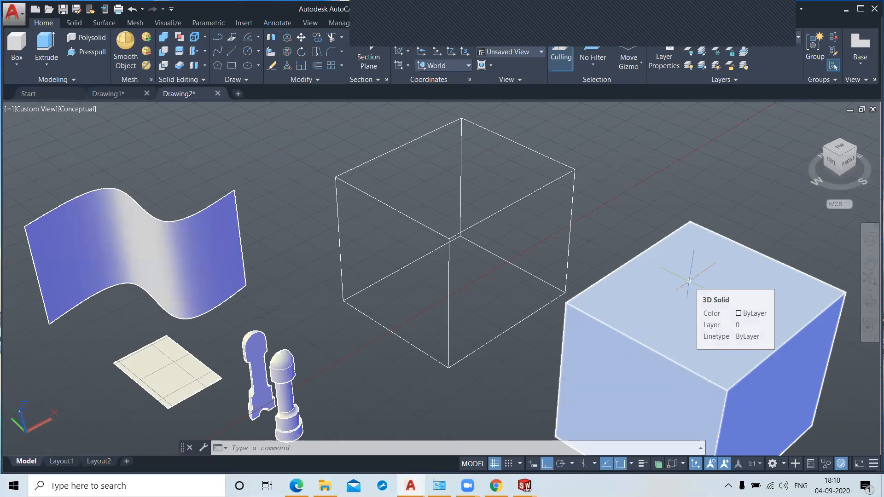
{"action": "left_click", "coordinate": [247, 51]}
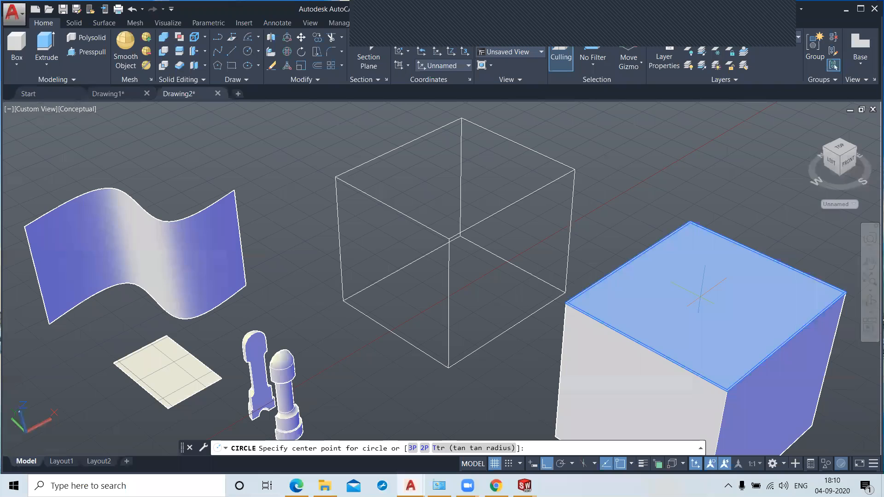
{"action": "left_click", "coordinate": [700, 295]}
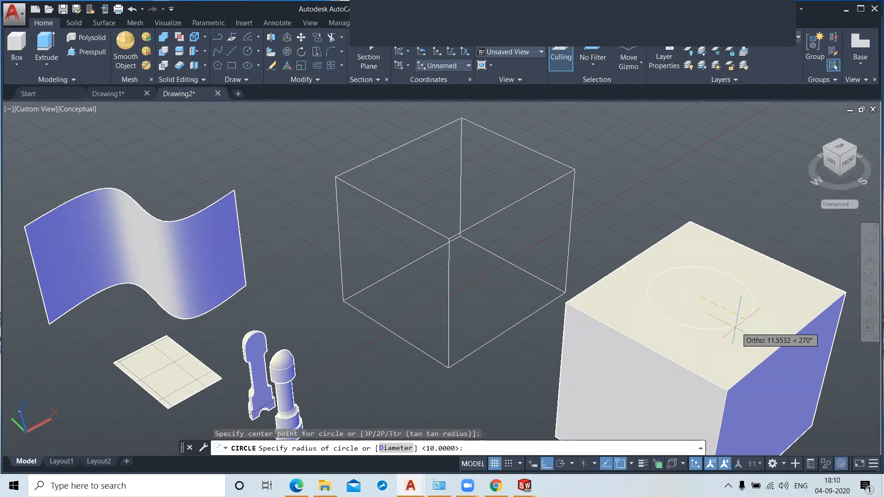
{"action": "left_click", "coordinate": [737, 320]}
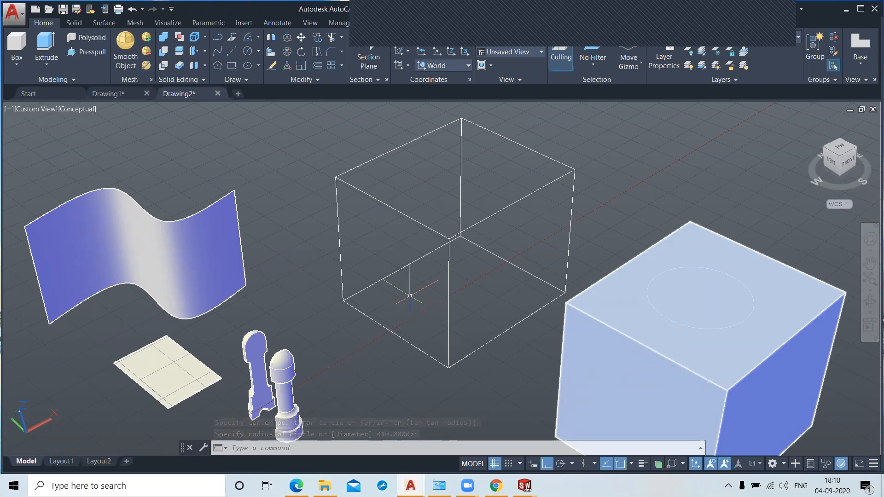
Imprint the circle onto the solid box's top face, keeping the source circle.
{"action": "scroll", "coordinate": [409, 296], "scroll_direction": "down", "scroll_amount": 1}
{"action": "left_click_drag", "start_coordinate": [486, 337], "coordinate": [401, 331]}
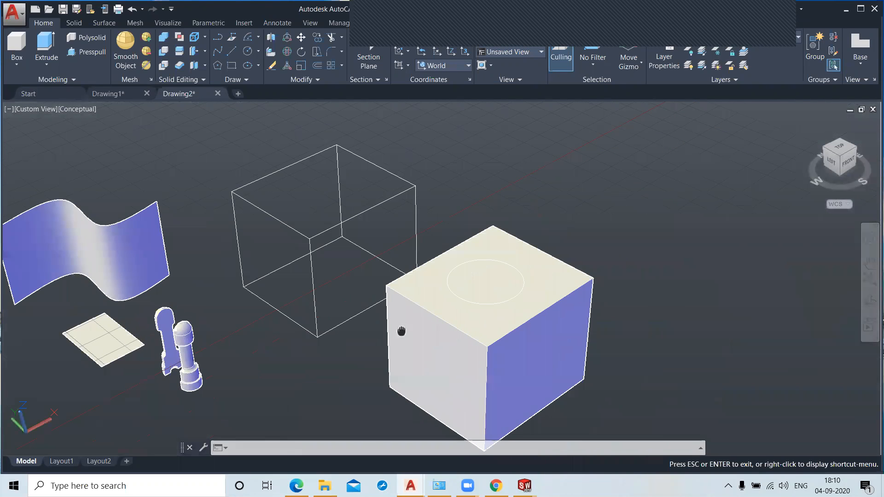
{"action": "key", "text": "Escape"}
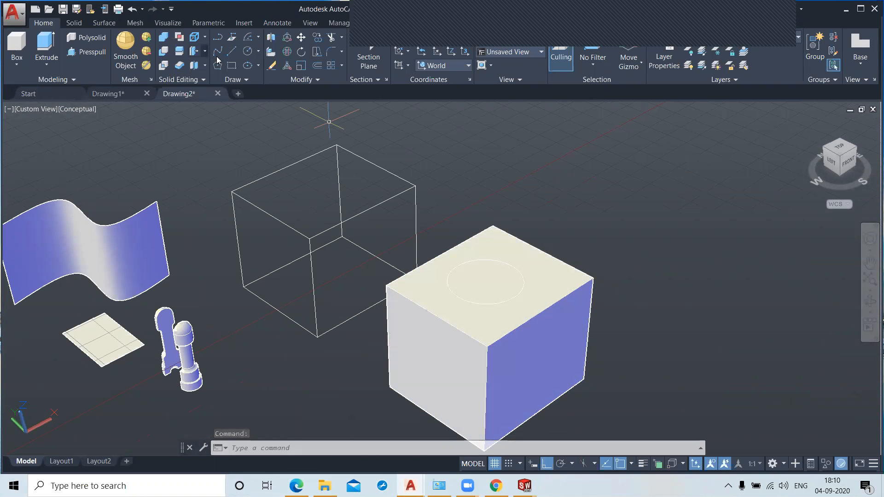
{"action": "left_click", "coordinate": [204, 37]}
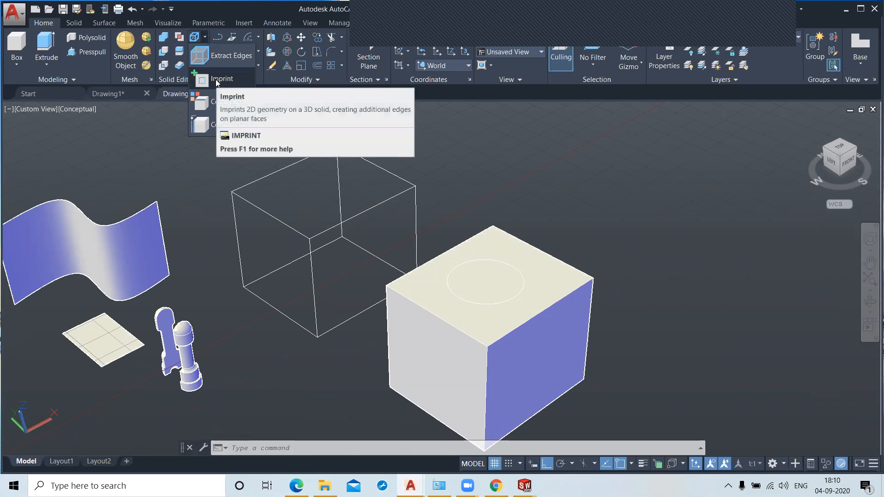
{"action": "left_click", "coordinate": [216, 80]}
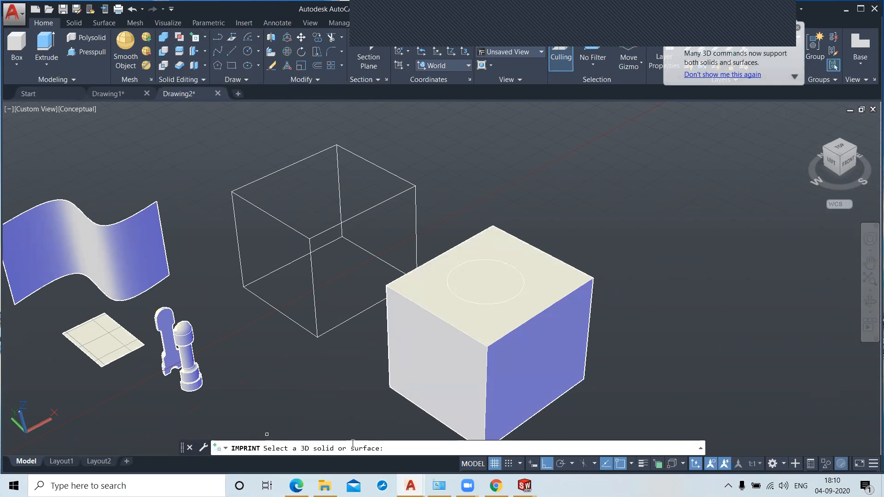
{"action": "left_click", "coordinate": [507, 366]}
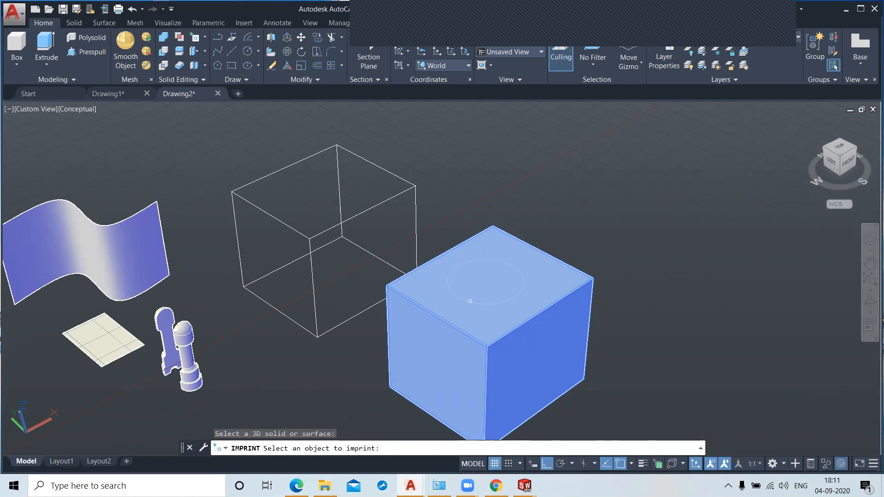
{"action": "left_click", "coordinate": [472, 300]}
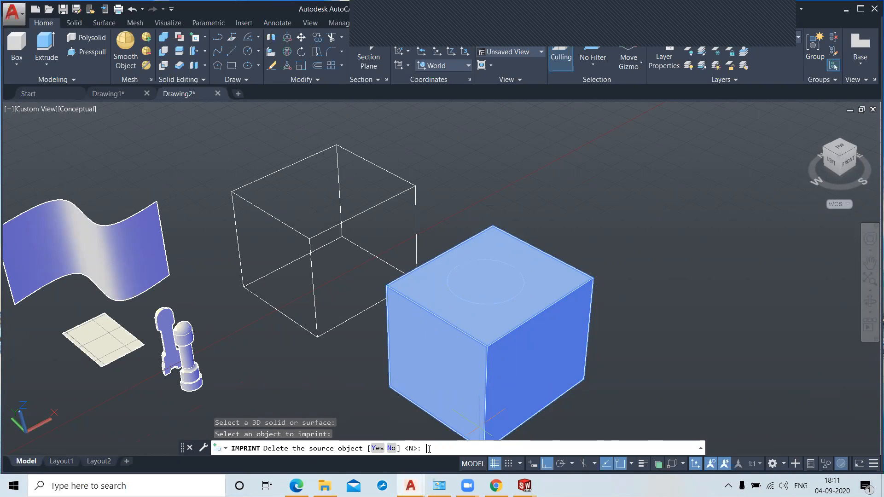
{"action": "key", "text": "Return"}
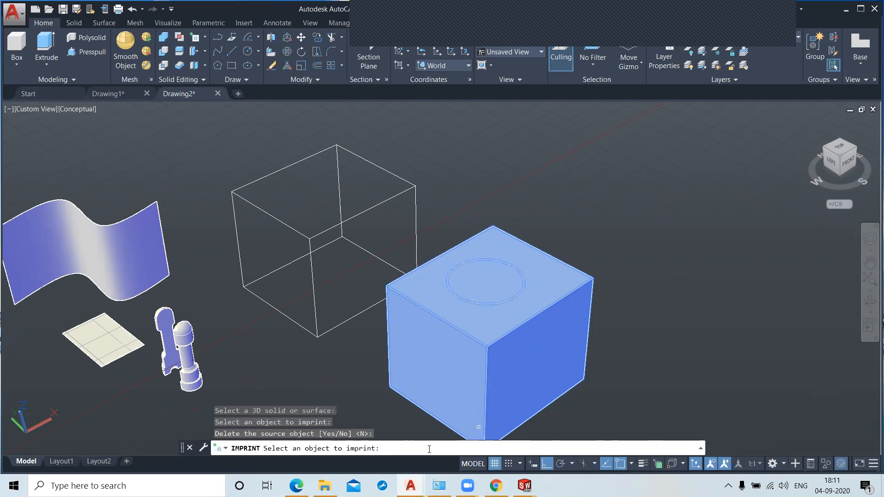
{"action": "key", "text": "Return"}
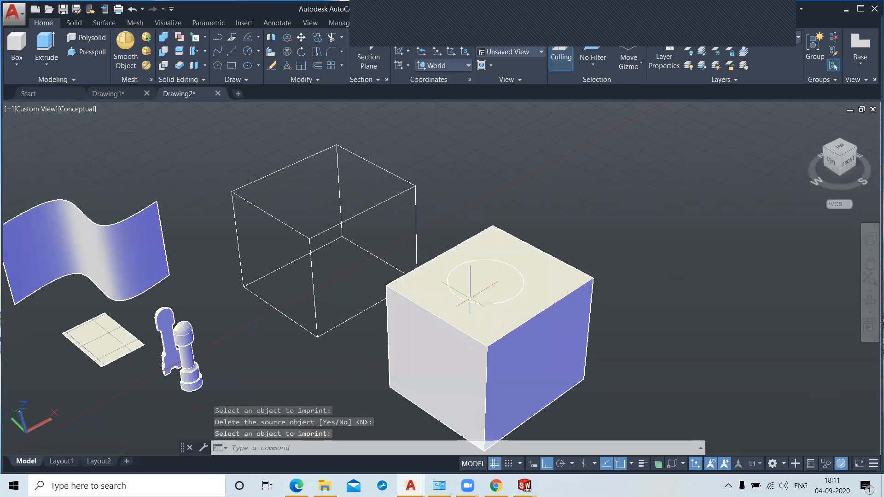
Move the imprinted box along the X axis away from the source circle and clear the selection.
{"action": "mouse_move", "coordinate": [477, 317]}
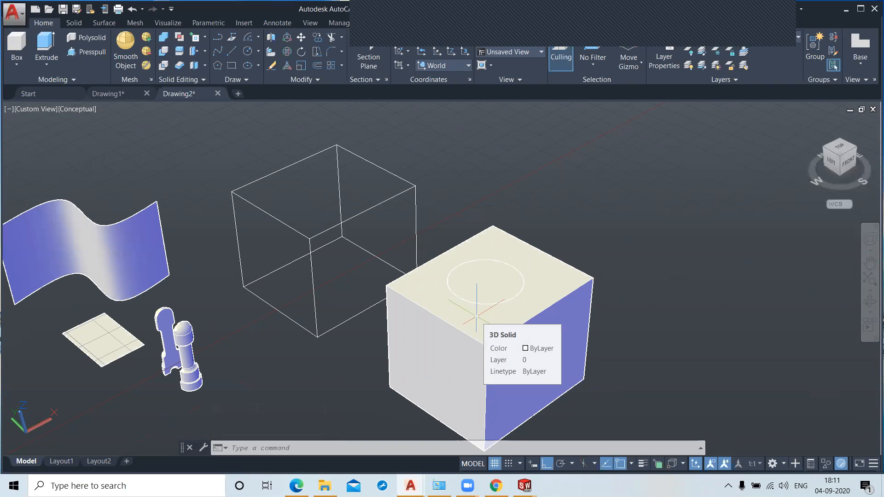
{"action": "left_click", "coordinate": [505, 350]}
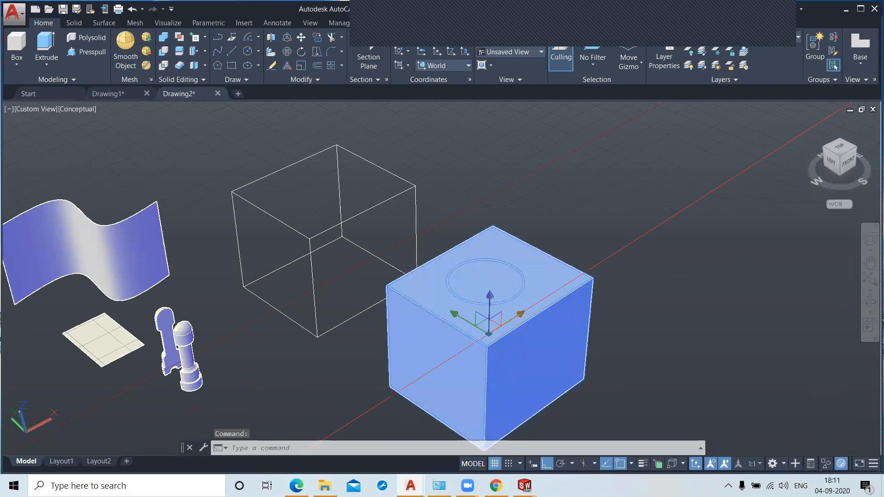
{"action": "left_click", "coordinate": [516, 317]}
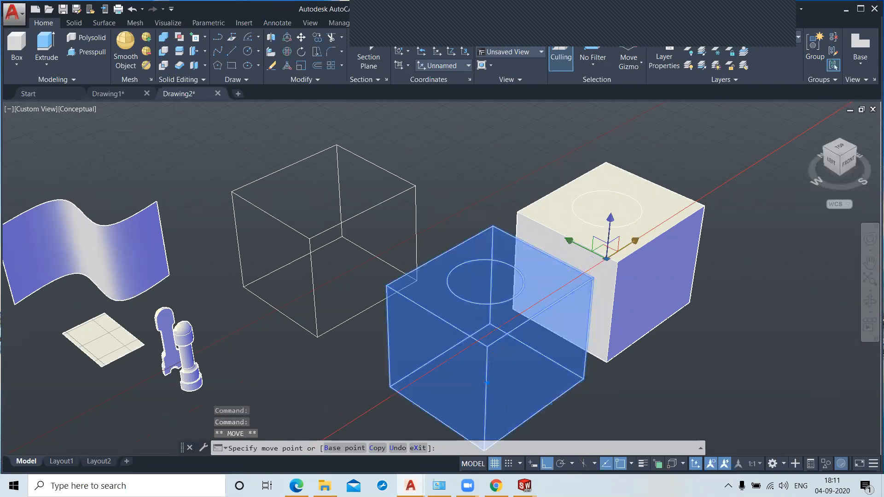
{"action": "left_click", "coordinate": [609, 254]}
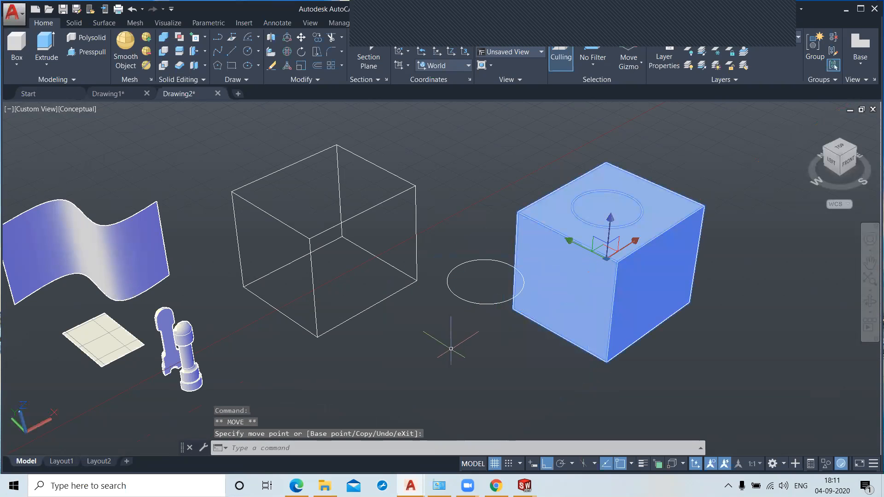
{"action": "key", "text": "Escape"}
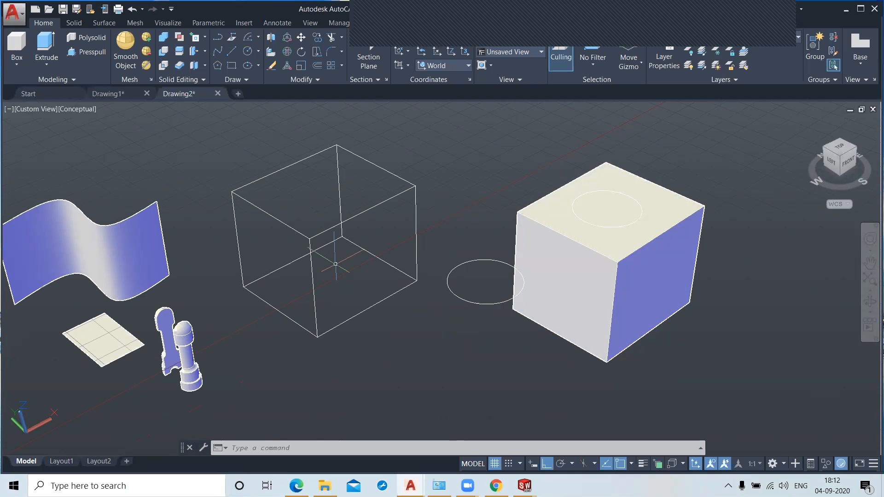
Presspull the imprinted circular area on the box's top face upward into a tall cylindrical boss.
{"action": "left_click", "coordinate": [77, 57]}
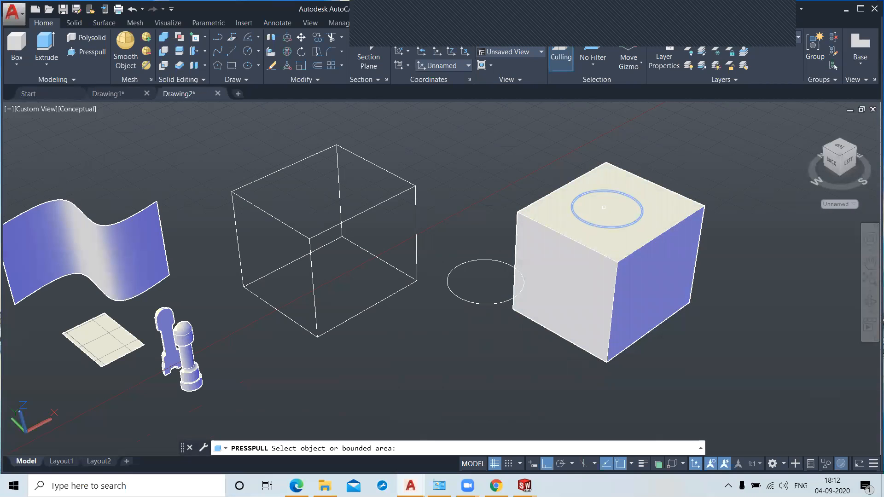
{"action": "left_click", "coordinate": [593, 210]}
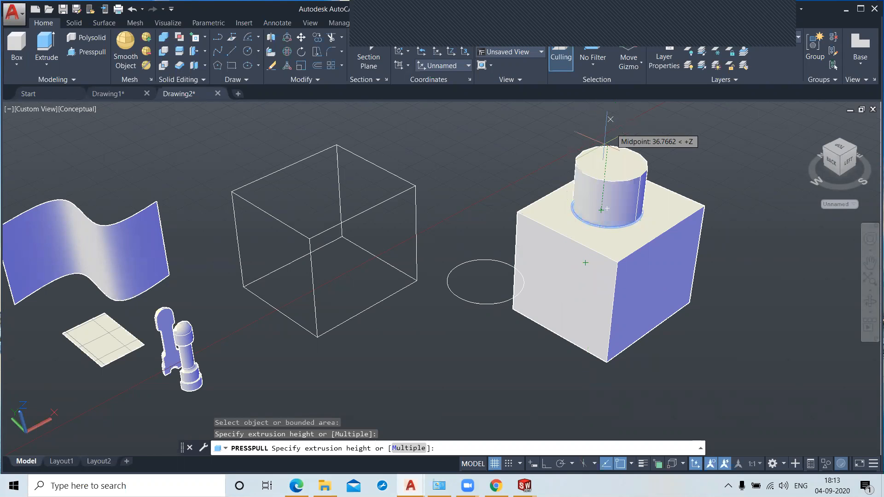
{"action": "left_click", "coordinate": [614, 133]}
{"action": "key", "text": "F8"}
{"action": "key", "text": "Return"}
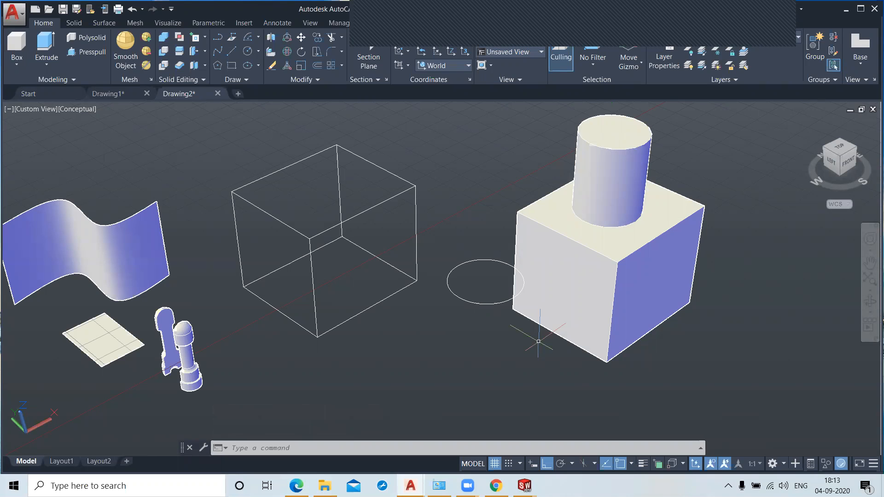
Color the box's two front top edges and the cylindrical boss's top rim with index color 170 using Color Edges.
{"action": "left_click", "coordinate": [205, 40]}
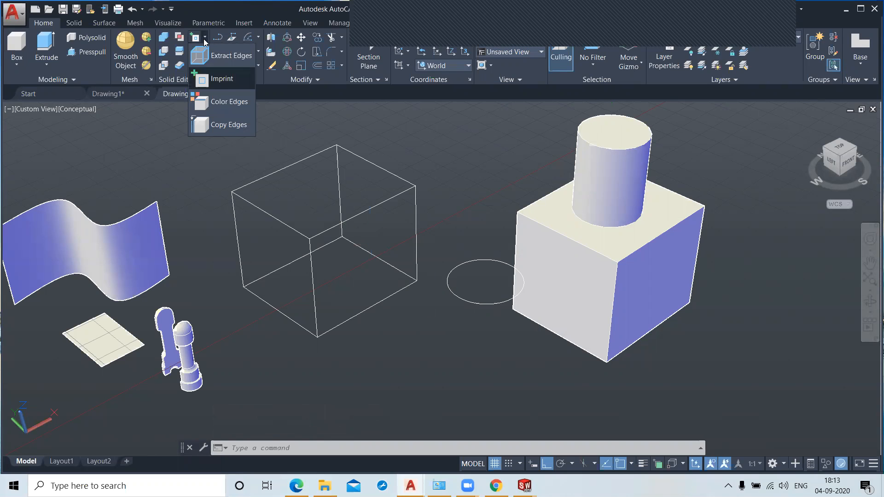
{"action": "left_click", "coordinate": [213, 104]}
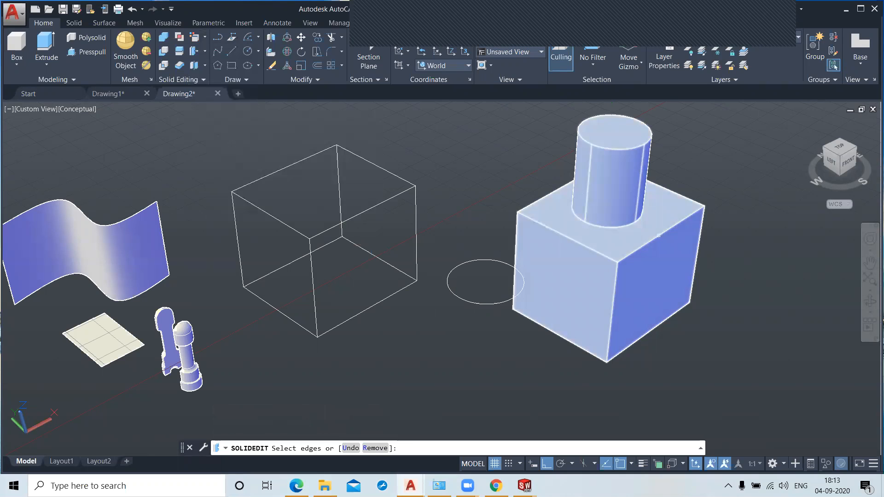
{"action": "left_click", "coordinate": [658, 236]}
{"action": "left_click", "coordinate": [584, 245]}
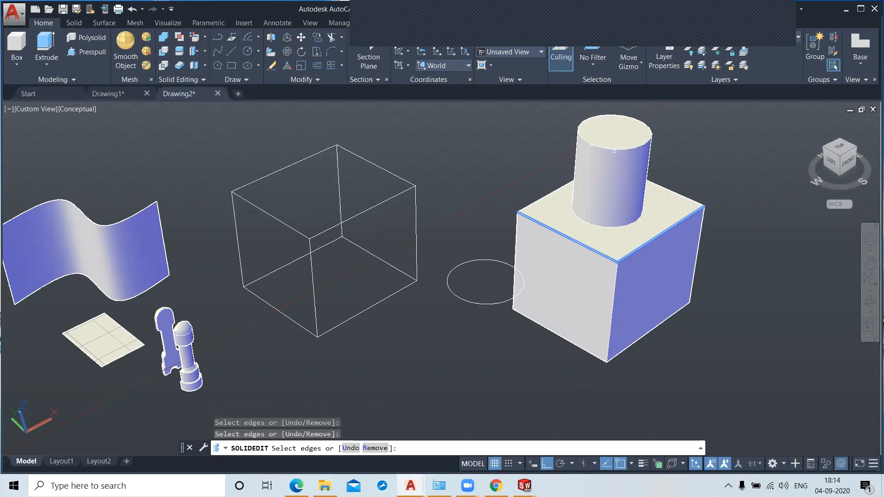
{"action": "left_click", "coordinate": [615, 149]}
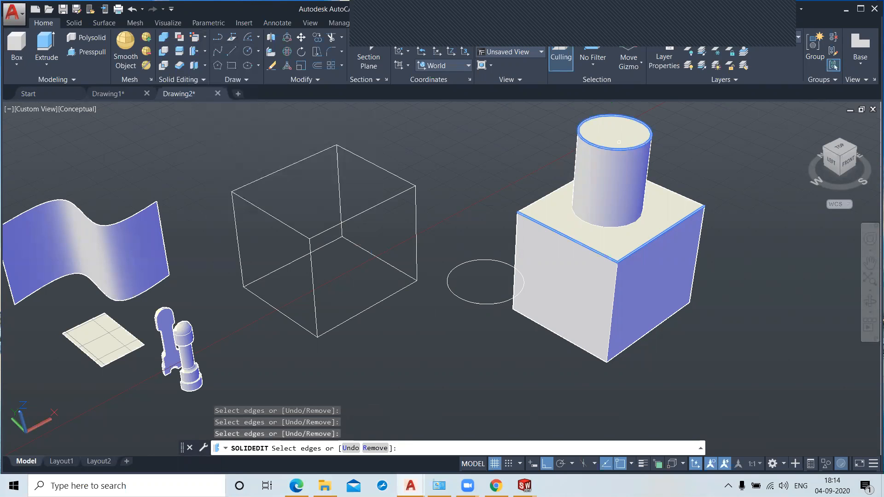
{"action": "key", "text": "Return"}
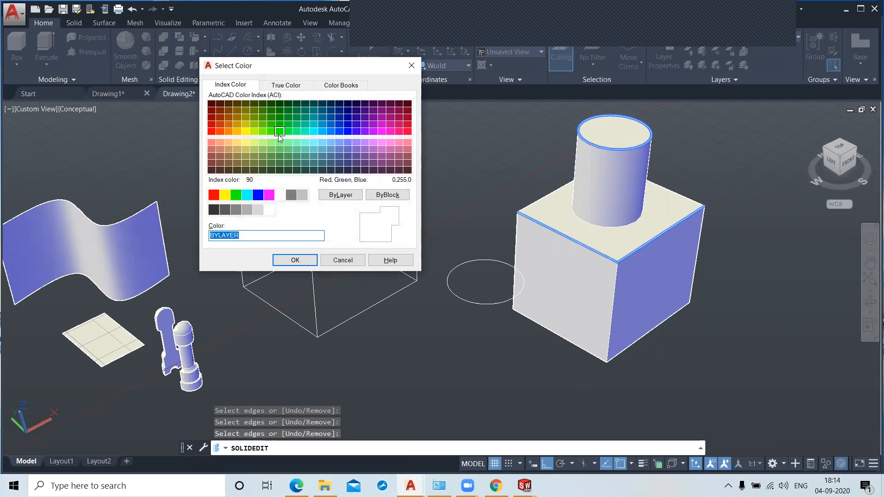
{"action": "left_click", "coordinate": [347, 133]}
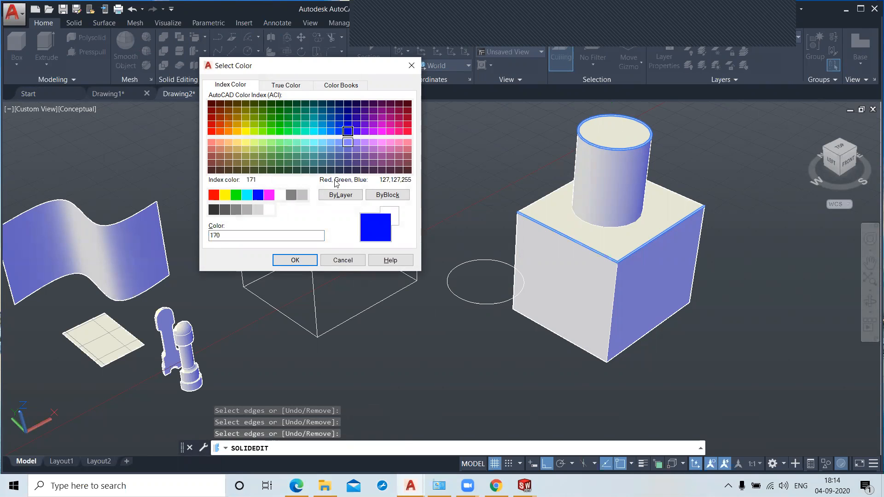
{"action": "left_click", "coordinate": [304, 260]}
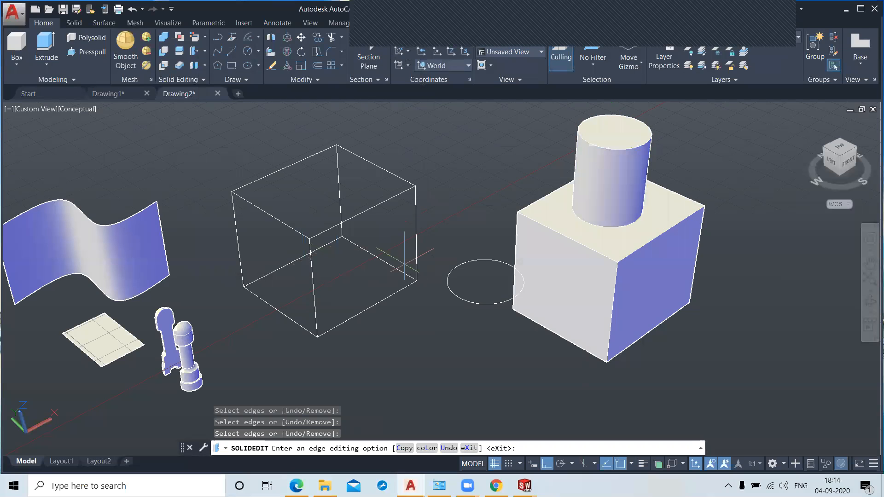
{"action": "key", "text": "Return"}
{"action": "key", "text": "Return"}
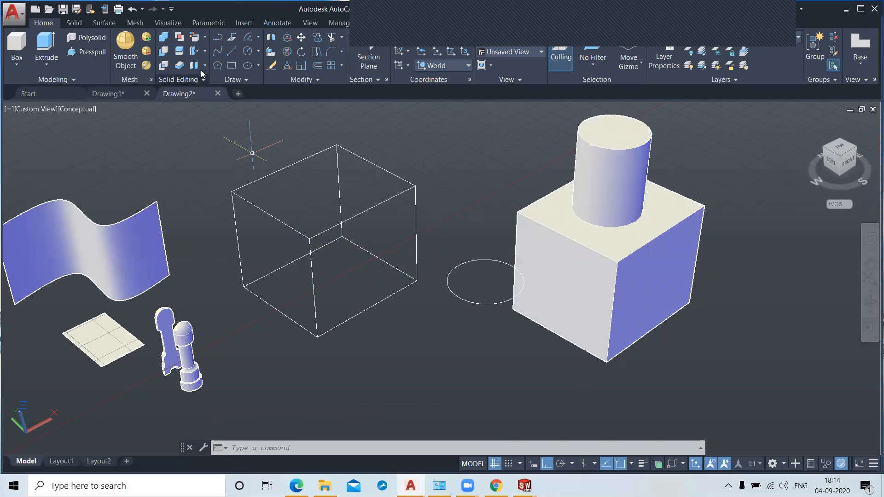
{"action": "left_click", "coordinate": [205, 39]}
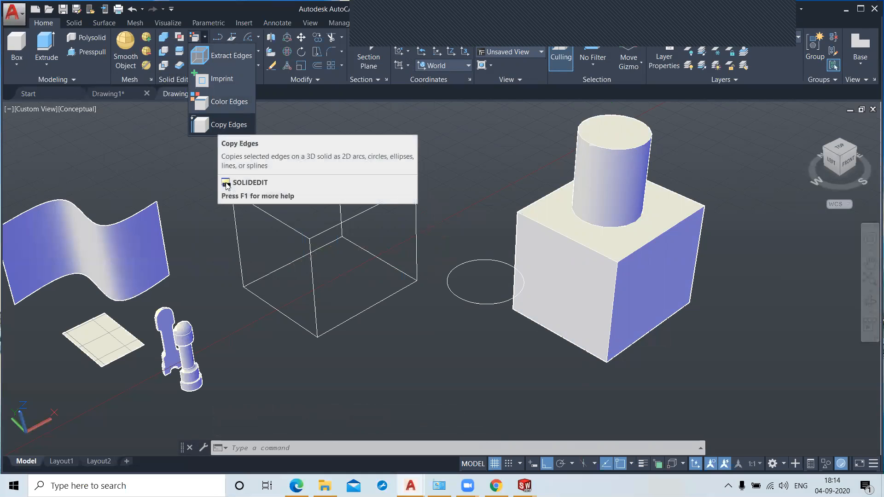
{"action": "scroll", "coordinate": [232, 210], "scroll_direction": "down", "scroll_amount": 2}
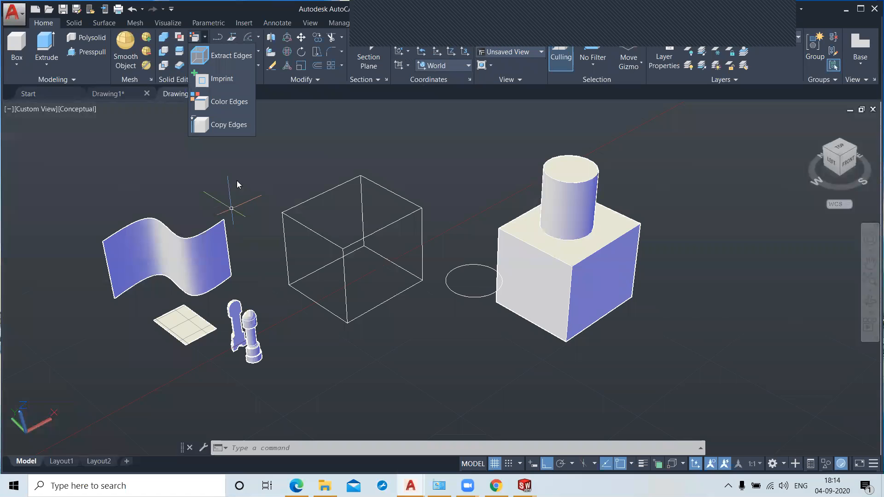
{"action": "key", "text": "Escape"}
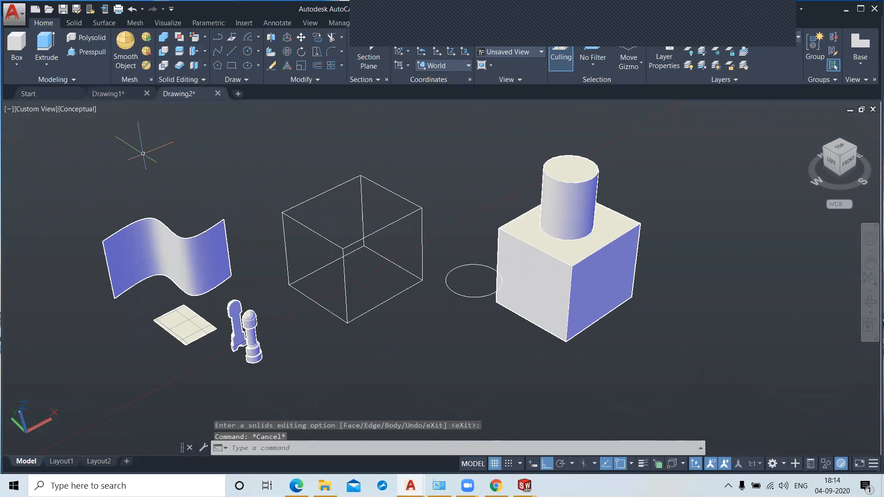
Erase all the objects in the drawing and zoom to the drawing extents.
{"action": "scroll", "coordinate": [151, 166], "scroll_direction": "down", "scroll_amount": 2}
{"action": "left_click", "coordinate": [146, 166]}
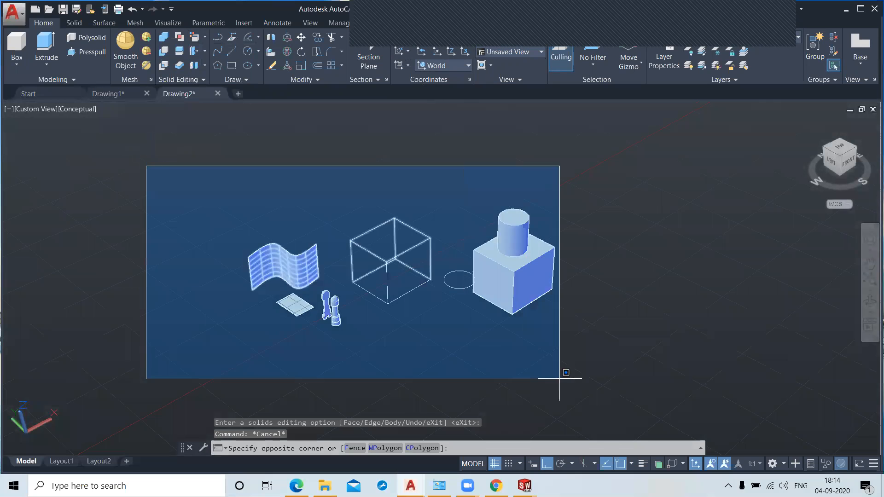
{"action": "left_click", "coordinate": [578, 383]}
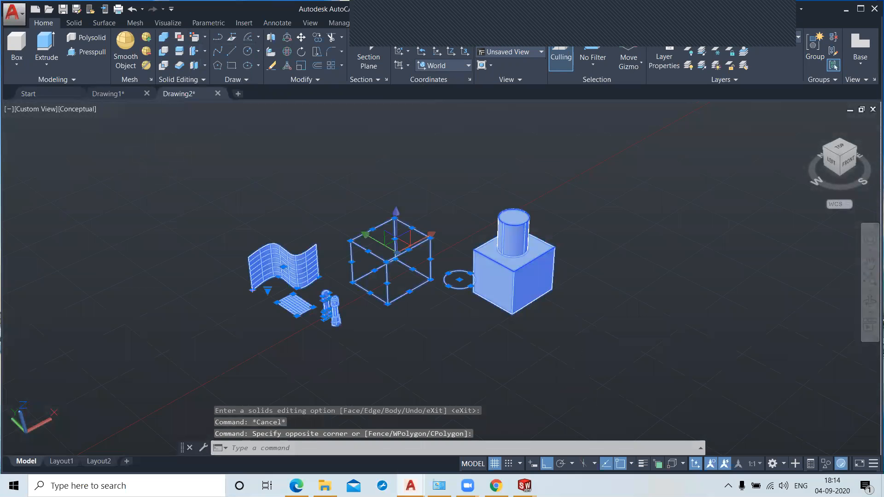
{"action": "key", "text": "Delete"}
{"action": "middle_click", "coordinate": [464, 225]}
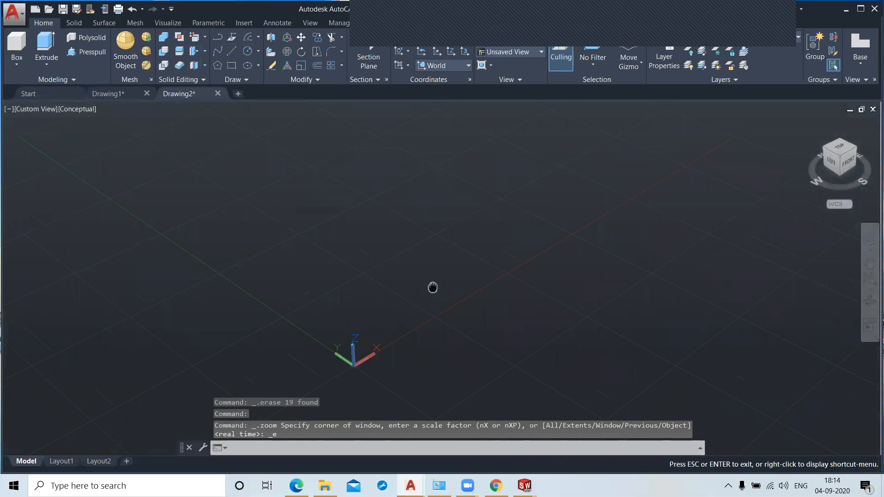
Set the viewport to the top view with the wireframe visual style.
{"action": "left_click", "coordinate": [824, 156]}
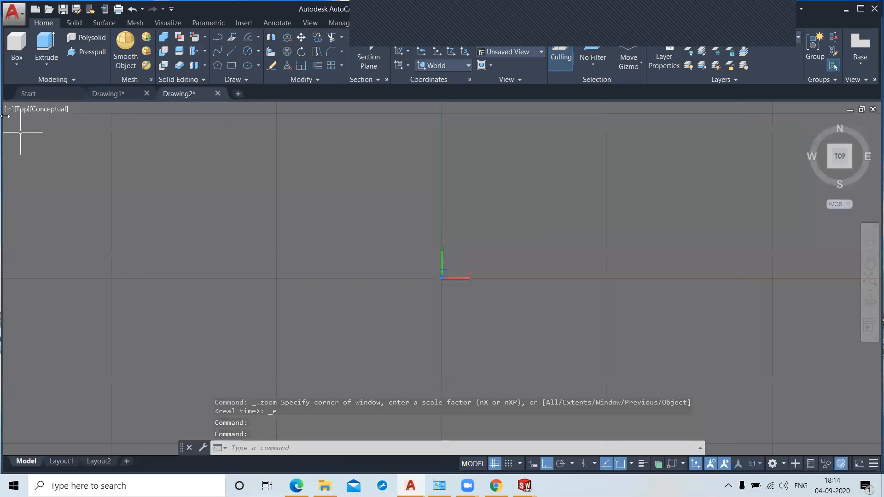
{"action": "left_click", "coordinate": [49, 109]}
{"action": "left_click", "coordinate": [67, 134]}
{"action": "scroll", "coordinate": [339, 292], "scroll_direction": "down", "scroll_amount": 4}
{"action": "middle_click_drag", "start_coordinate": [402, 292], "coordinate": [157, 365]}
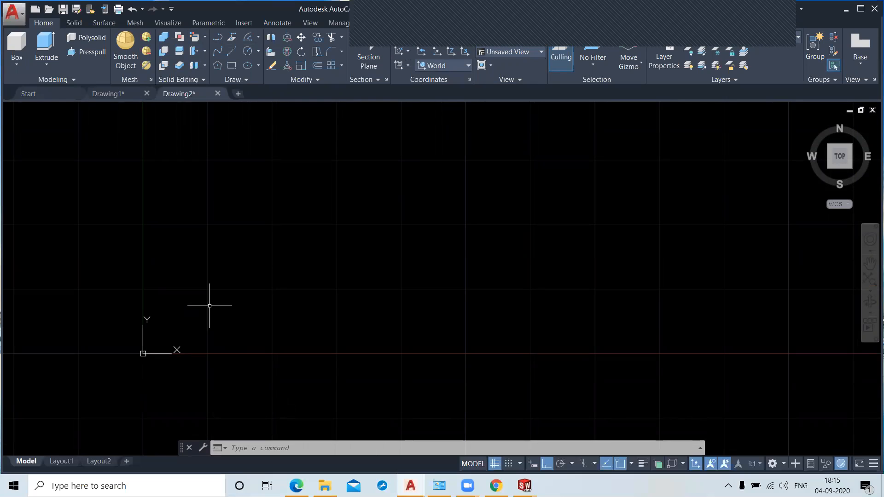
Draw a horizontal line 36 units long just above the X axis, to the right of the origin.
{"action": "left_click", "coordinate": [232, 51]}
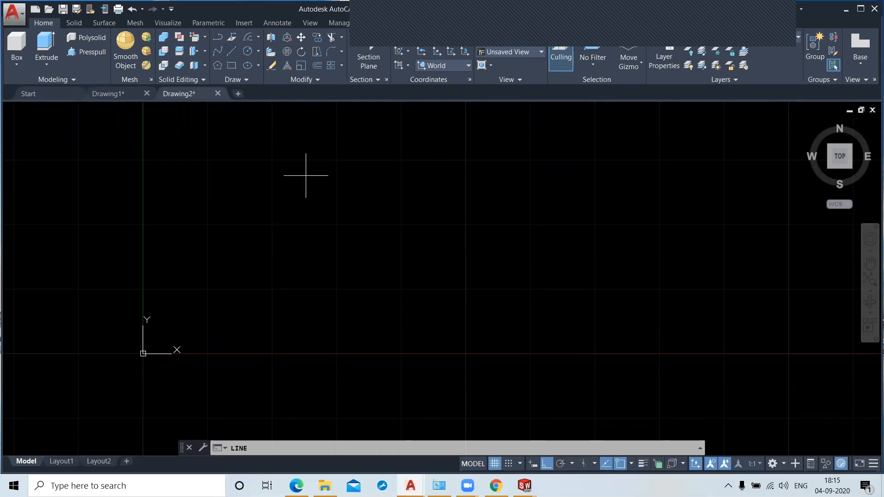
{"action": "left_click", "coordinate": [295, 345]}
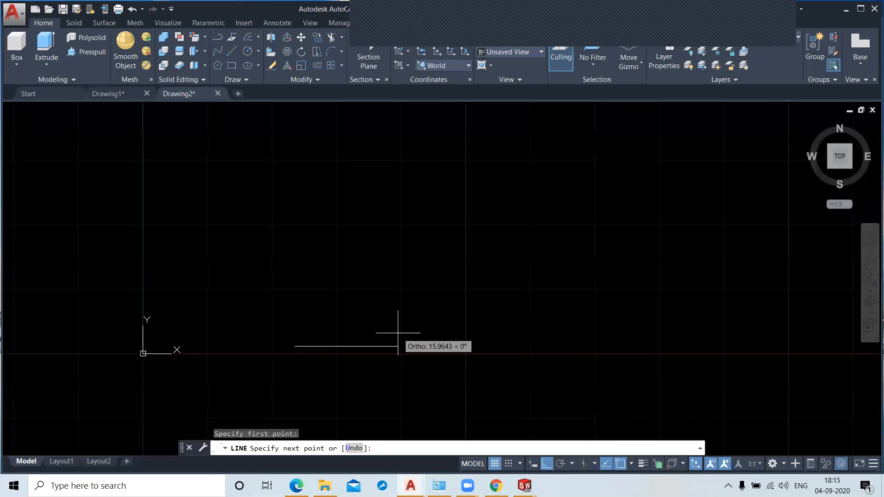
{"action": "type", "text": "36"}
{"action": "key", "text": "Return"}
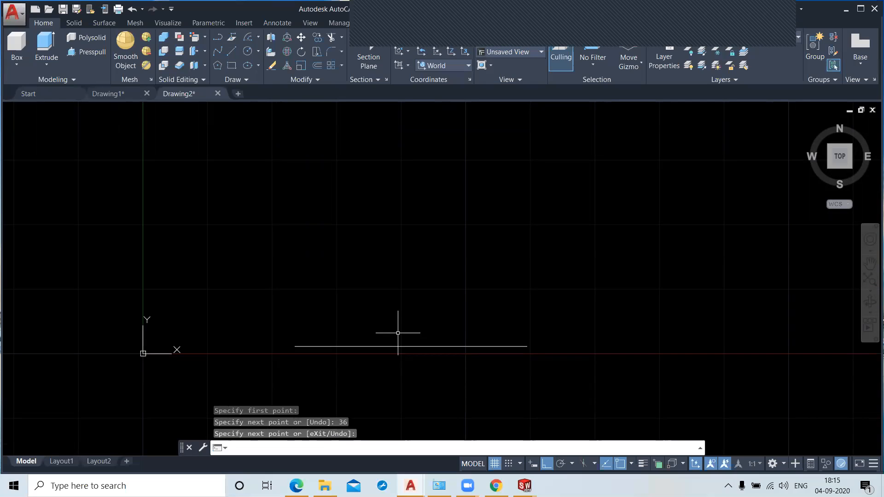
{"action": "key", "text": "Return"}
Offset the horizontal line upward nine times in succession at a distance of 10 using the Multiple option.
{"action": "type", "text": "o"}
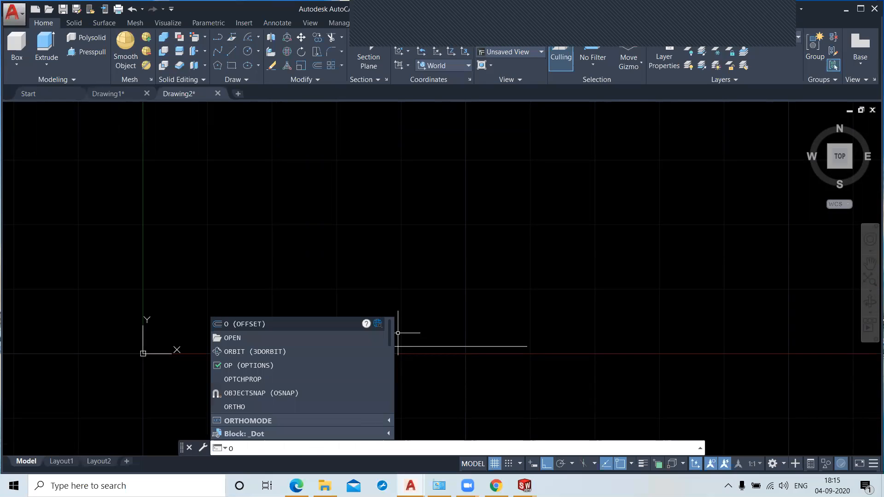
{"action": "key", "text": "Return"}
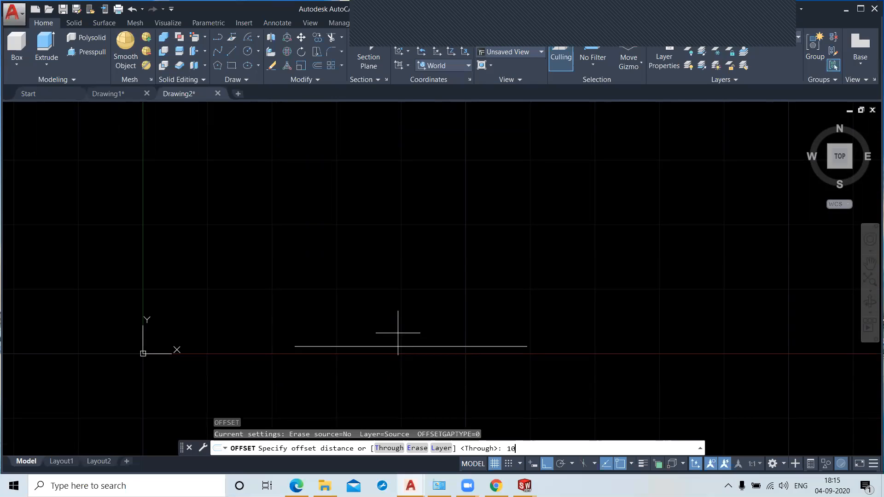
{"action": "key", "text": "Return"}
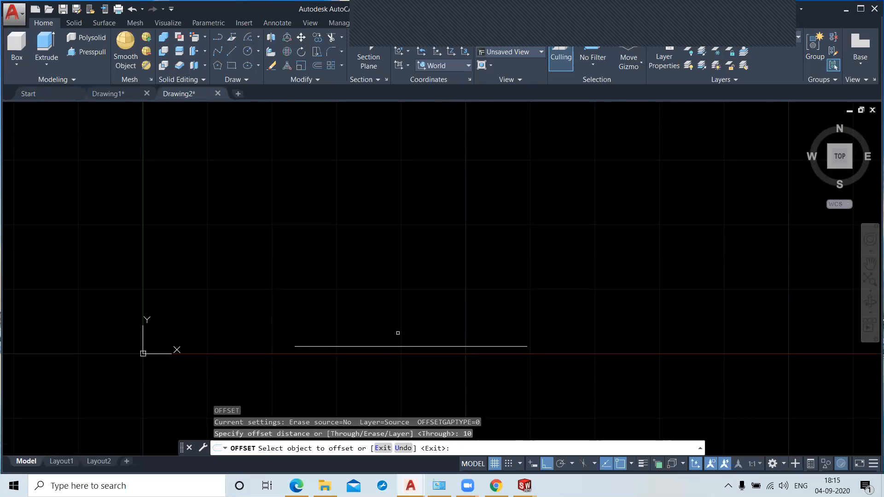
{"action": "left_click", "coordinate": [440, 346]}
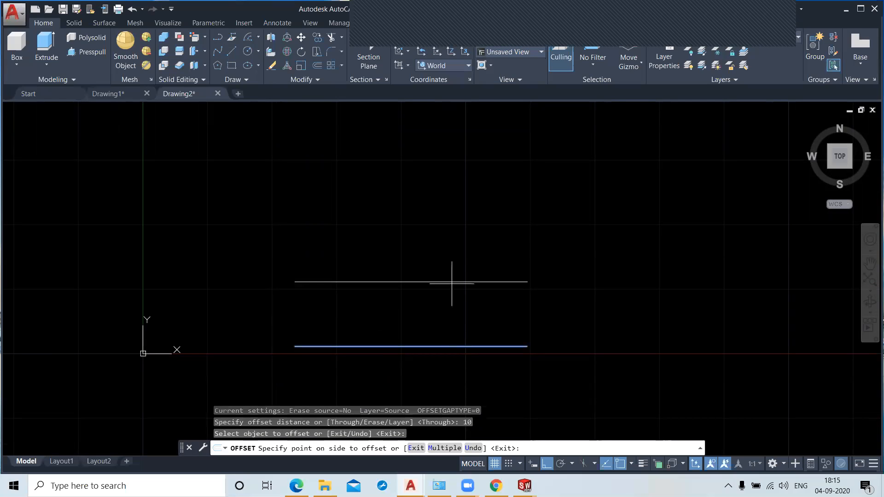
{"action": "key", "text": "Return"}
{"action": "scroll", "coordinate": [428, 221], "scroll_direction": "down", "scroll_amount": 2}
{"action": "middle_click_drag", "start_coordinate": [426, 213], "coordinate": [417, 300]}
{"action": "left_click", "coordinate": [414, 227]}
{"action": "left_click", "coordinate": [414, 221]}
{"action": "left_click", "coordinate": [415, 217]}
{"action": "left_click", "coordinate": [419, 184]}
{"action": "left_click", "coordinate": [420, 152]}
{"action": "left_click", "coordinate": [423, 128]}
{"action": "middle_click_drag", "start_coordinate": [421, 129], "coordinate": [411, 241]}
{"action": "scroll", "coordinate": [411, 240], "scroll_direction": "down", "scroll_amount": 2}
{"action": "left_click", "coordinate": [411, 163]}
{"action": "left_click", "coordinate": [410, 140]}
{"action": "left_click", "coordinate": [413, 121]}
{"action": "key", "text": "Return"}
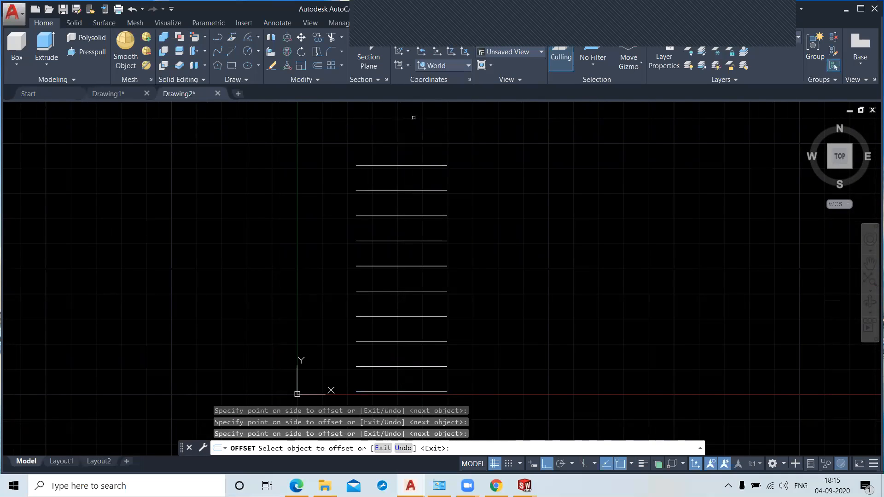
{"action": "key", "text": "Return"}
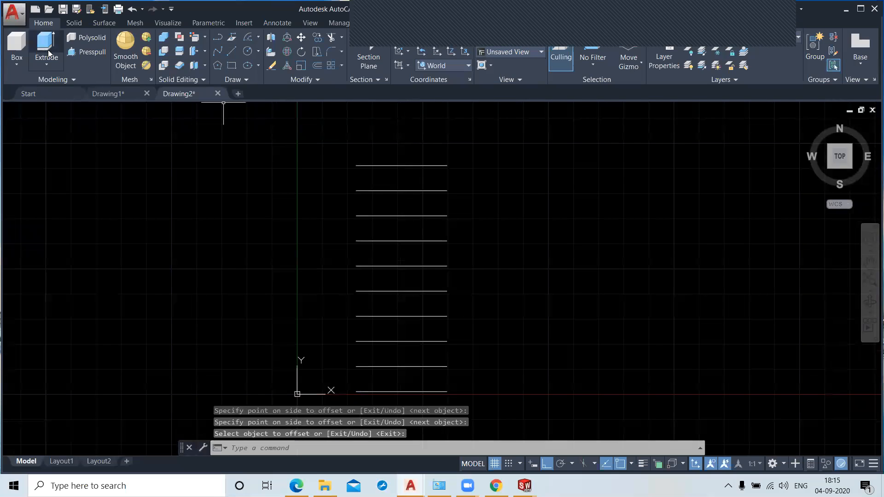
Draw vertical lines joining the left and right ends of the top and bottom horizontal lines to close the ladder outline.
{"action": "left_click", "coordinate": [229, 53]}
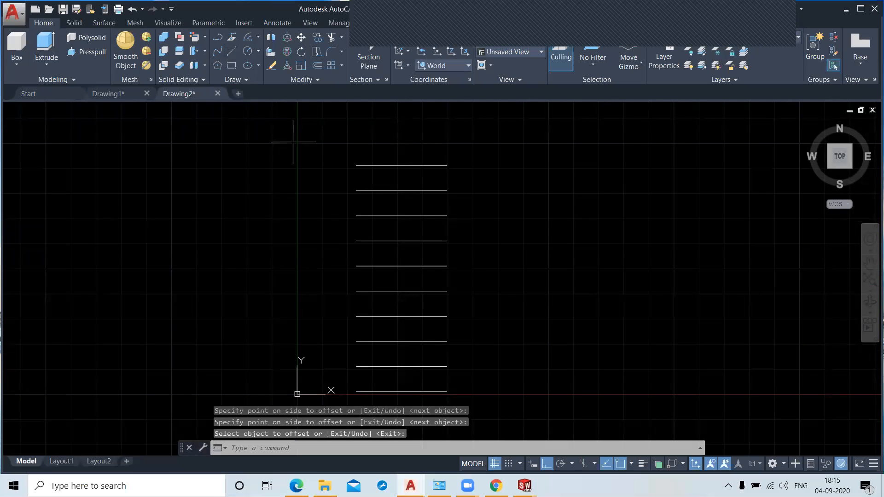
{"action": "left_click", "coordinate": [356, 165]}
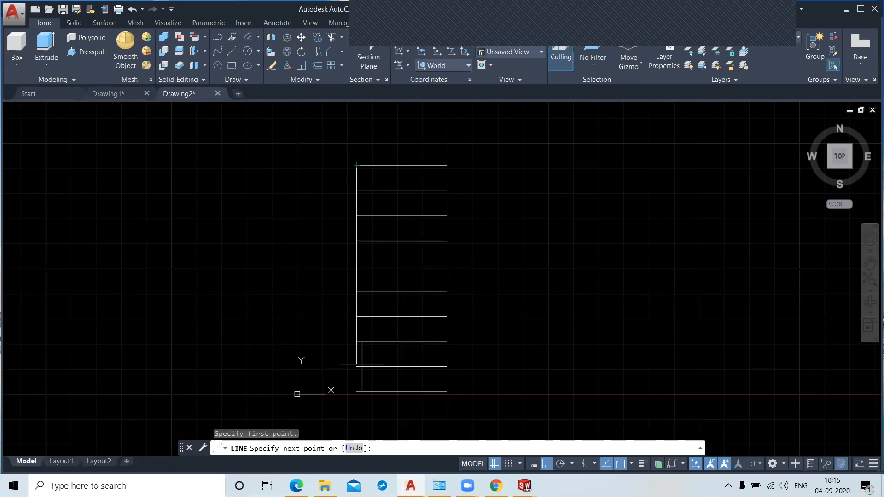
{"action": "left_click", "coordinate": [356, 391]}
{"action": "key", "text": "Return"}
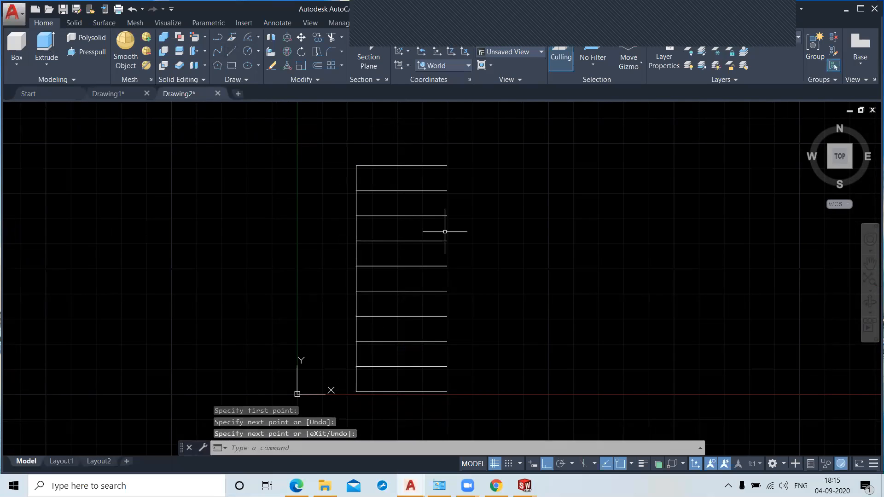
{"action": "key", "text": "Return"}
{"action": "left_click", "coordinate": [447, 166]}
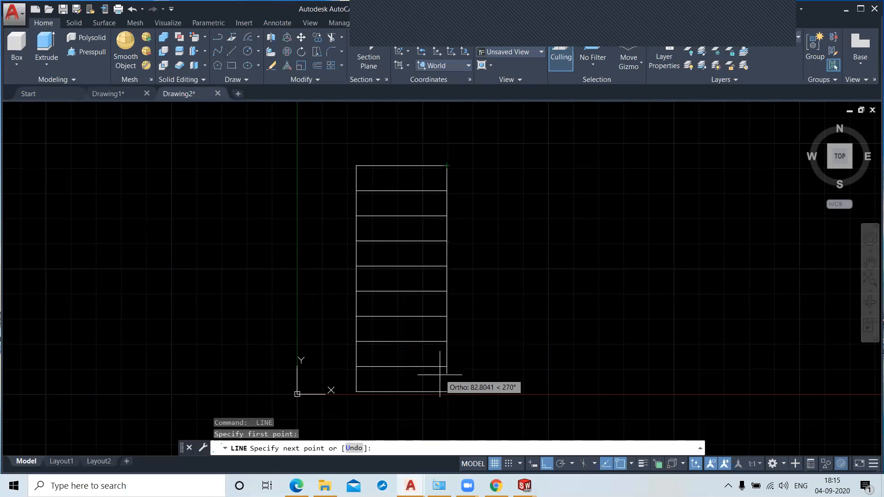
{"action": "left_click", "coordinate": [446, 392]}
{"action": "key", "text": "Return"}
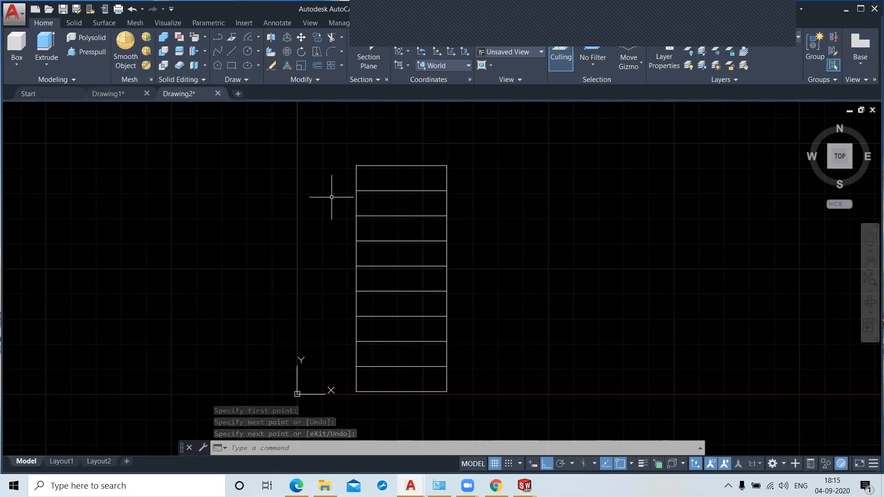
Switch to the isometric home view and presspull the ladder's strip nearest the X axis to a height of 6.
{"action": "left_click", "coordinate": [808, 123]}
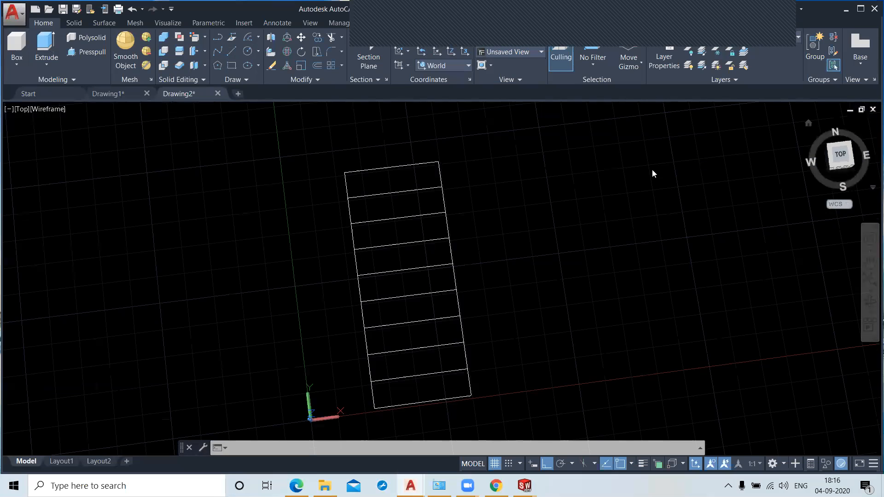
{"action": "left_click", "coordinate": [46, 46]}
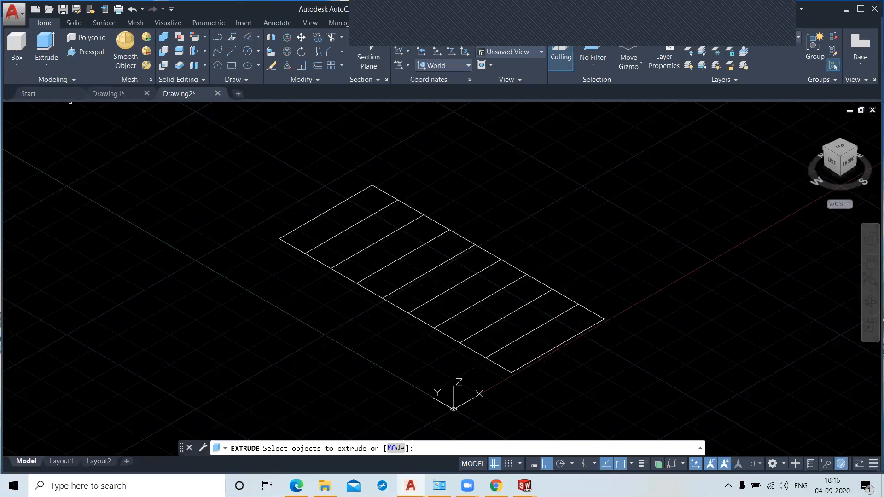
{"action": "left_click", "coordinate": [86, 52]}
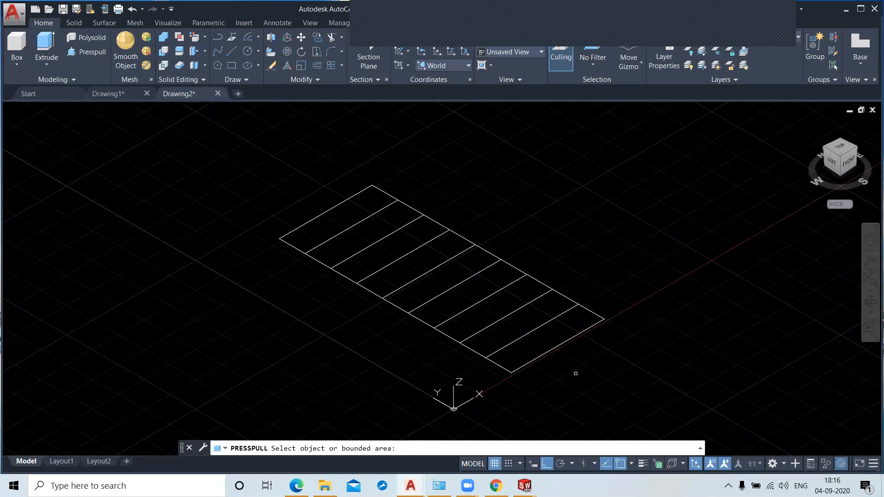
{"action": "left_click", "coordinate": [533, 349]}
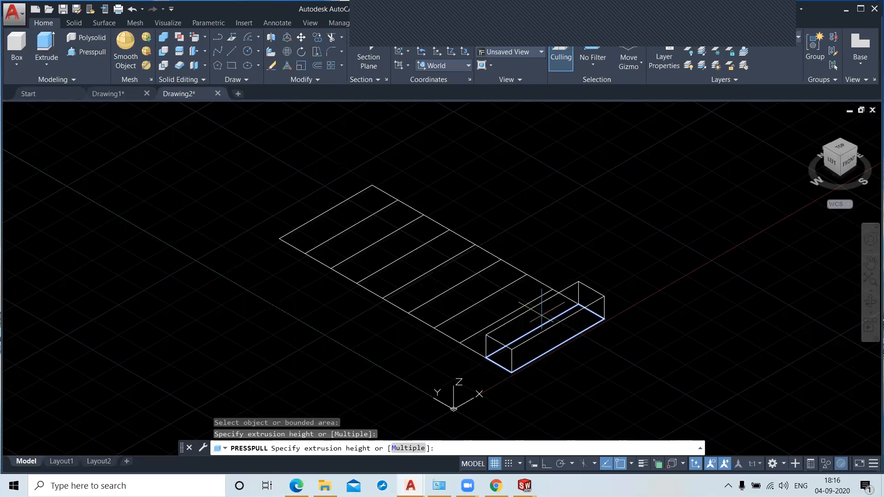
{"action": "type", "text": "6"}
{"action": "key", "text": "Return"}
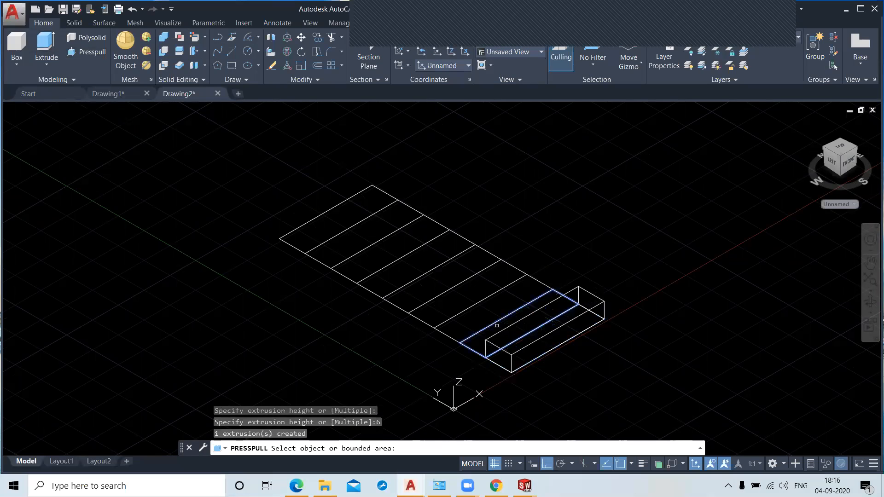
Presspull the second and third strips from the X axis to heights of 12 and 18.
{"action": "left_click", "coordinate": [519, 324]}
{"action": "type", "text": "12"}
{"action": "key", "text": "Return"}
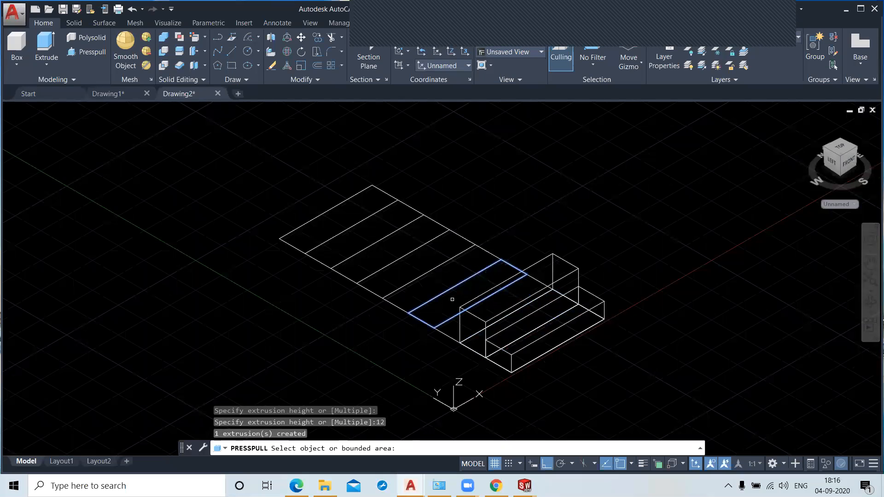
{"action": "left_click", "coordinate": [453, 299]}
{"action": "key", "text": "Escape"}
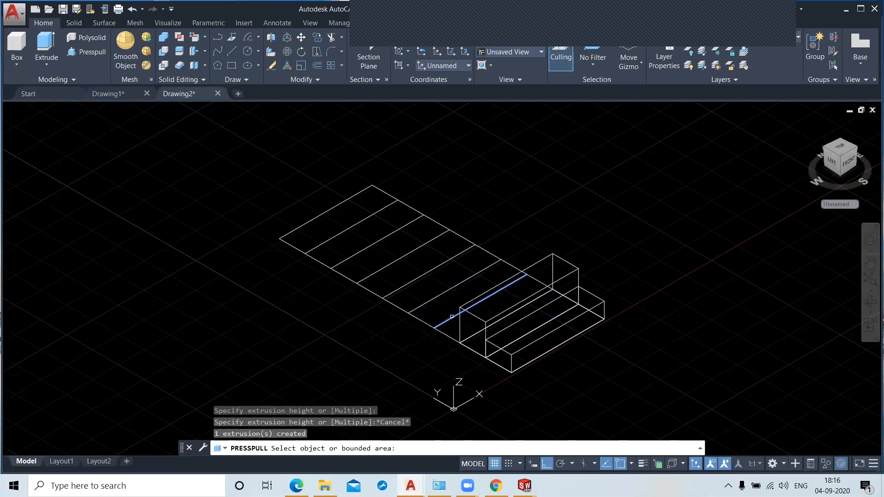
{"action": "left_click", "coordinate": [452, 329]}
{"action": "type", "text": "1"}
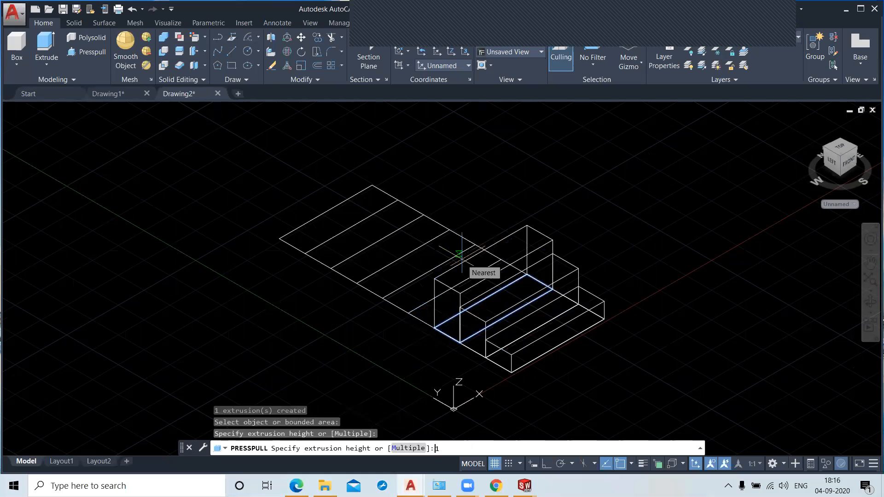
{"action": "type", "text": "8"}
{"action": "key", "text": "Return"}
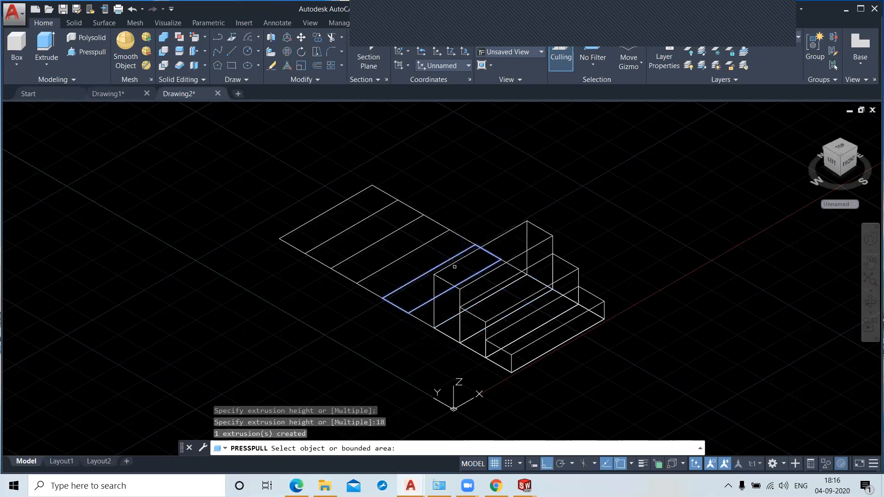
Presspull the fourth and fifth strips of the ladder outline to heights of 24 and 30.
{"action": "left_click", "coordinate": [422, 312]}
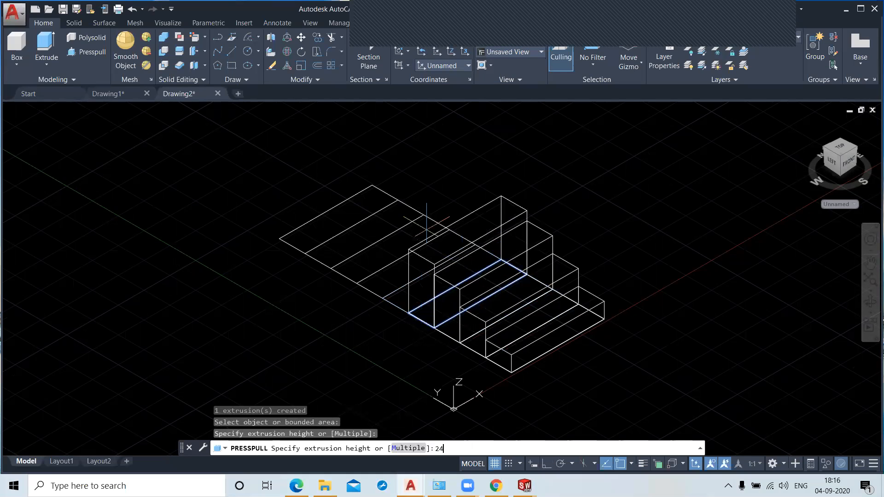
{"action": "type", "text": "24"}
{"action": "key", "text": "Return"}
{"action": "left_click", "coordinate": [395, 299]}
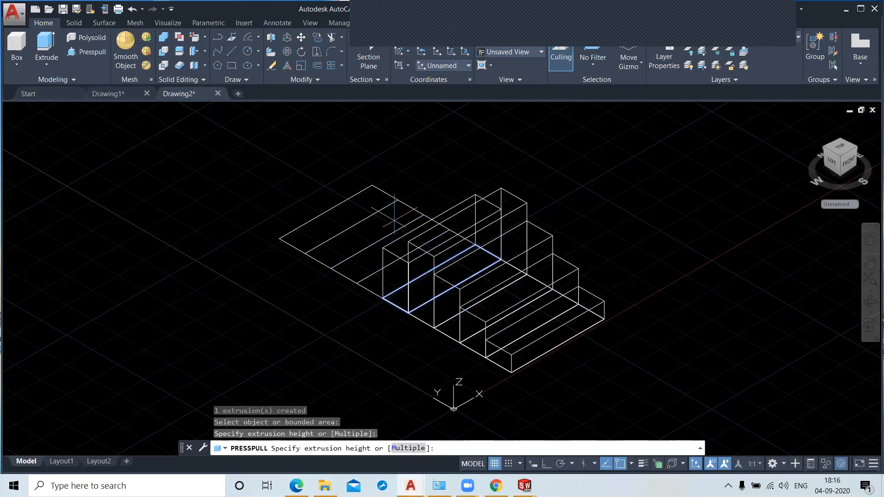
{"action": "type", "text": "36"}
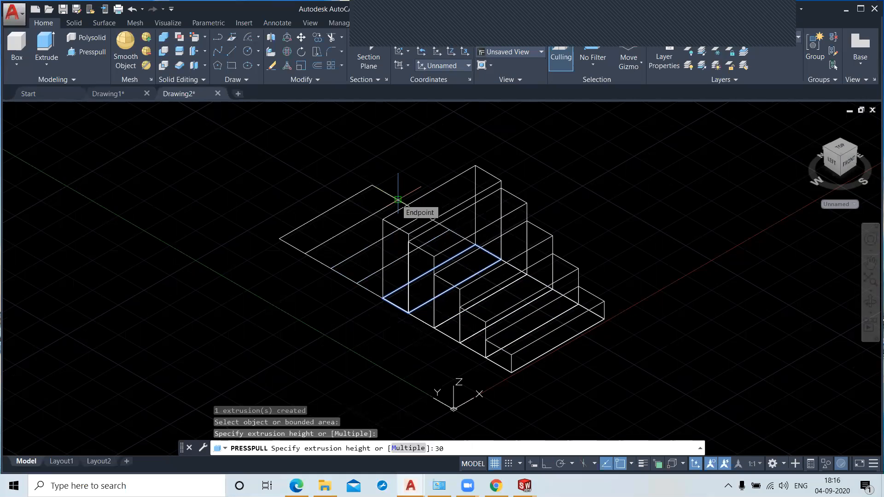
{"action": "key", "text": "Return"}
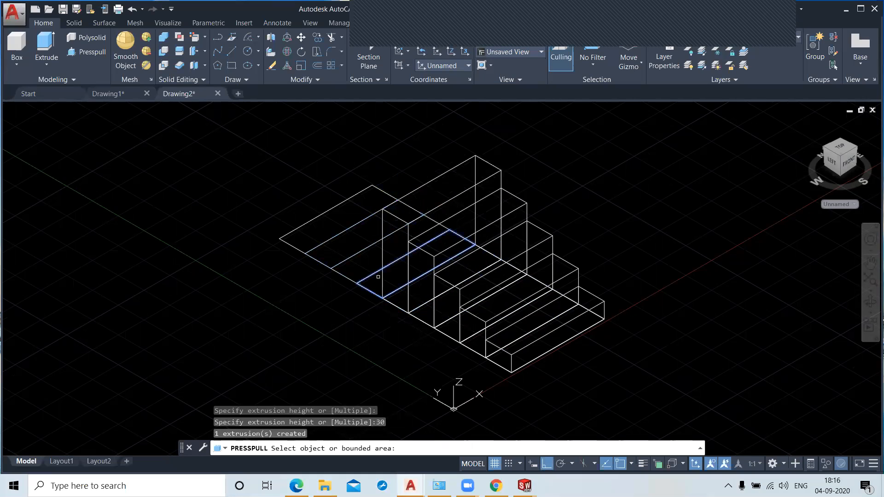
Presspull the sixth strip to a height of 36 and the seventh strip one equal riser higher.
{"action": "left_click", "coordinate": [414, 265]}
{"action": "type", "text": "3"}
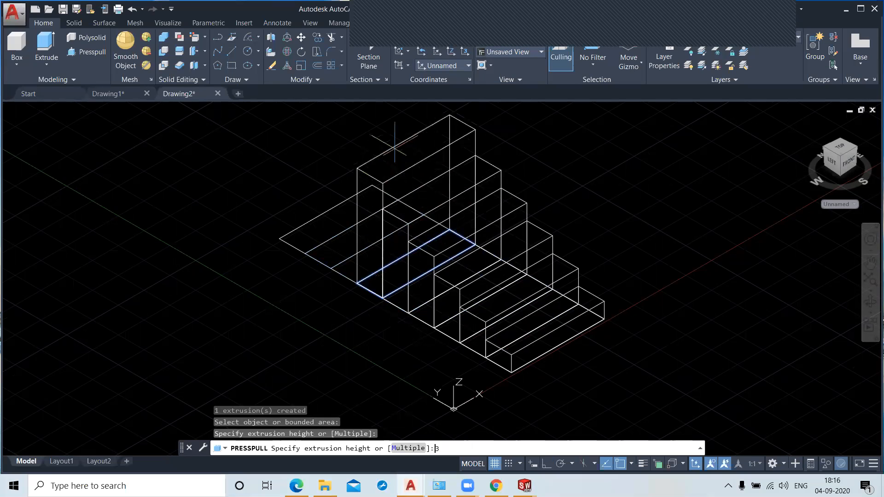
{"action": "type", "text": "6"}
{"action": "key", "text": "Return"}
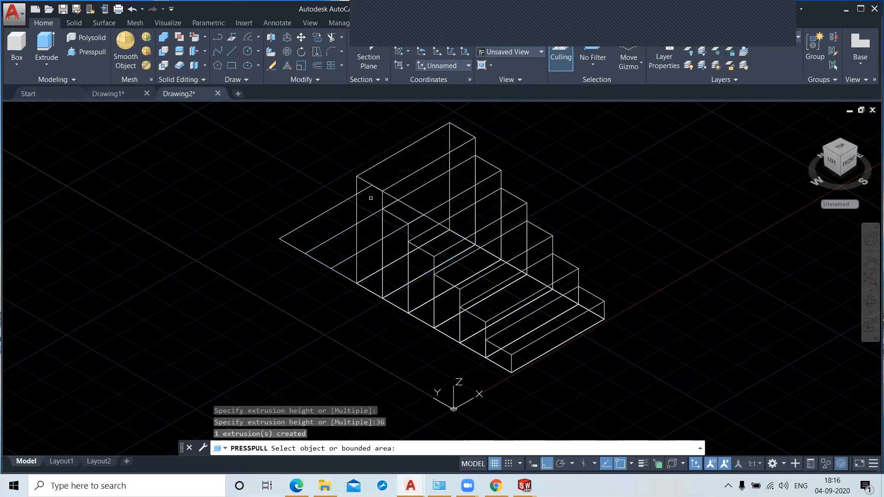
{"action": "left_click", "coordinate": [341, 266]}
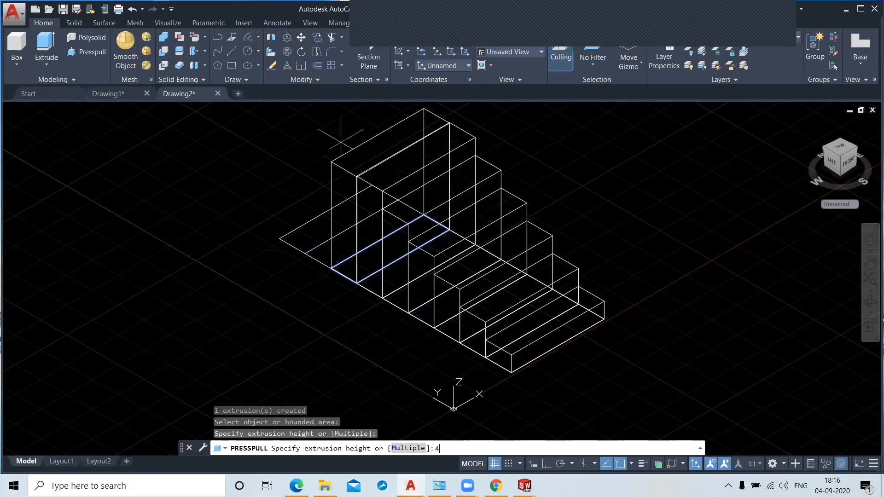
{"action": "type", "text": "4"}
{"action": "key", "text": "Return"}
Presspull the last two strips to heights of 48 and 54, and shade the stairs with the Conceptual visual style.
{"action": "left_click", "coordinate": [319, 227]}
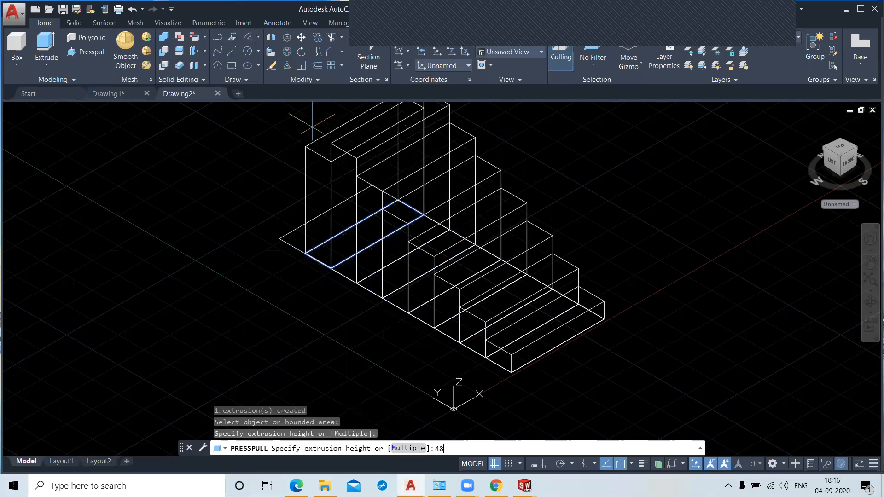
{"action": "type", "text": "48"}
{"action": "key", "text": "Return"}
{"action": "left_click", "coordinate": [302, 233]}
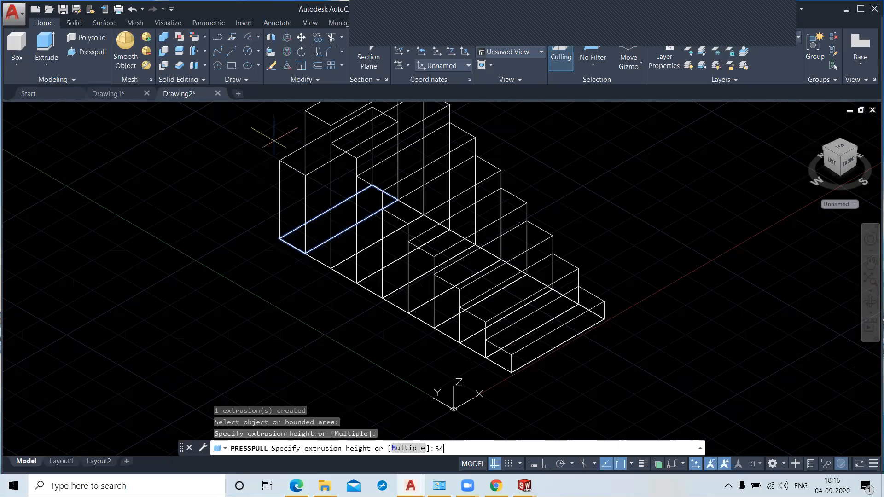
{"action": "type", "text": "54"}
{"action": "key", "text": "Return"}
{"action": "scroll", "coordinate": [268, 258], "scroll_direction": "down", "scroll_amount": 2}
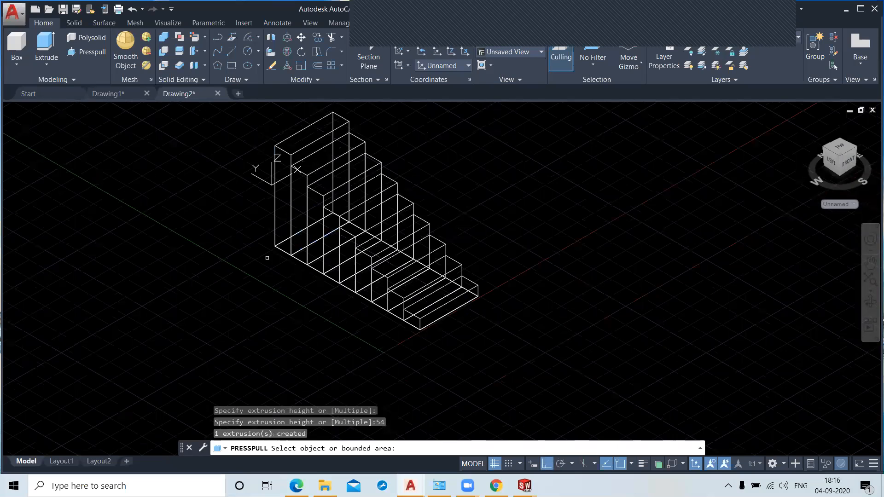
{"action": "key", "text": "Escape"}
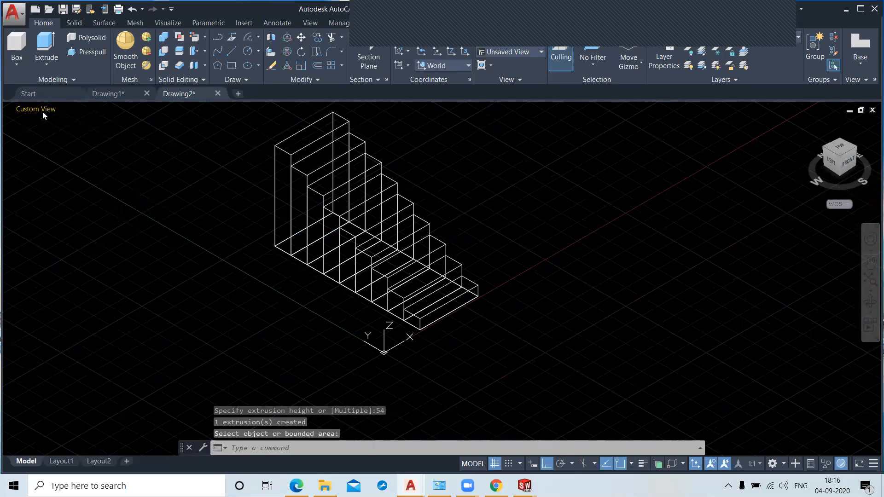
{"action": "left_click", "coordinate": [62, 109]}
{"action": "left_click", "coordinate": [94, 146]}
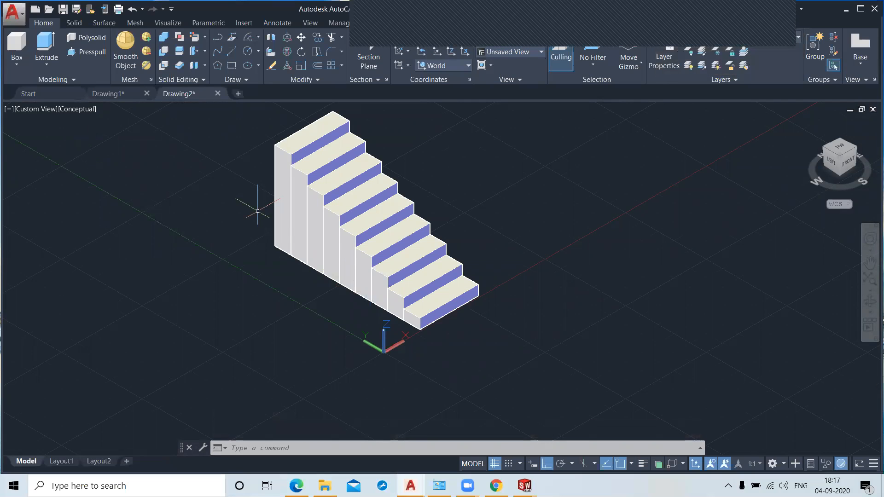
From below the stairs, presspull the underside of the second-lowest step by 6 and then by -12.
{"action": "left_click", "coordinate": [86, 51]}
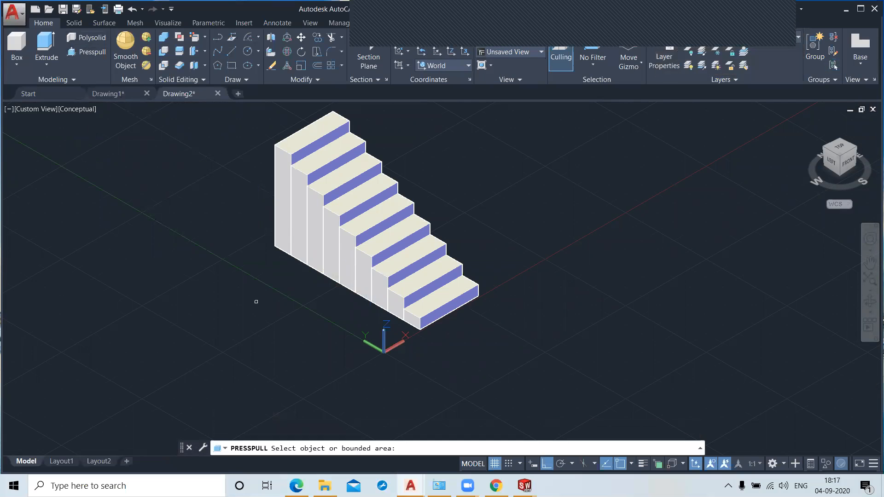
{"action": "middle_click_drag", "start_coordinate": [290, 355], "coordinate": [438, 296], "text": "shift"}
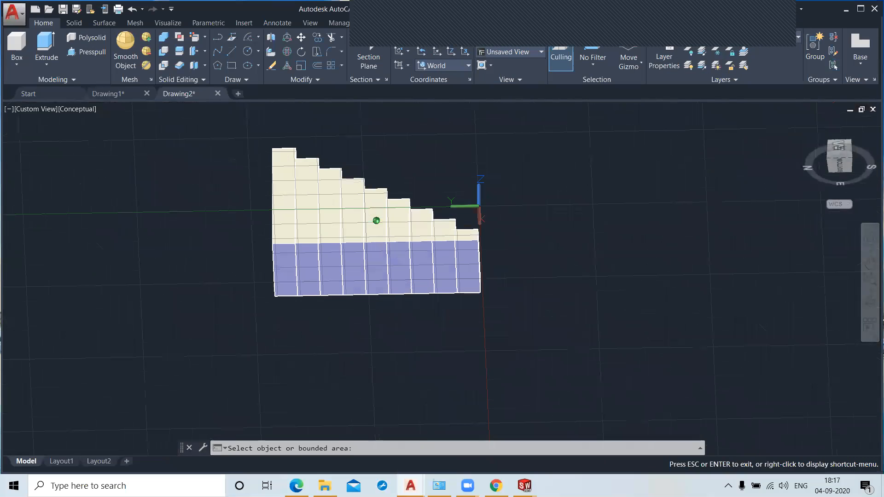
{"action": "left_click", "coordinate": [445, 266]}
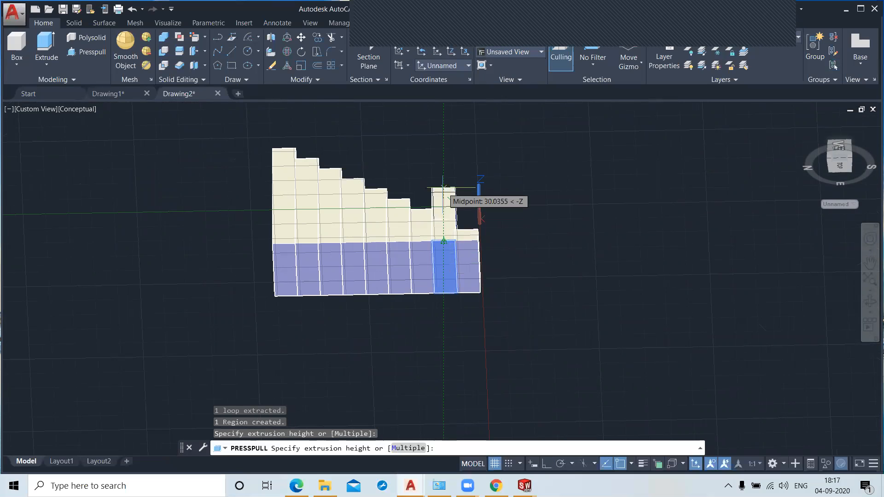
{"action": "key", "text": "Return"}
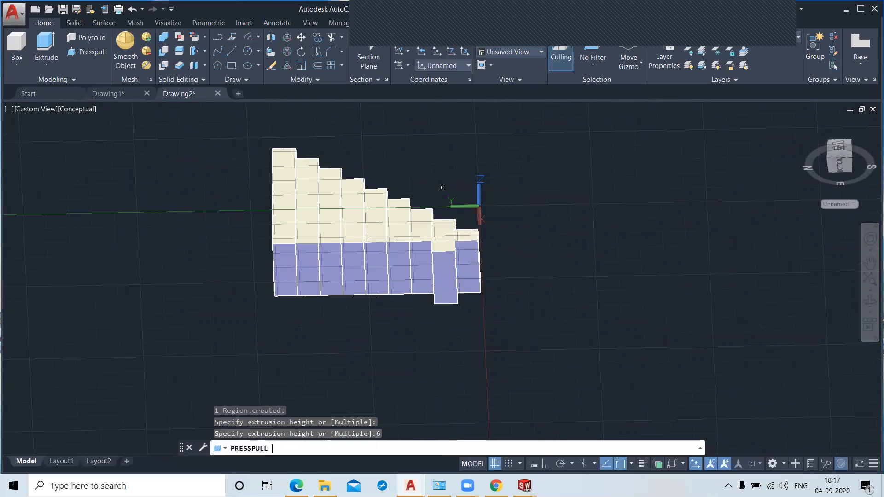
{"action": "left_click", "coordinate": [444, 278]}
{"action": "left_click", "coordinate": [457, 282]}
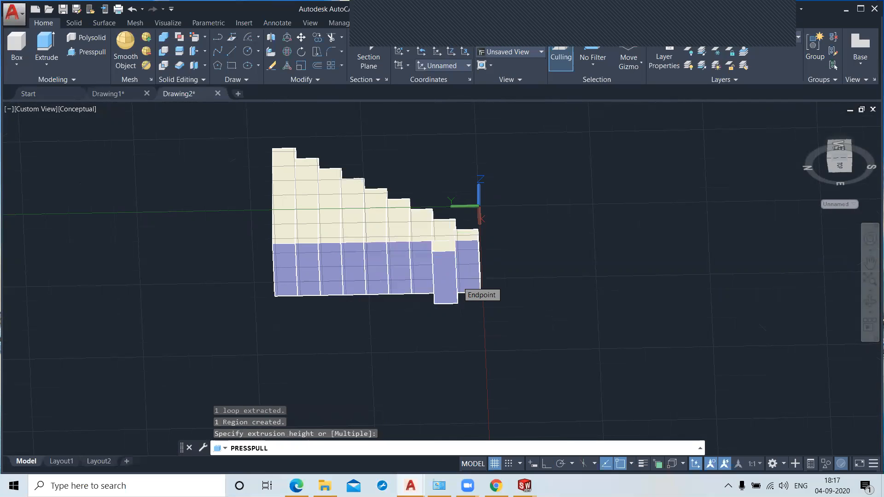
{"action": "left_click", "coordinate": [445, 272]}
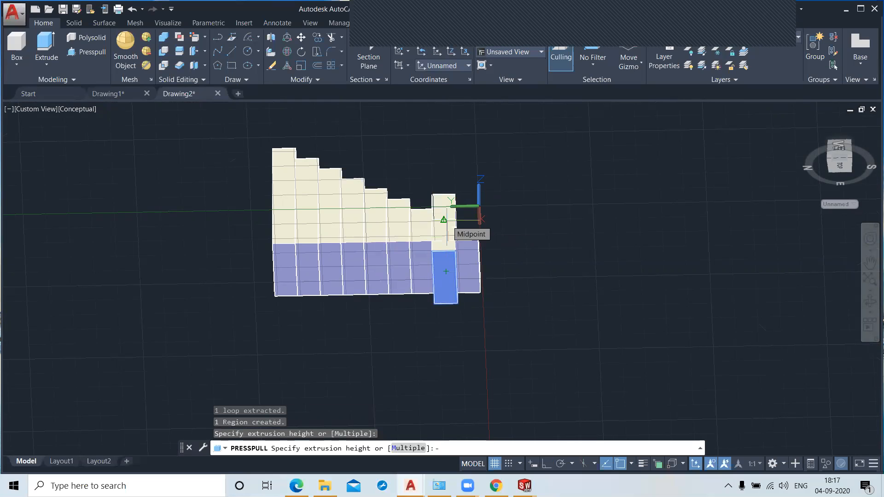
{"action": "type", "text": "-12"}
{"action": "key", "text": "Return"}
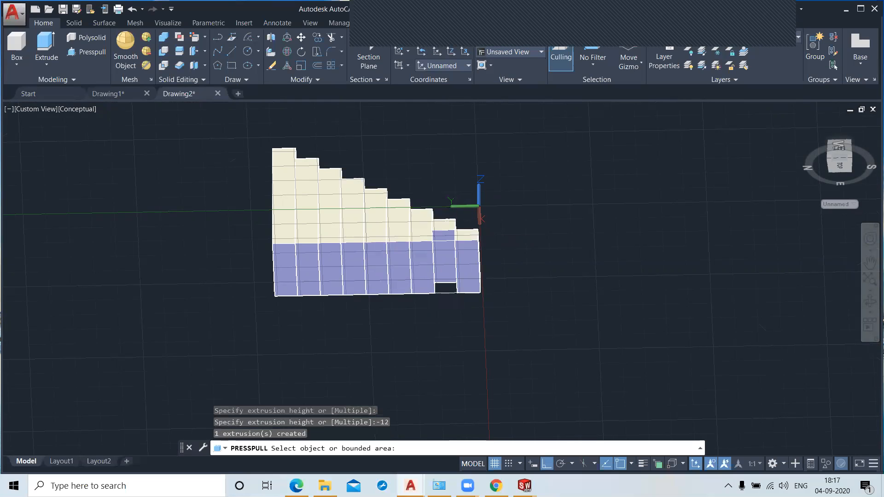
Presspull the undersides of the third and fourth steps by -12 and -18 to hollow out the staircase.
{"action": "key", "text": "F8"}
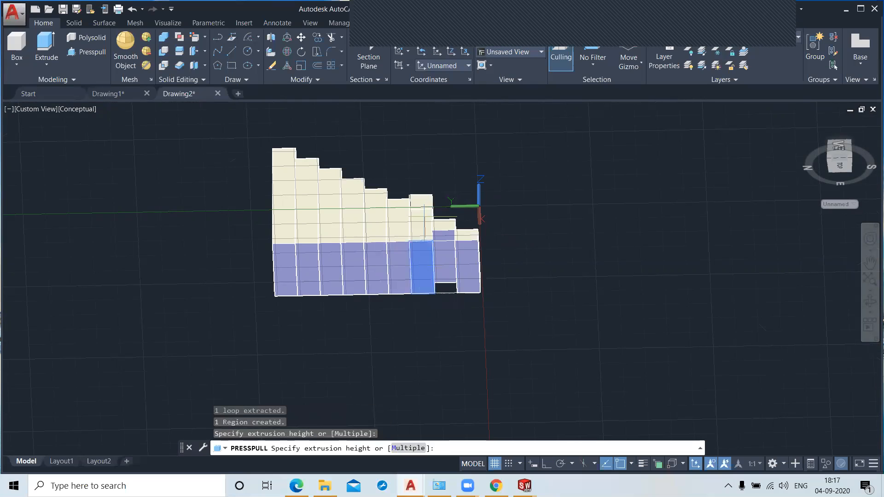
{"action": "type", "text": "12"}
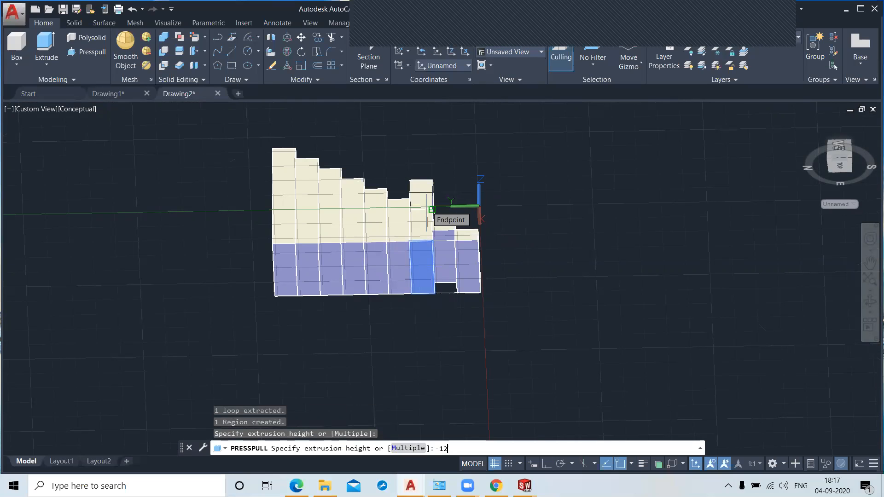
{"action": "key", "text": "Return"}
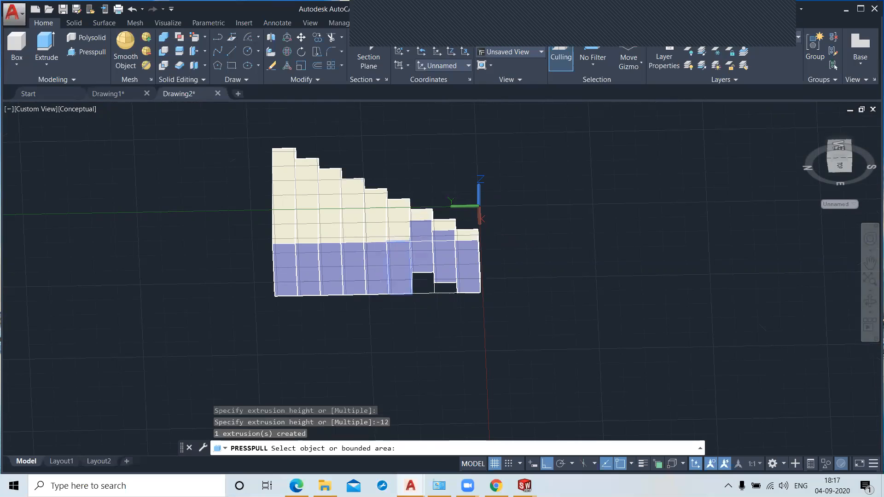
{"action": "left_click", "coordinate": [403, 258]}
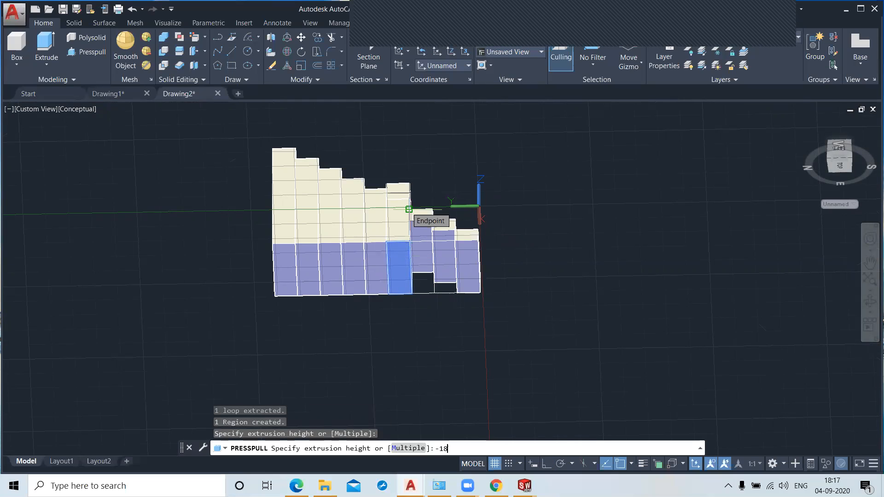
{"action": "type", "text": "-18"}
{"action": "key", "text": "Return"}
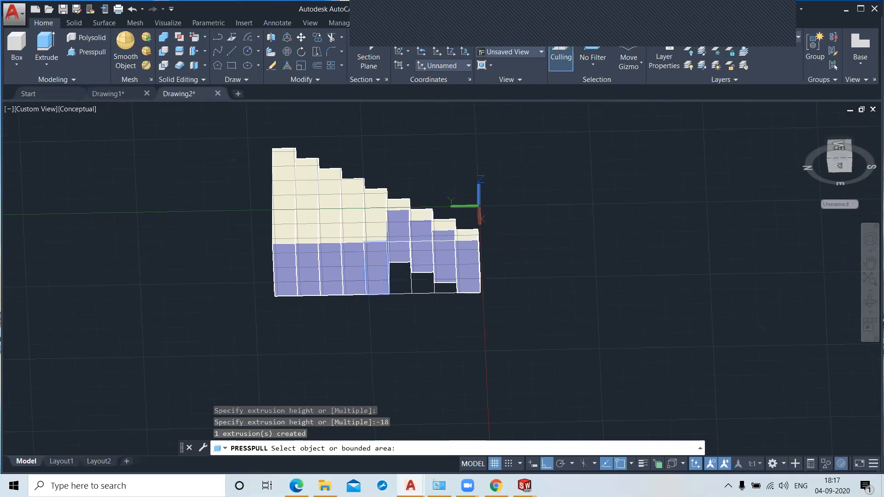
Presspull the underside of the fifth step by 24 and then by -48.
{"action": "left_click", "coordinate": [377, 267]}
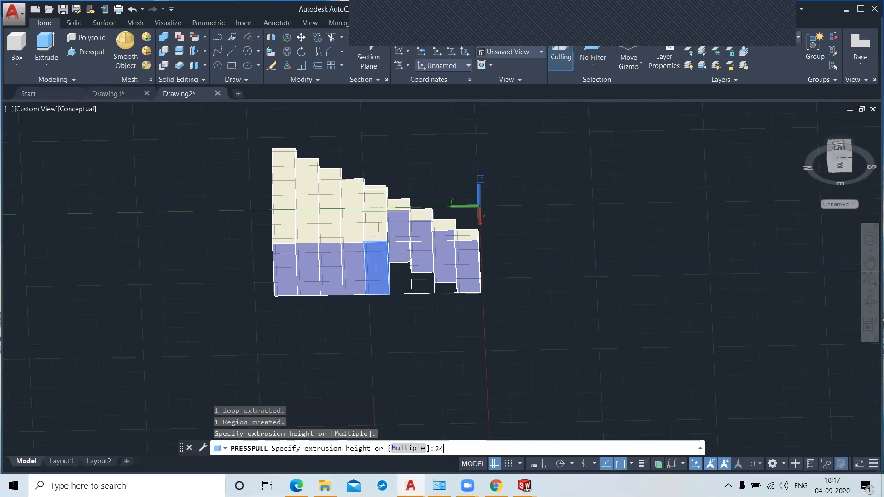
{"action": "key", "text": "Return"}
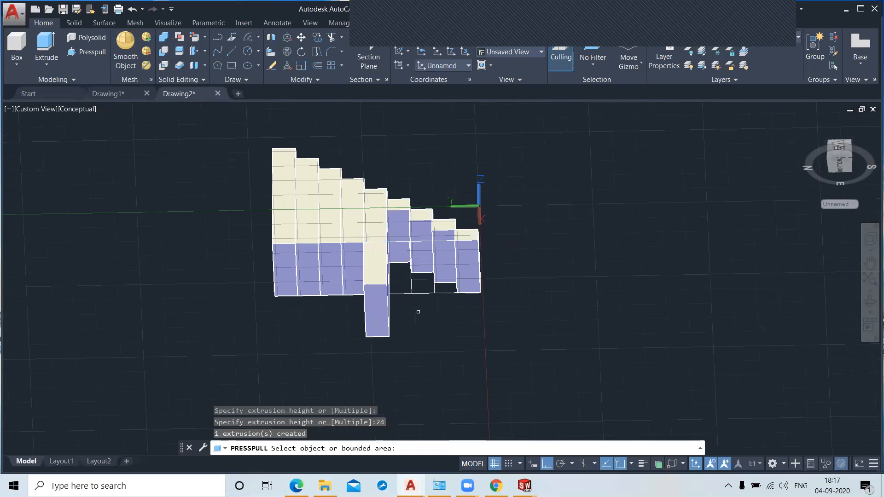
{"action": "key", "text": "ctrl+z"}
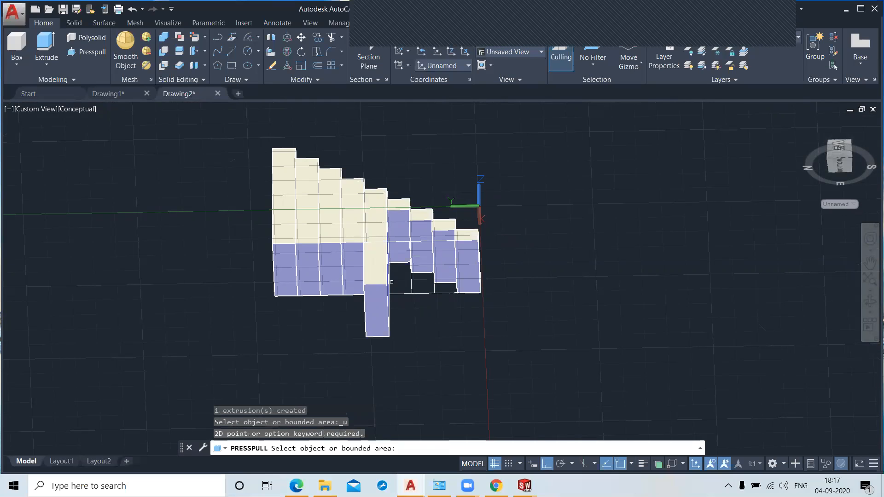
{"action": "key", "text": "ctrl+z"}
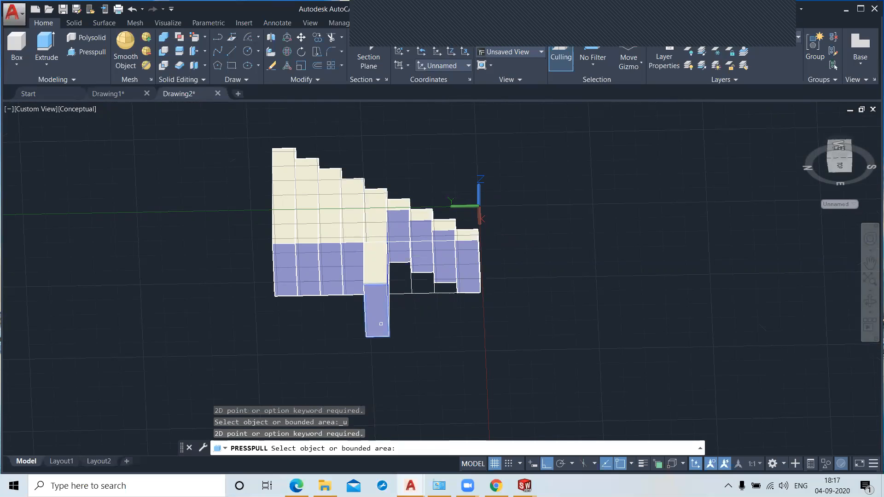
{"action": "left_click", "coordinate": [377, 304]}
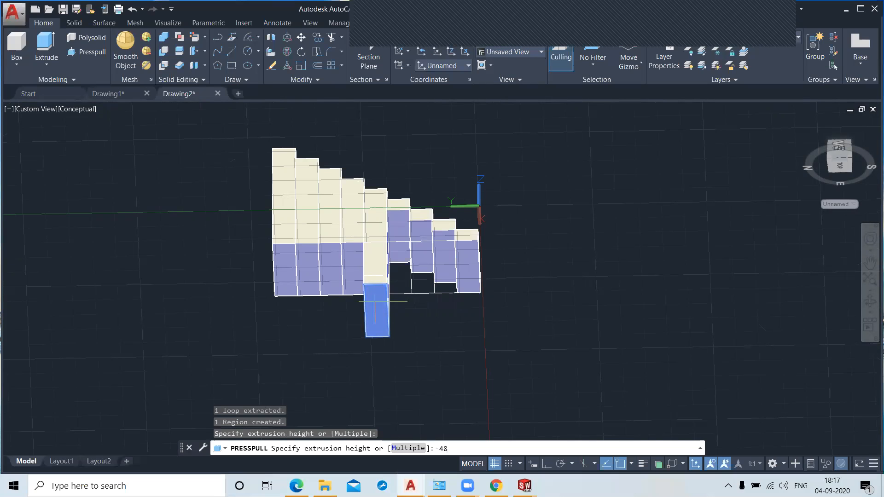
{"action": "type", "text": "-48"}
{"action": "key", "text": "Return"}
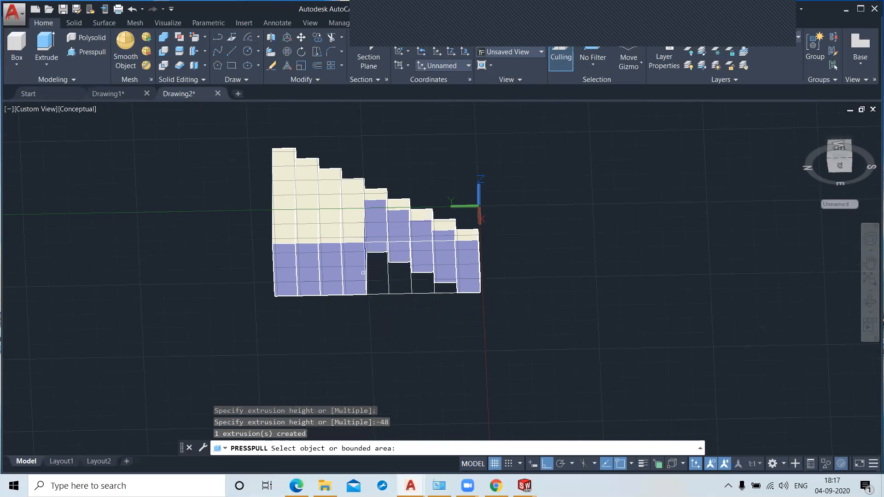
Presspull the underside of the sixth step by -30 and finish the command.
{"action": "left_click", "coordinate": [355, 269]}
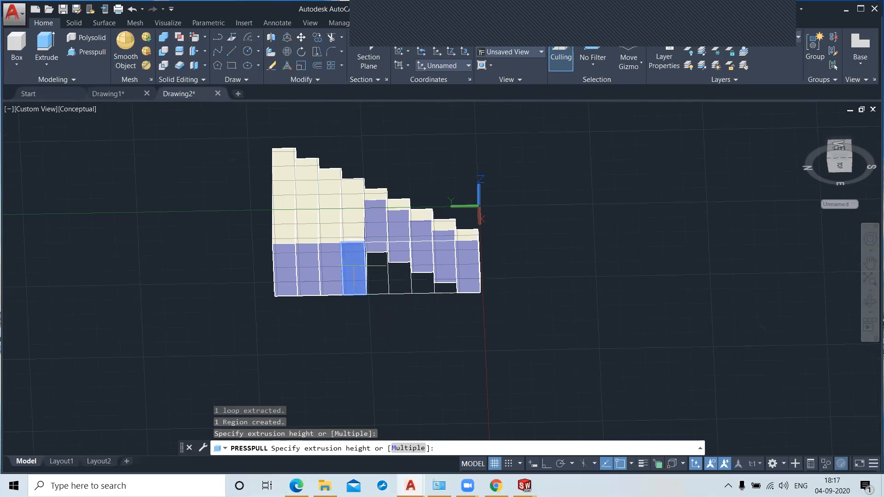
{"action": "type", "text": "-30"}
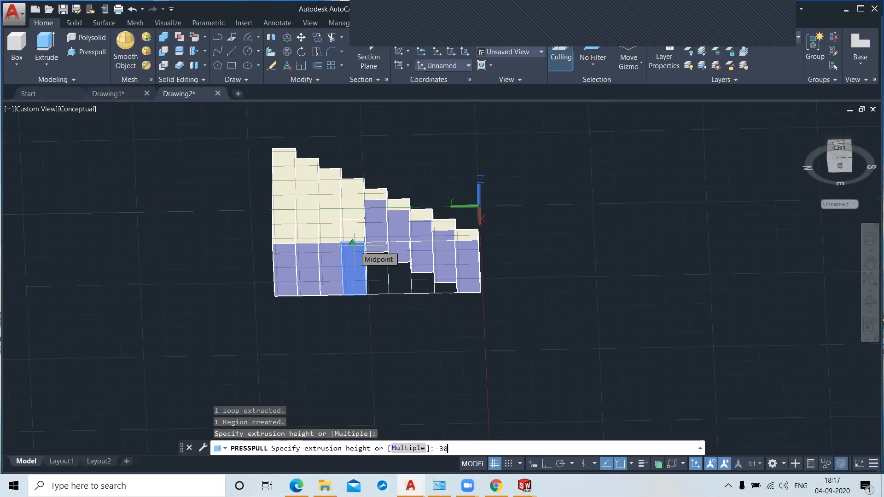
{"action": "key", "text": "Return"}
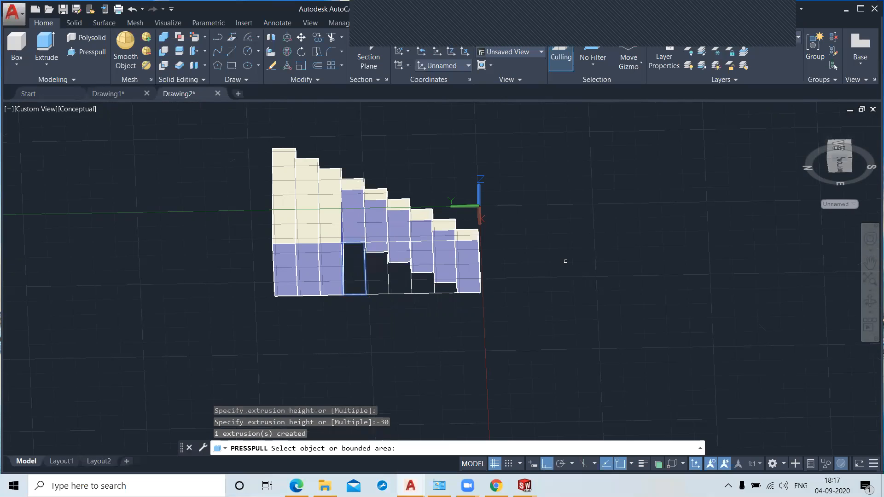
{"action": "middle_click_drag", "start_coordinate": [582, 247], "coordinate": [573, 341], "text": "shift"}
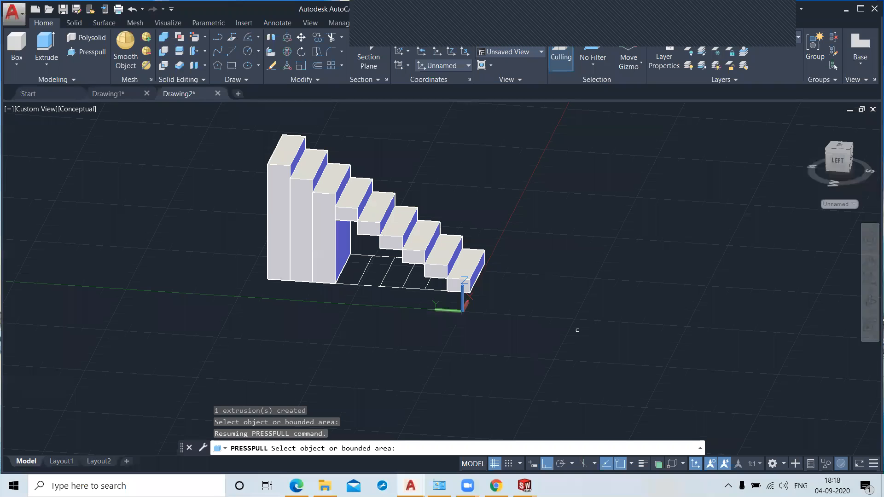
{"action": "key", "text": "Return"}
Create a box 120 long, 36 wide and 6 high in the empty space beside the staircase.
{"action": "scroll", "coordinate": [566, 255], "scroll_direction": "down", "scroll_amount": 2}
{"action": "middle_click_drag", "start_coordinate": [566, 255], "coordinate": [408, 292]}
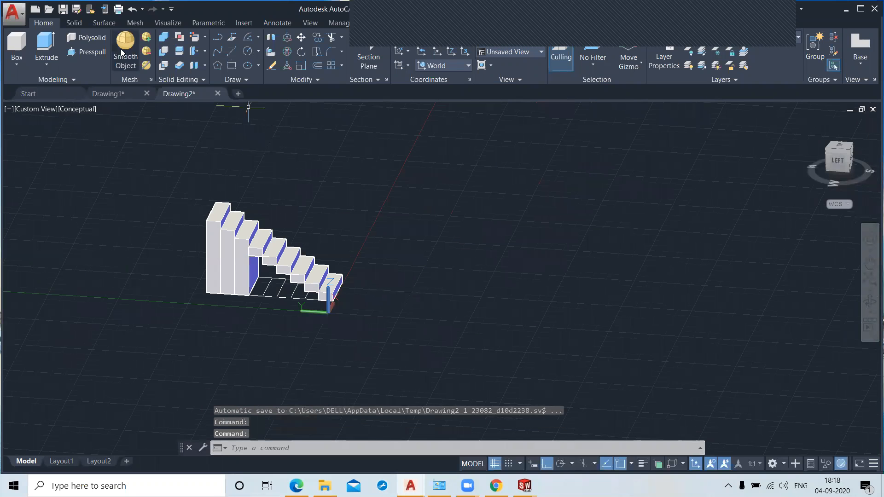
{"action": "left_click", "coordinate": [17, 65]}
{"action": "left_click", "coordinate": [21, 99]}
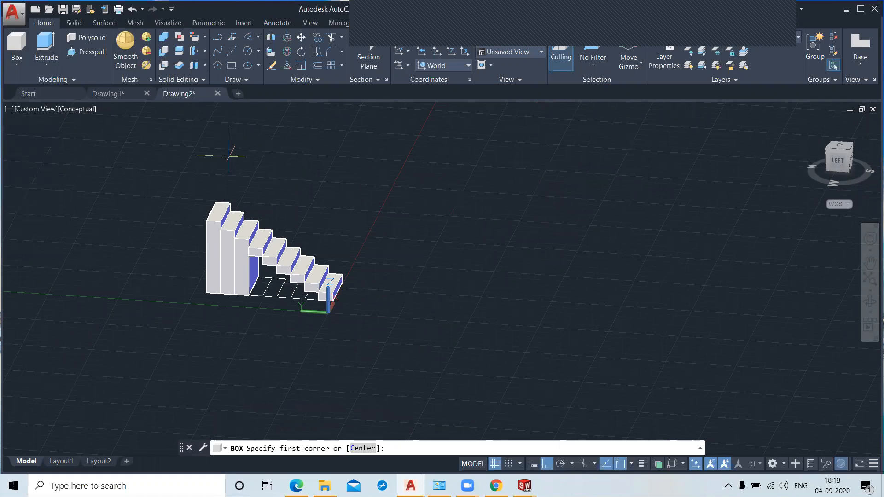
{"action": "left_click", "coordinate": [809, 123]}
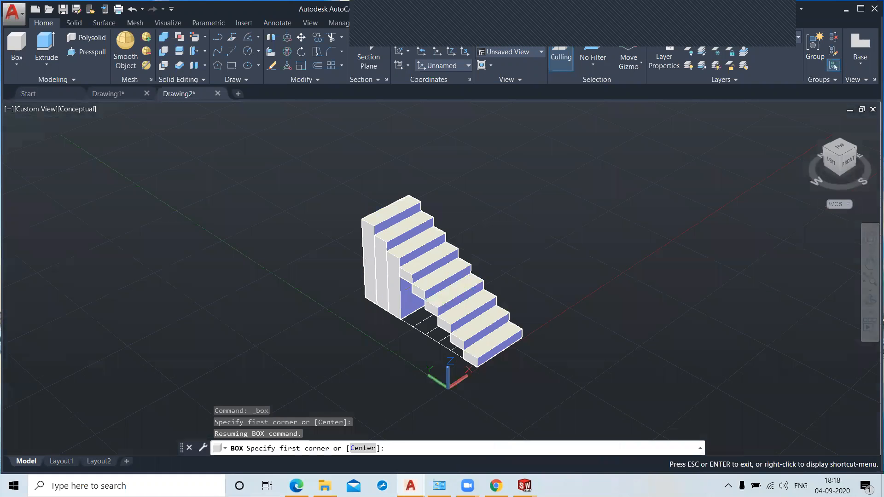
{"action": "middle_click_drag", "start_coordinate": [466, 276], "coordinate": [255, 304]}
{"action": "left_click", "coordinate": [437, 182]}
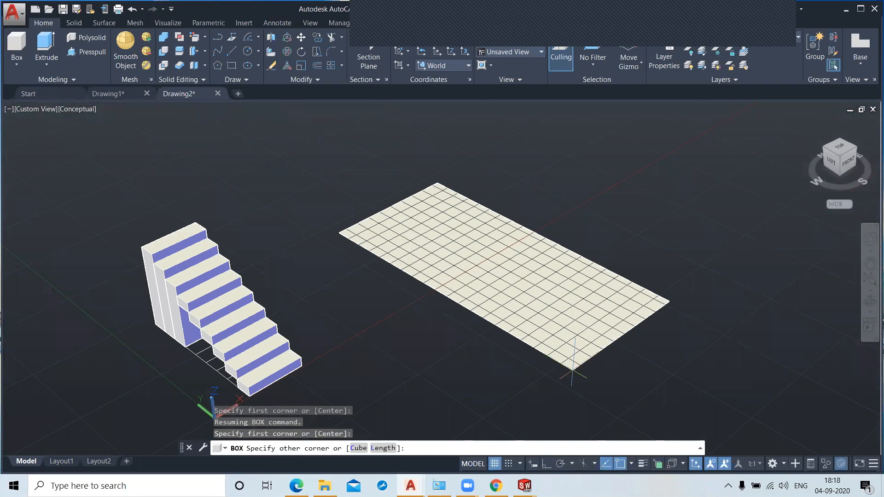
{"action": "type", "text": "l"}
{"action": "key", "text": "Return"}
{"action": "key", "text": "F8"}
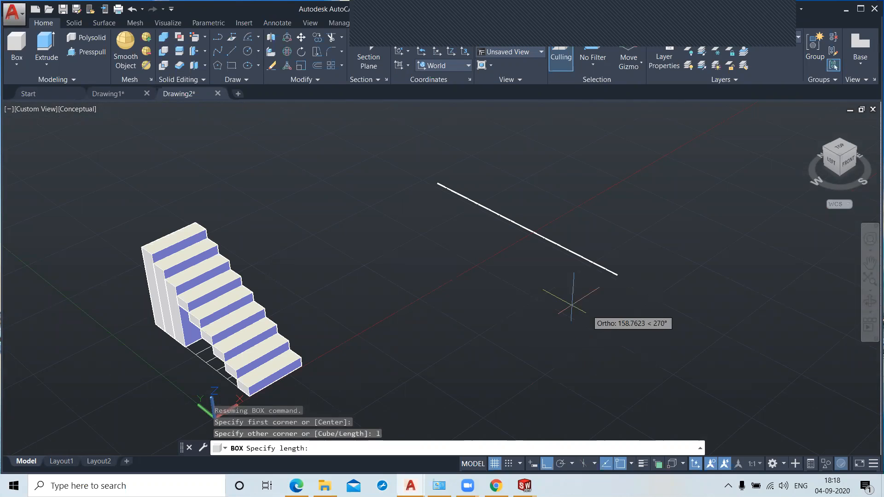
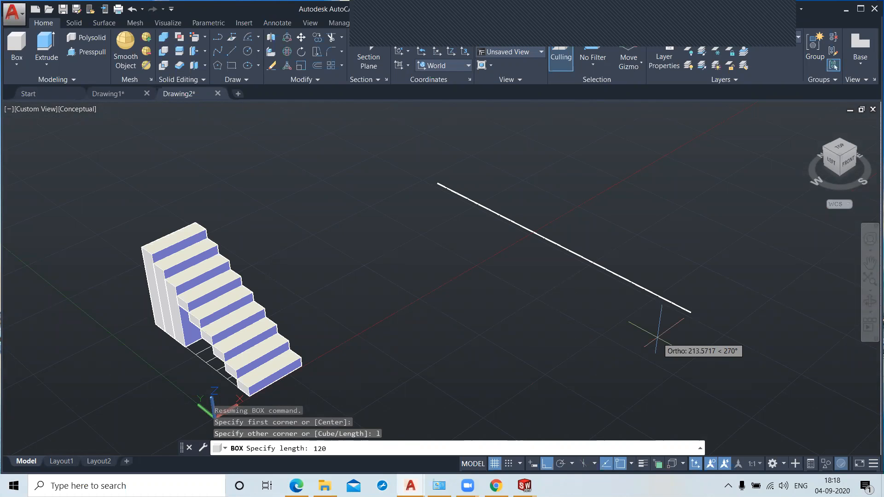
{"action": "key", "text": "Return"}
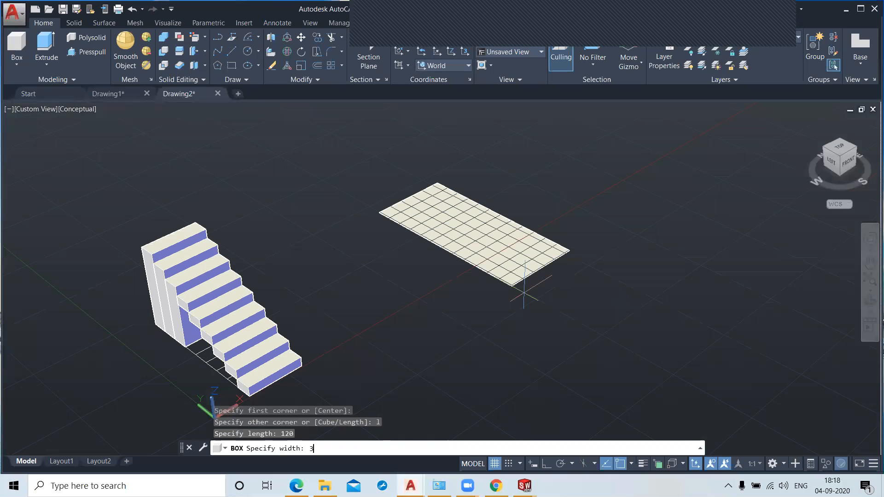
{"action": "key", "text": "Return"}
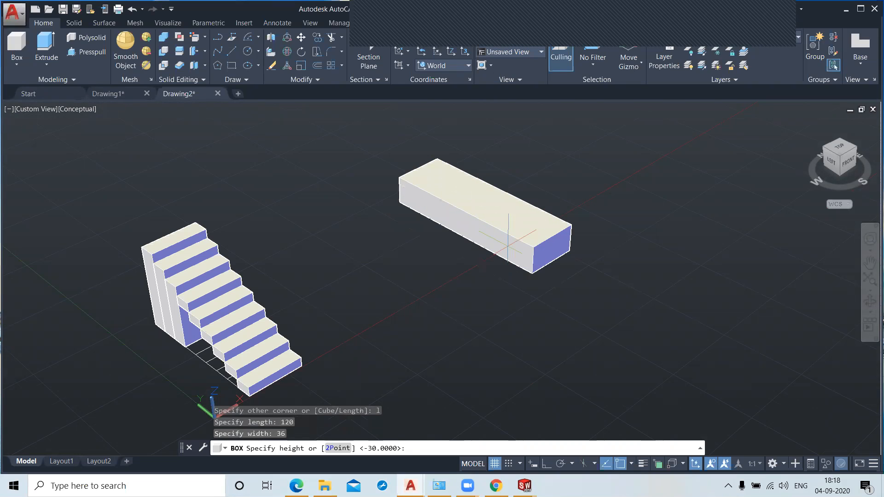
{"action": "type", "text": "6"}
{"action": "key", "text": "Return"}
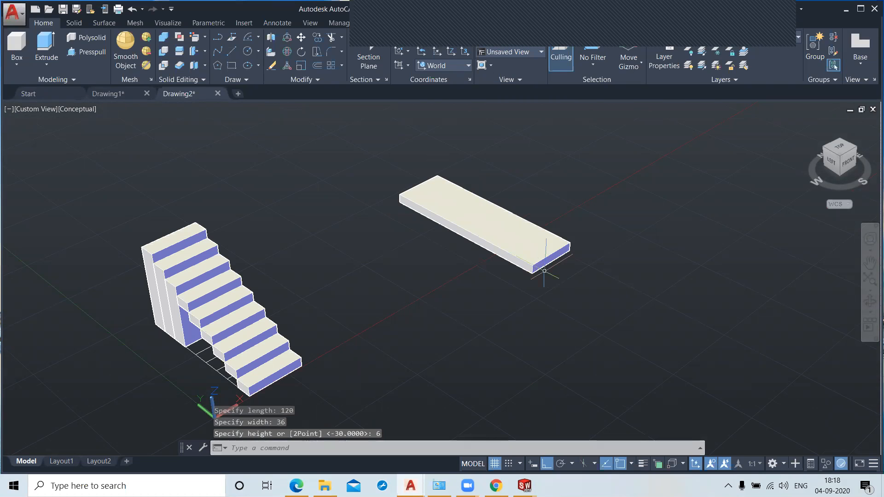
Copy the top edge of the slab's near short end 10 units inward along the slab's length.
{"action": "middle_click_drag", "start_coordinate": [527, 276], "coordinate": [443, 330]}
{"action": "scroll", "coordinate": [443, 329], "scroll_direction": "up", "scroll_amount": 1}
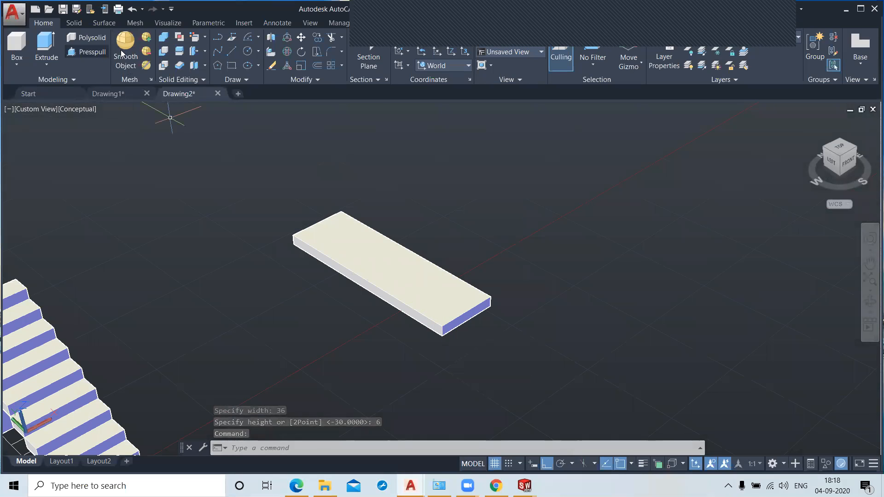
{"action": "left_click", "coordinate": [205, 37]}
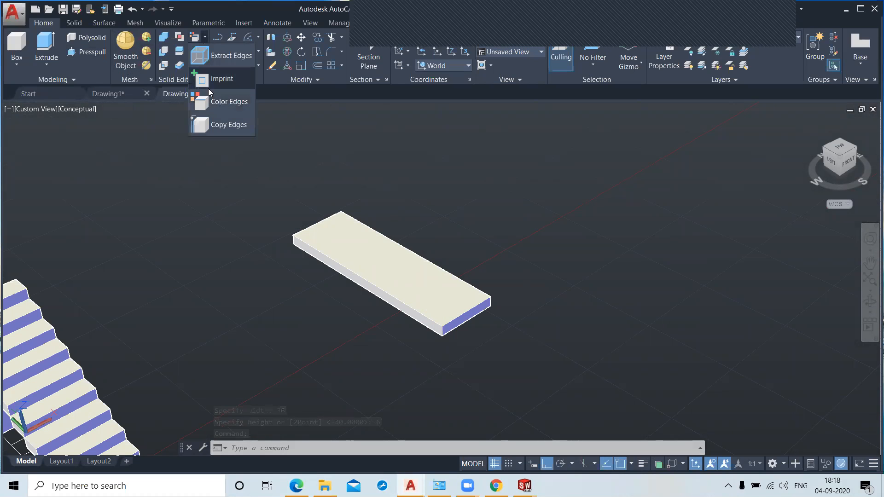
{"action": "left_click", "coordinate": [220, 127]}
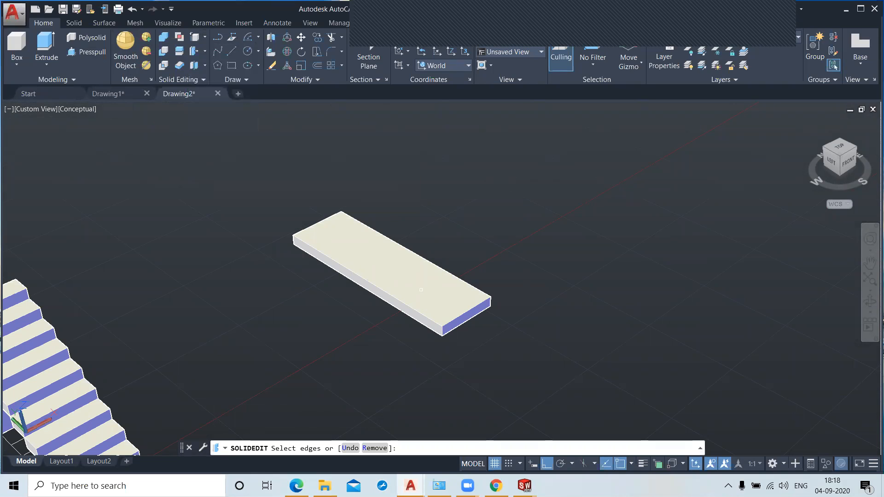
{"action": "scroll", "coordinate": [421, 290], "scroll_direction": "up", "scroll_amount": 1}
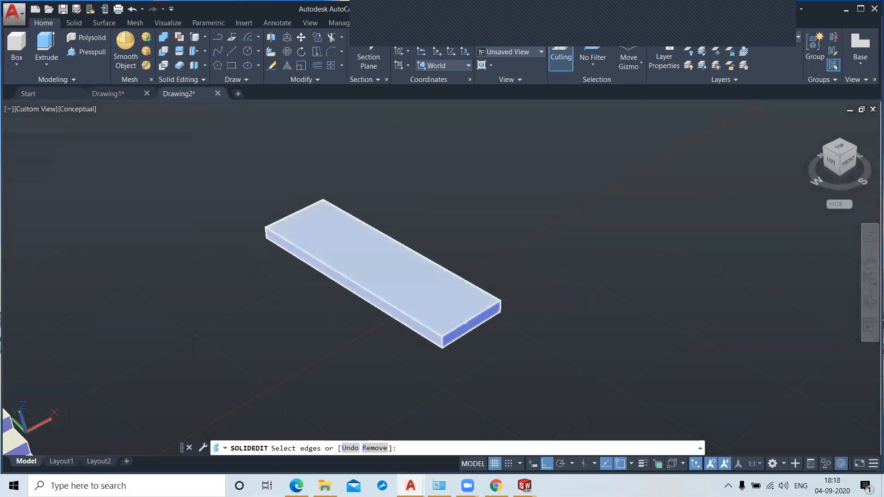
{"action": "left_click", "coordinate": [463, 320]}
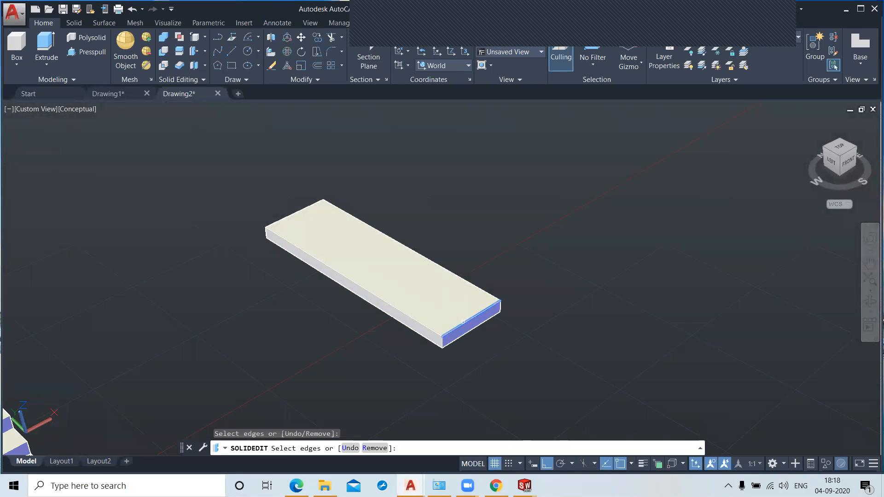
{"action": "key", "text": "Return"}
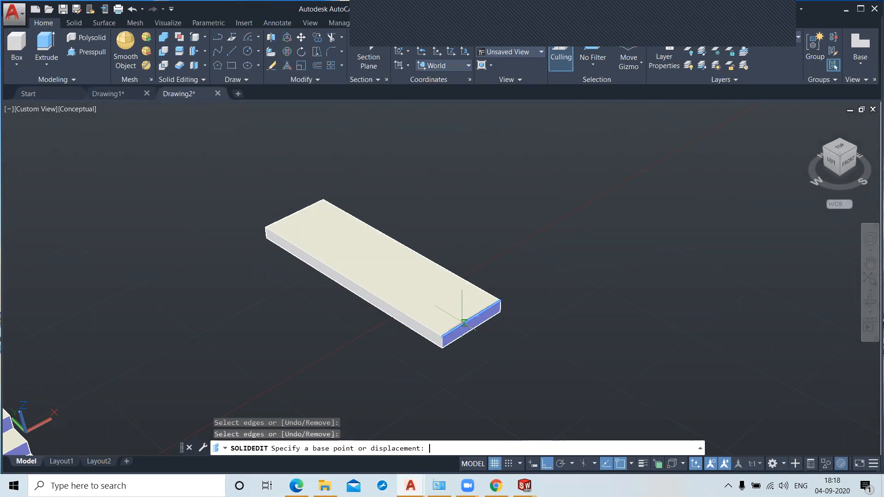
{"action": "left_click", "coordinate": [441, 337]}
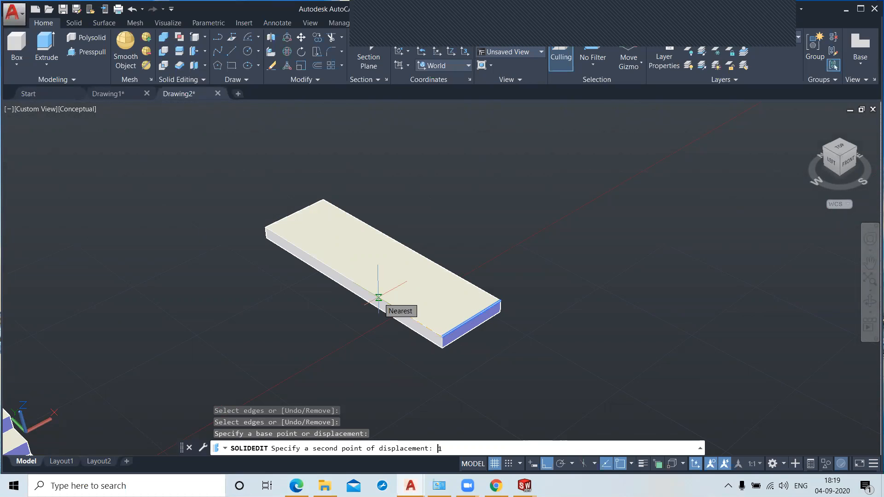
{"action": "key", "text": "Return"}
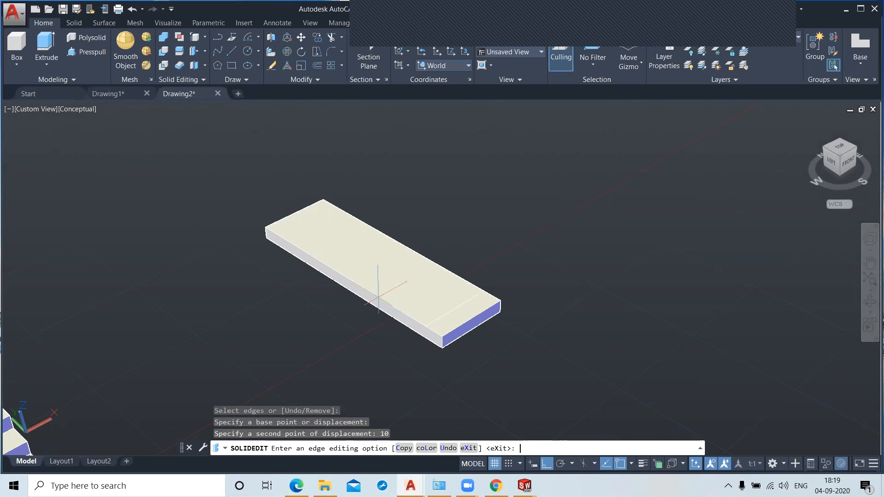
{"action": "key", "text": "Return"}
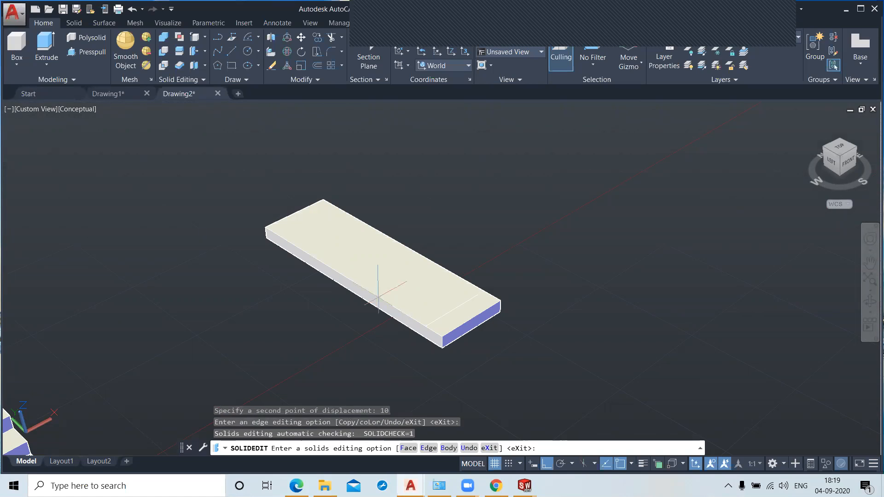
{"action": "key", "text": "Return"}
{"action": "left_click", "coordinate": [379, 297]}
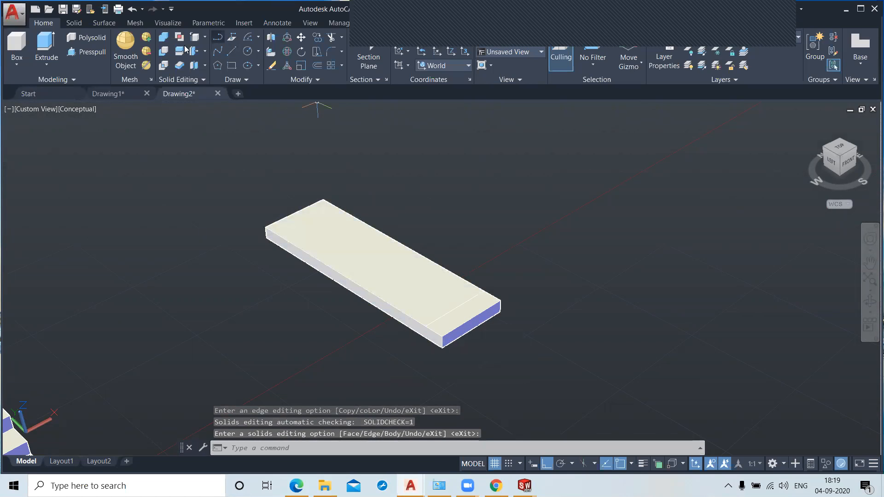
Copy the same top end edge 20 units inward along the slab and leave solid editing.
{"action": "left_click", "coordinate": [194, 39]}
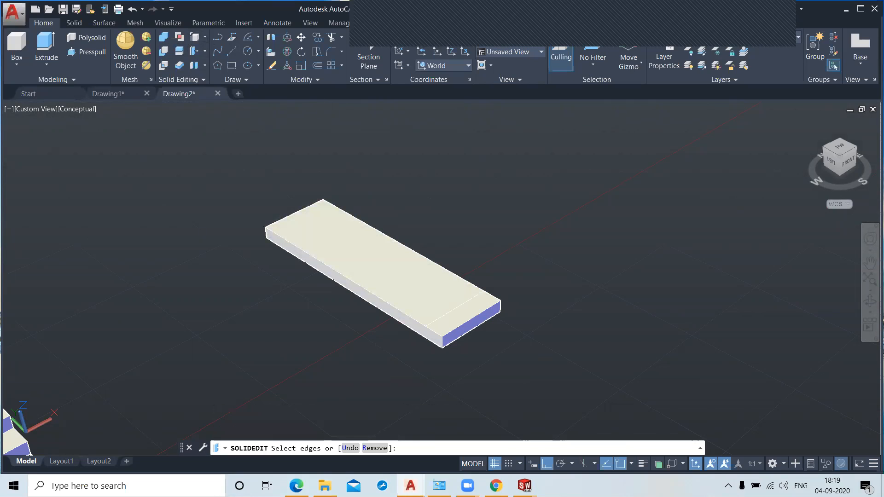
{"action": "left_click", "coordinate": [454, 329]}
{"action": "key", "text": "Return"}
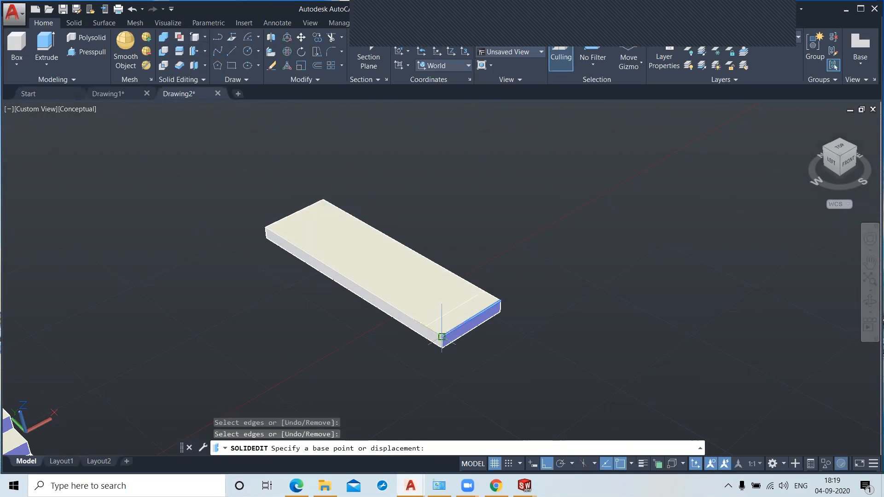
{"action": "left_click", "coordinate": [442, 334]}
{"action": "type", "text": "2"}
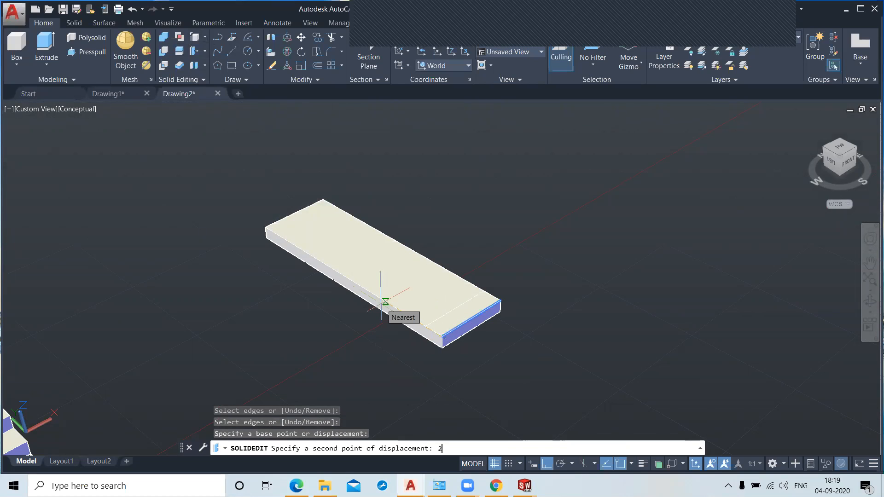
{"action": "type", "text": "0"}
{"action": "key", "text": "Return"}
{"action": "key", "text": "Return"}
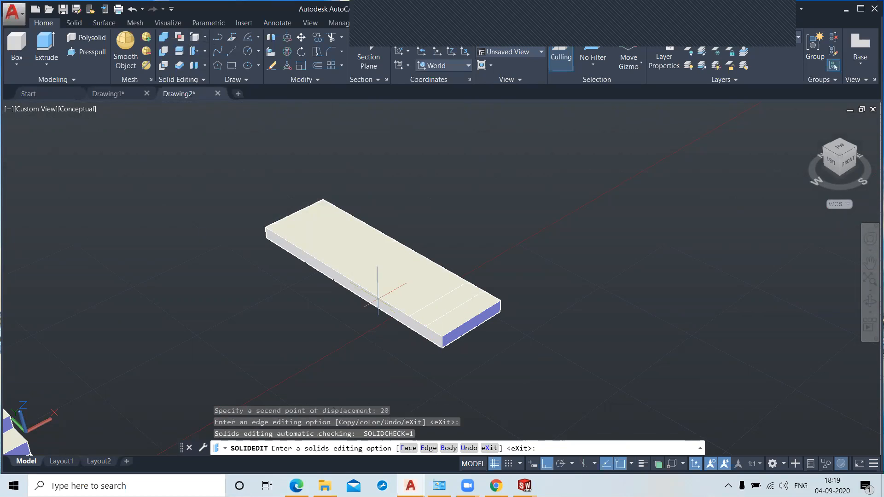
{"action": "key", "text": "Return"}
{"action": "key", "text": "Return"}
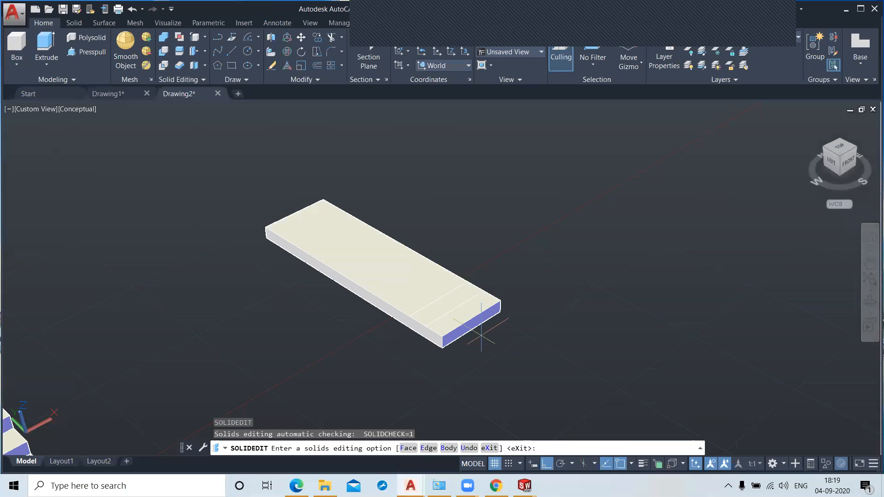
{"action": "key", "text": "Escape"}
{"action": "key", "text": "Escape"}
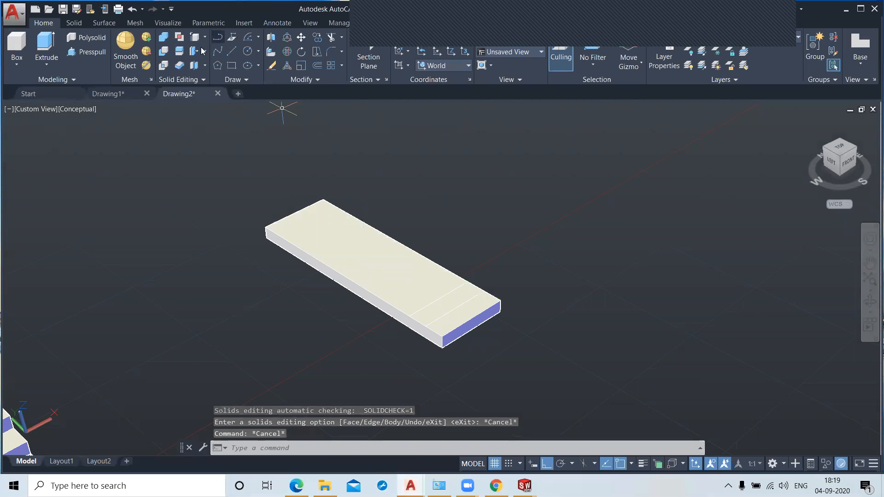
Copy the slab's top end edge once more, 30 units inward along its length.
{"action": "left_click", "coordinate": [193, 50]}
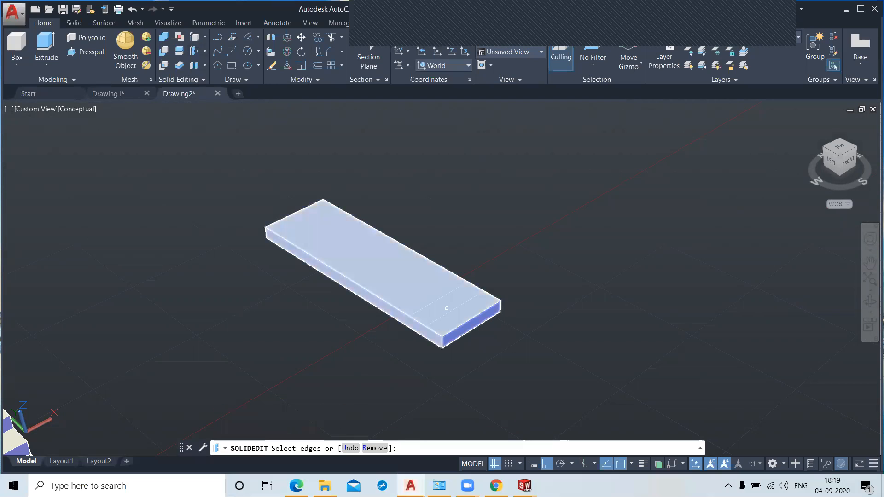
{"action": "left_click", "coordinate": [458, 324]}
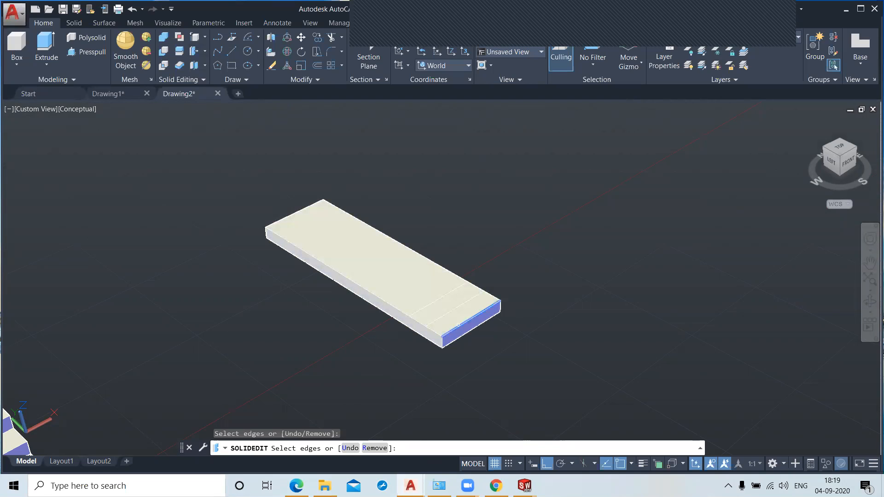
{"action": "key", "text": "Return"}
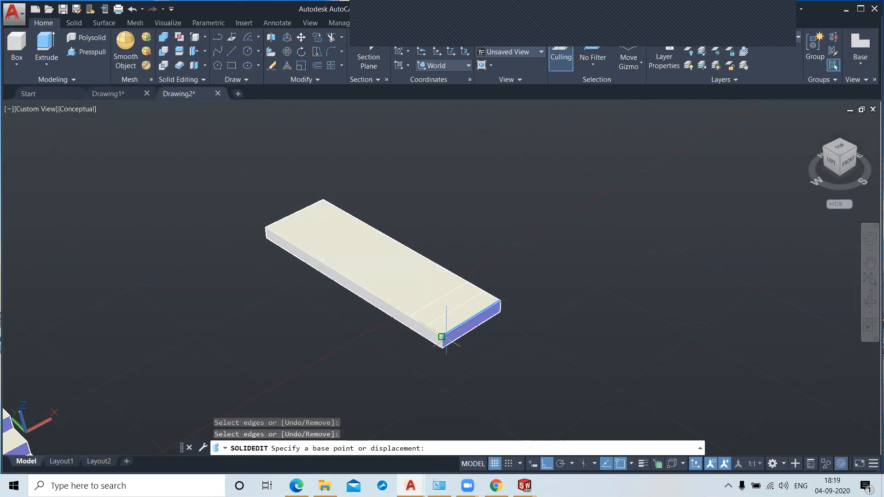
{"action": "left_click", "coordinate": [442, 337]}
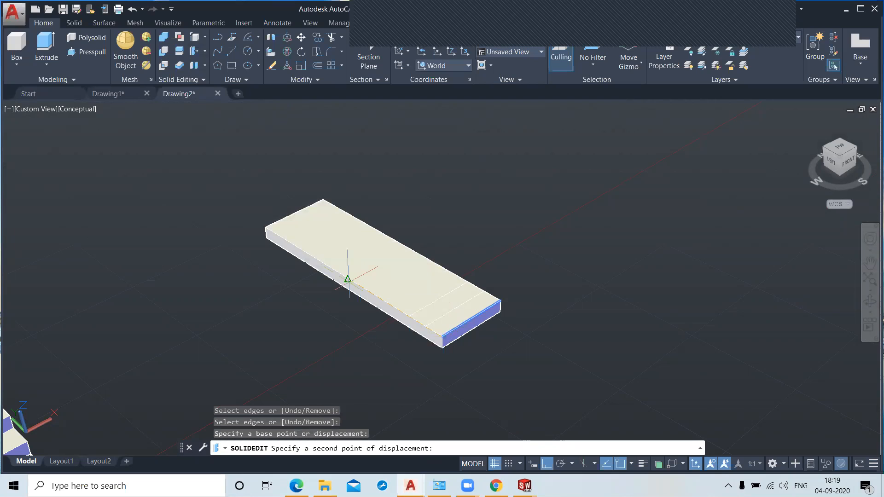
{"action": "type", "text": "30"}
{"action": "key", "text": "Return"}
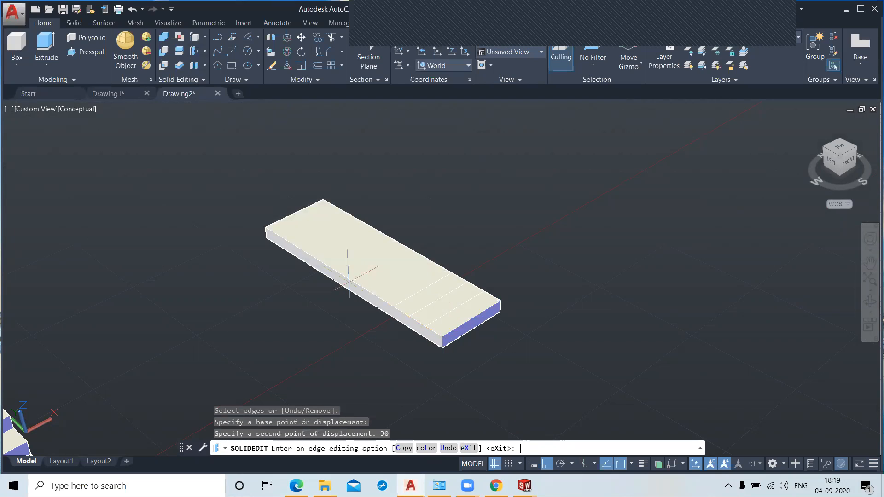
{"action": "key", "text": "Return"}
{"action": "key", "text": "Return"}
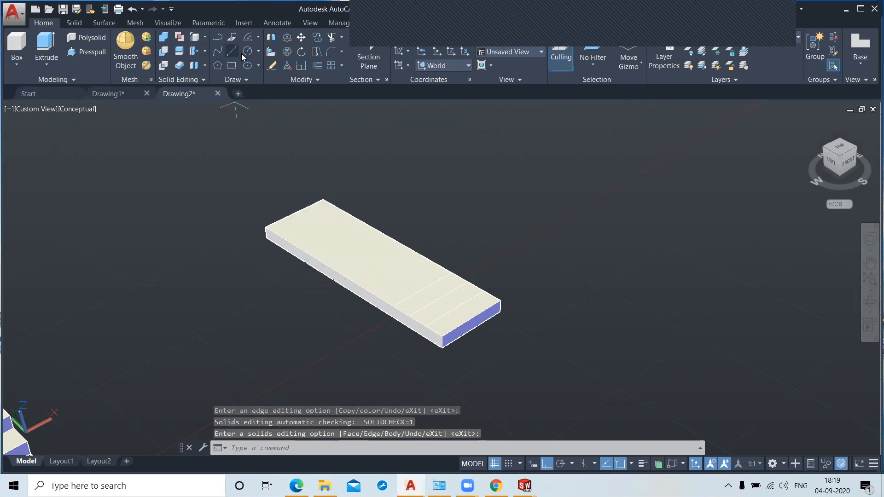
Copy the top edge of the slab's near short end 40 units inward along the slab's length.
{"action": "left_click", "coordinate": [194, 53]}
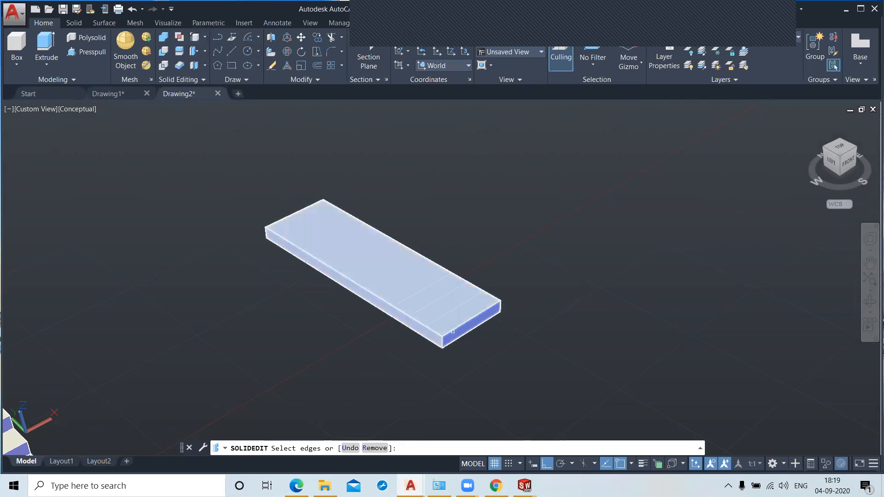
{"action": "left_click", "coordinate": [453, 331]}
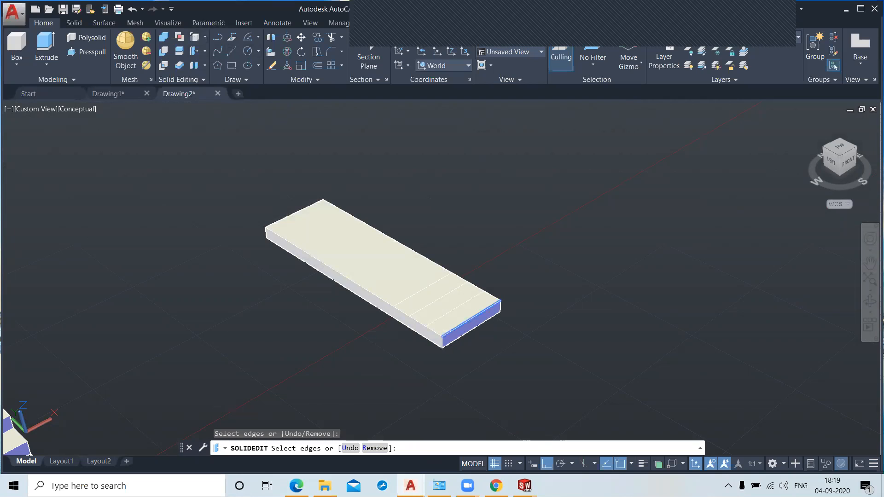
{"action": "key", "text": "Return"}
{"action": "left_click", "coordinate": [384, 308]}
{"action": "type", "text": "40"}
{"action": "key", "text": "Return"}
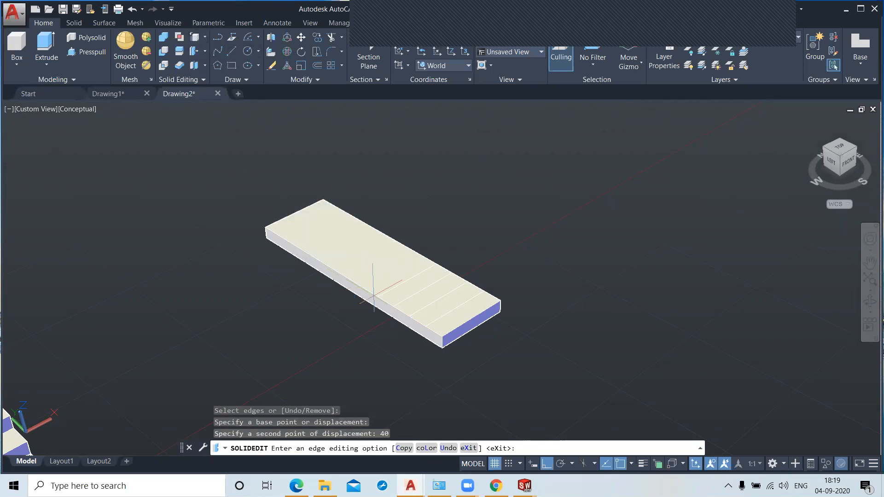
Copy the same top end edge 50 units inward along the slab's length.
{"action": "left_click", "coordinate": [404, 448]}
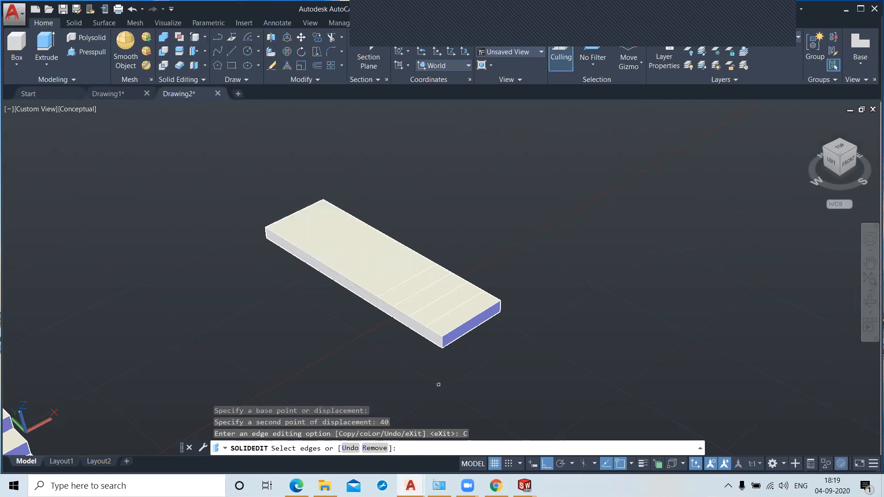
{"action": "left_click", "coordinate": [461, 325]}
{"action": "key", "text": "Return"}
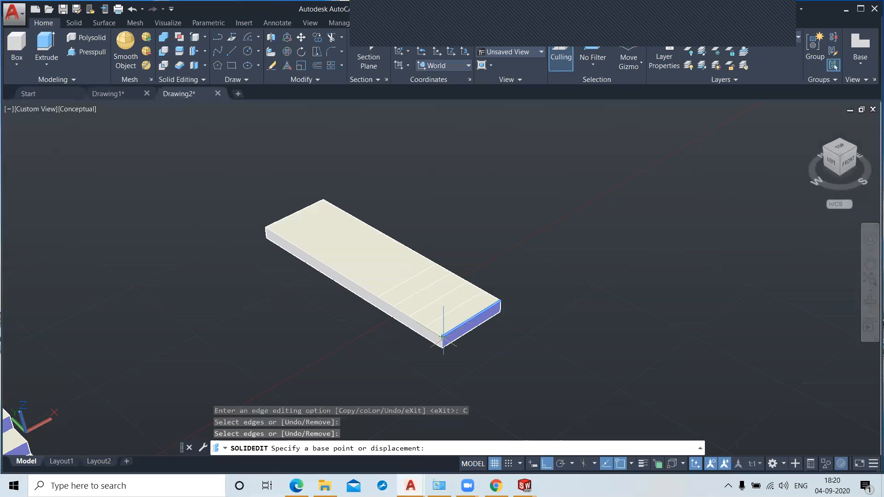
{"action": "left_click", "coordinate": [441, 337]}
{"action": "type", "text": "50"}
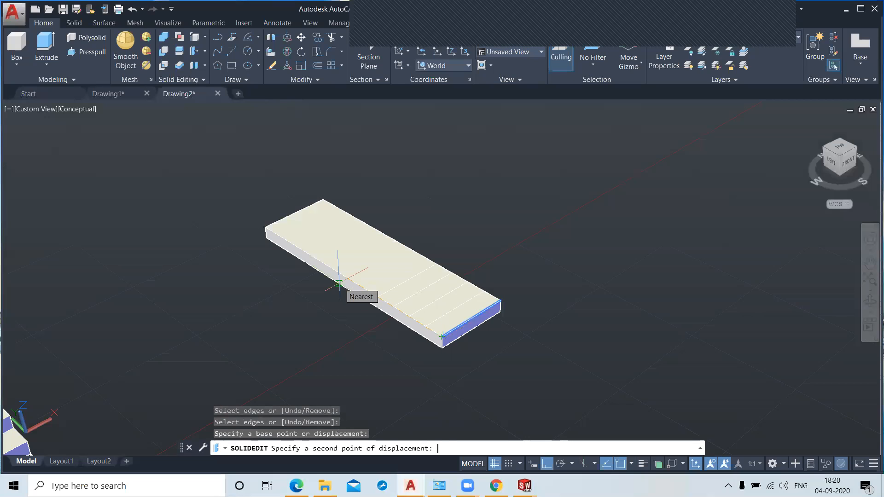
{"action": "key", "text": "Return"}
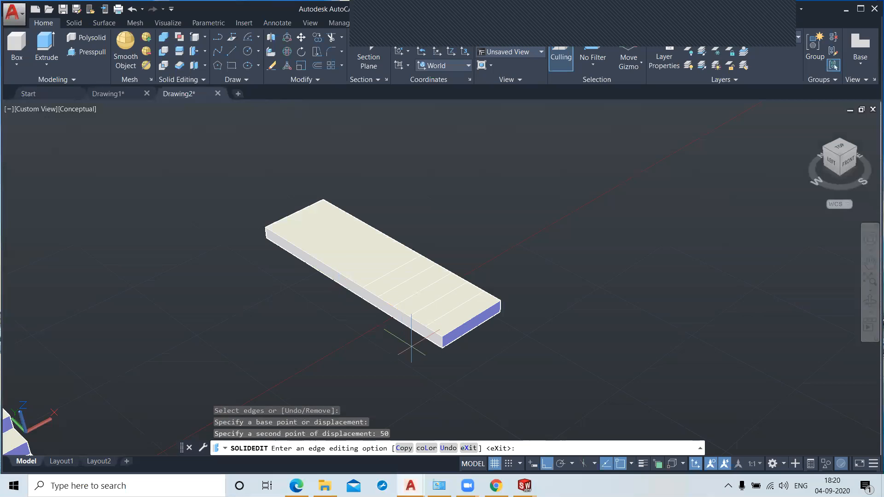
Copy the slab's top end edge 60 units inward along its length and leave solid editing.
{"action": "left_click", "coordinate": [405, 448]}
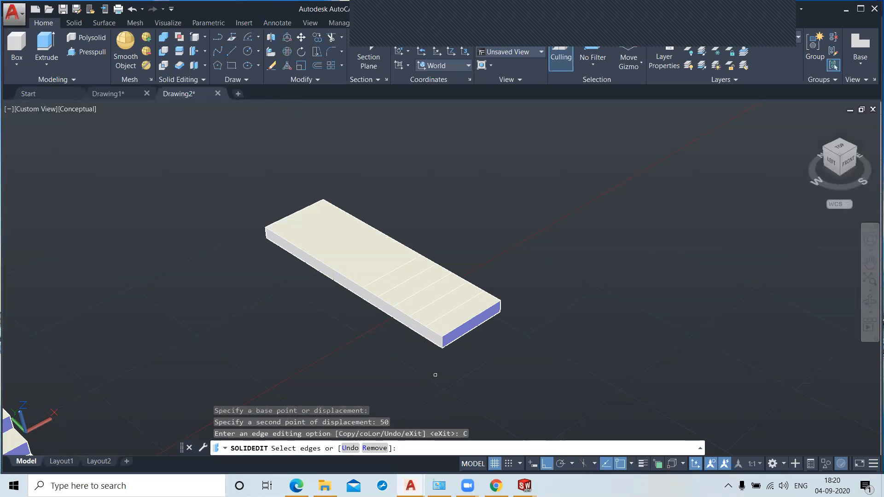
{"action": "left_click", "coordinate": [463, 324]}
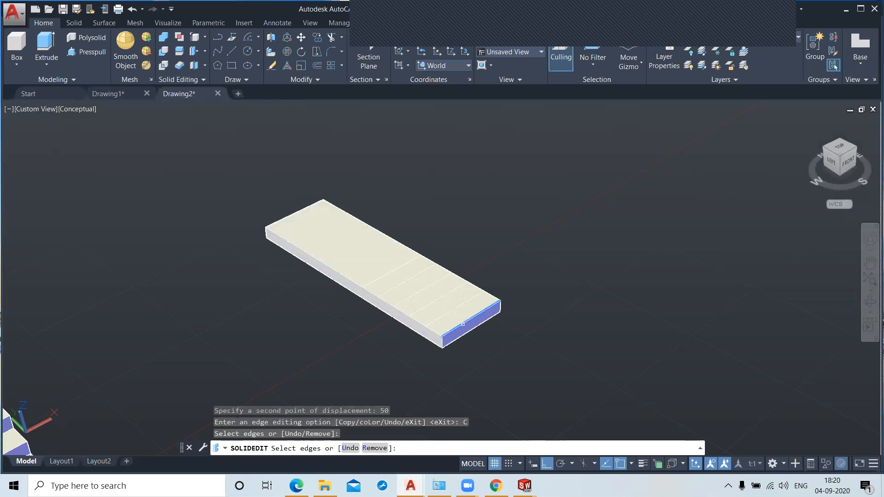
{"action": "key", "text": "Return"}
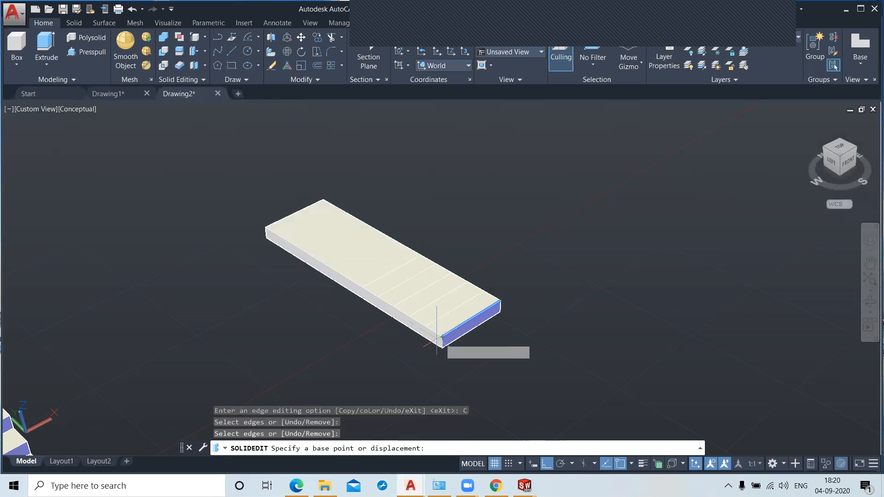
{"action": "left_click", "coordinate": [441, 336]}
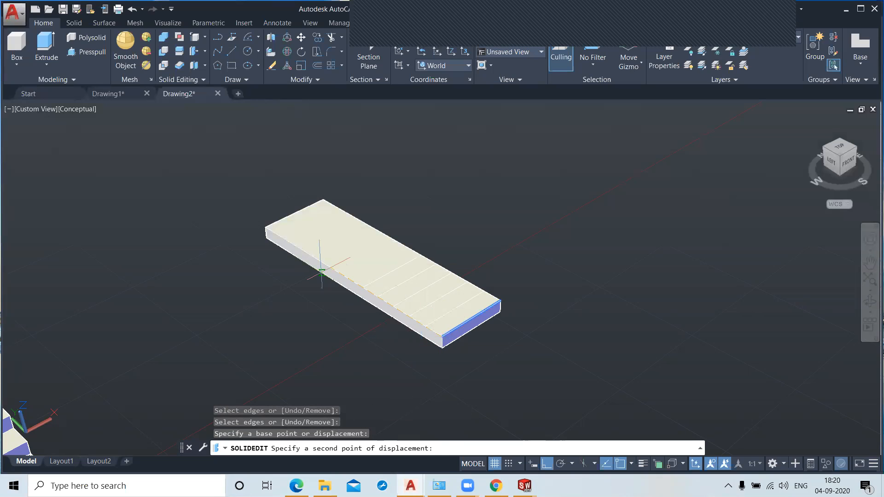
{"action": "type", "text": "60"}
{"action": "key", "text": "Return"}
{"action": "key", "text": "Return"}
{"action": "key", "text": "Return"}
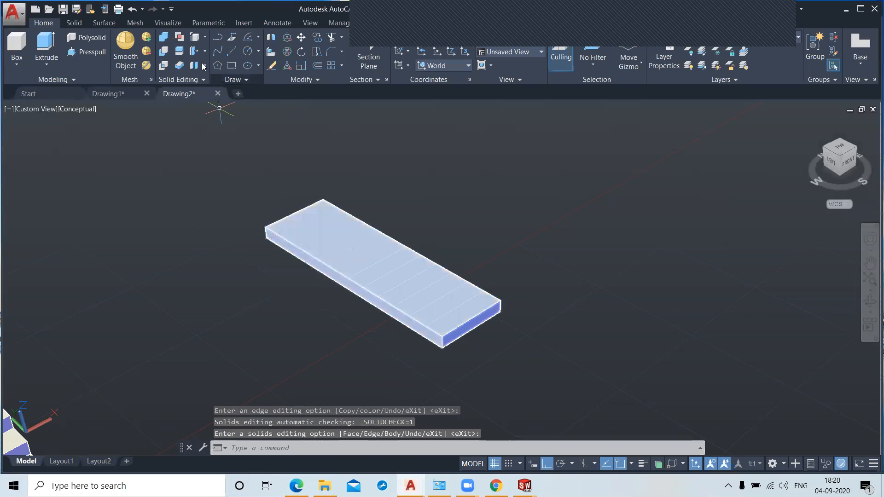
Presspull the second strip from the slab's near end up 6 units and the third strip up 12 units.
{"action": "left_click", "coordinate": [90, 52]}
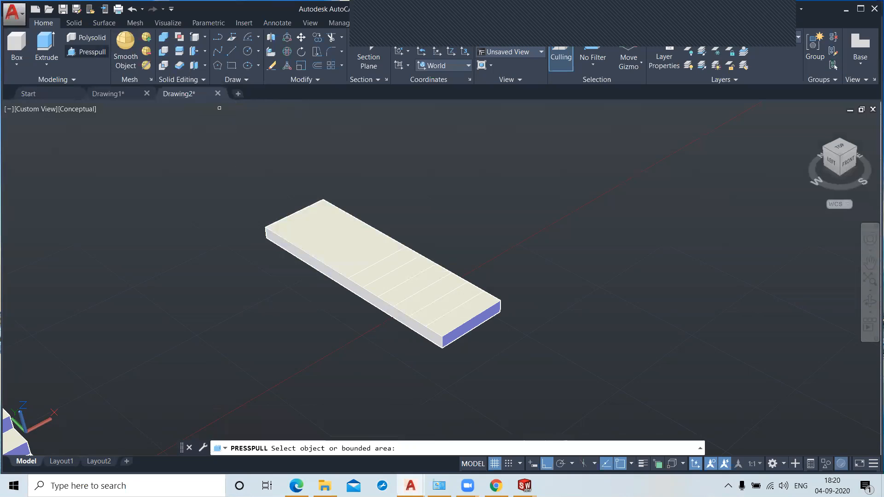
{"action": "left_click", "coordinate": [433, 317]}
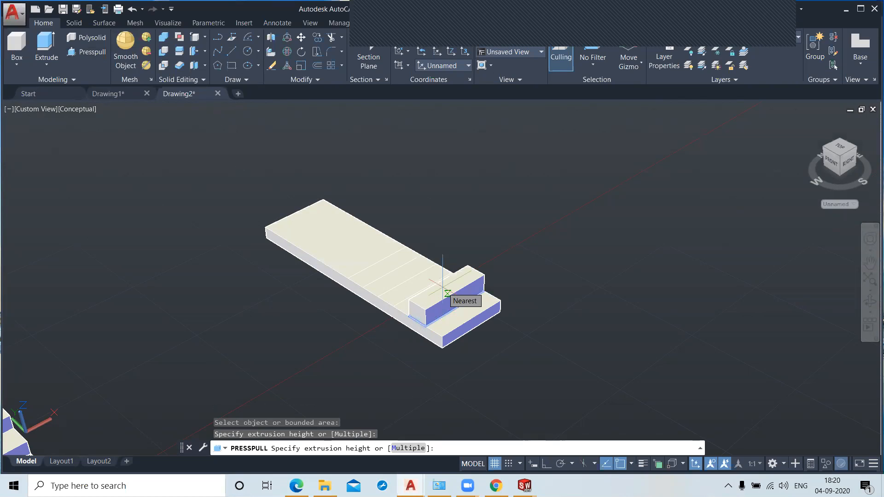
{"action": "type", "text": "6"}
{"action": "key", "text": "Return"}
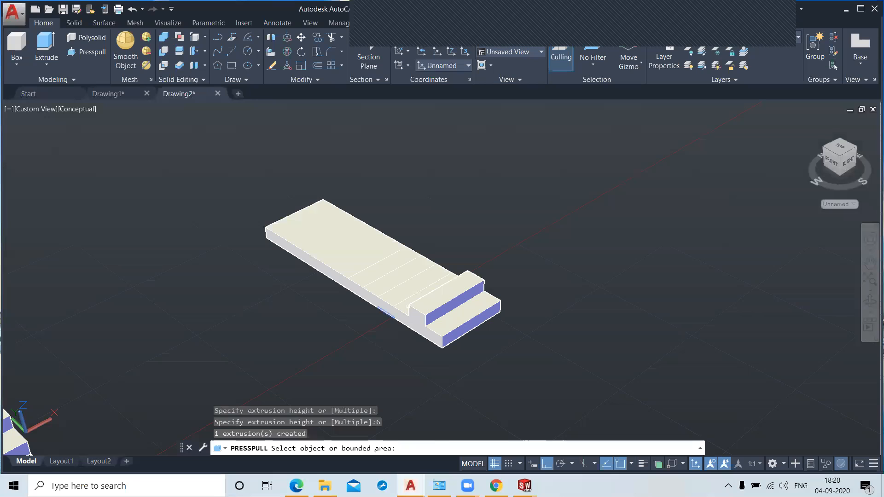
{"action": "left_click", "coordinate": [416, 289]}
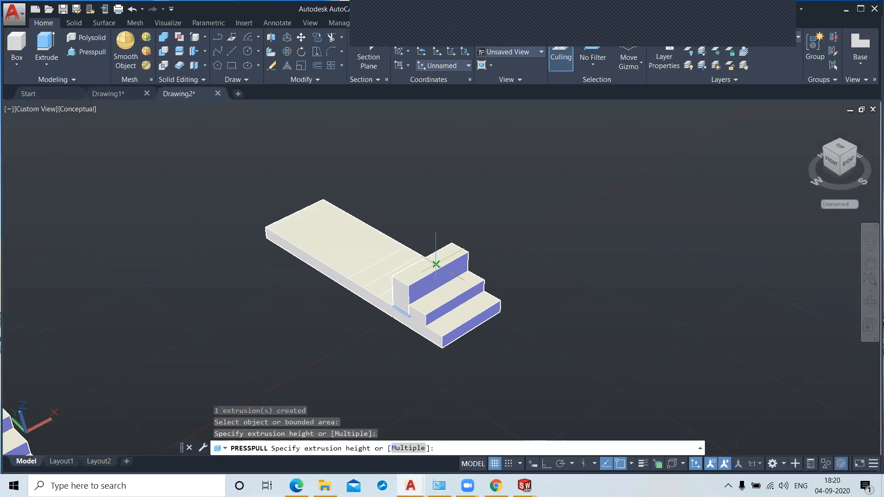
{"action": "type", "text": "12"}
{"action": "key", "text": "Return"}
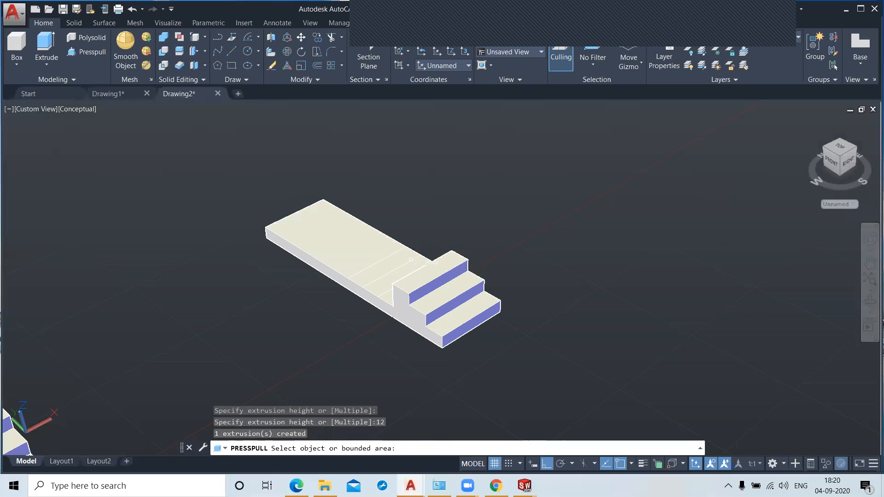
Presspull the fourth strip from the near end up 18 units and the fifth strip up 24 units.
{"action": "left_click", "coordinate": [409, 261]}
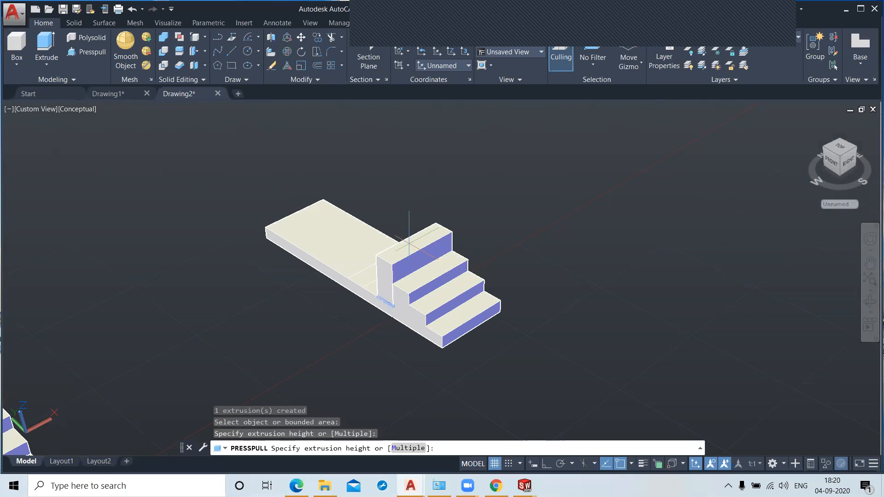
{"action": "type", "text": "18"}
{"action": "key", "text": "Return"}
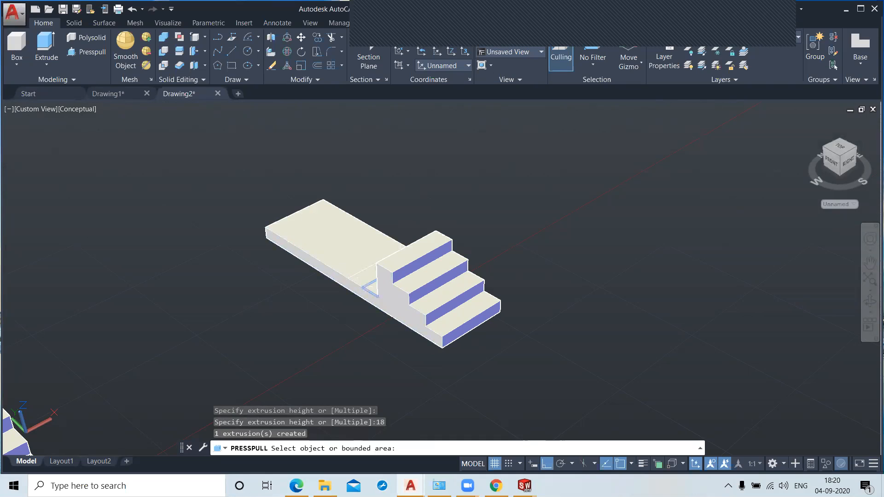
{"action": "left_click", "coordinate": [369, 288]}
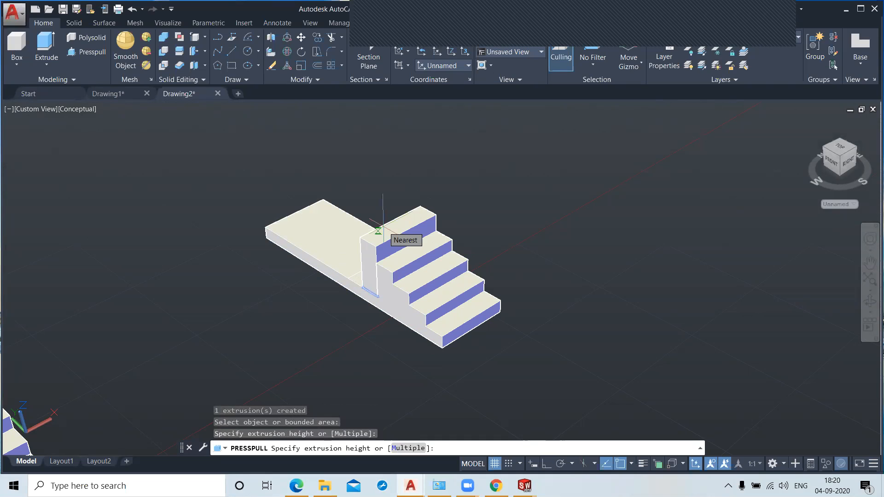
{"action": "key", "text": "Return"}
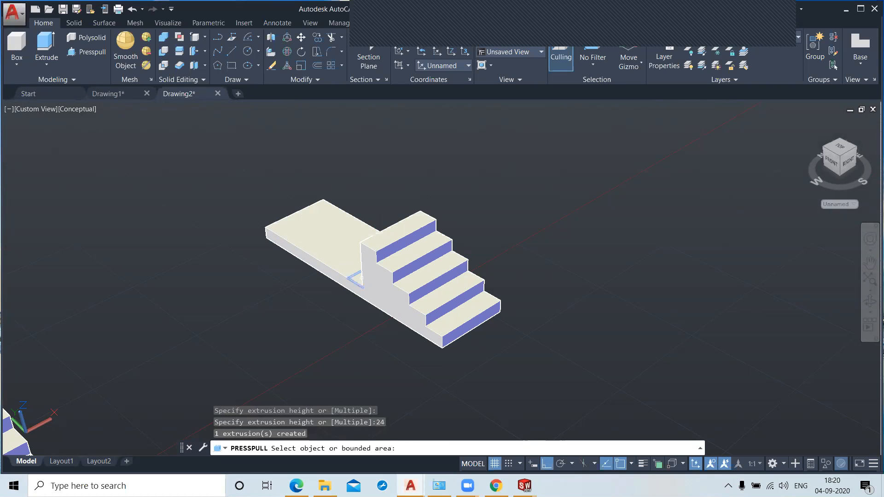
Presspull the sixth strip from the near end up 30 units and finish the Presspull command.
{"action": "left_click", "coordinate": [361, 278]}
{"action": "type", "text": "30"}
{"action": "key", "text": "Return"}
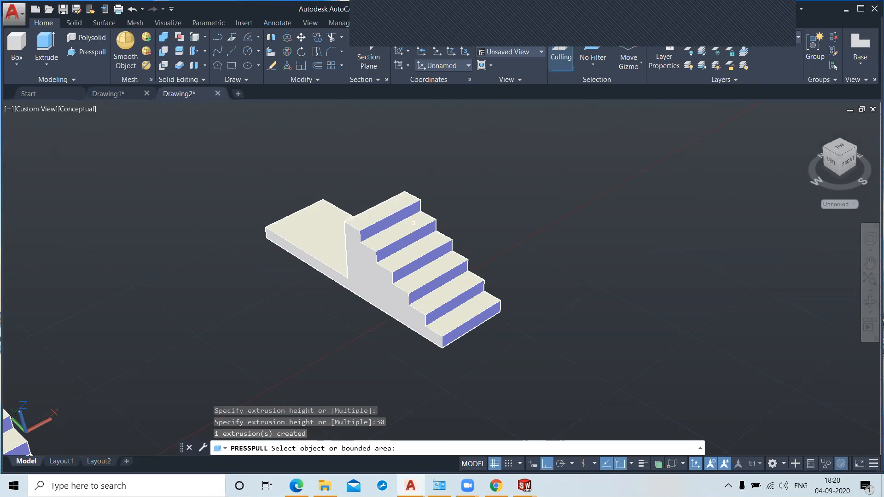
{"action": "key", "text": "Return"}
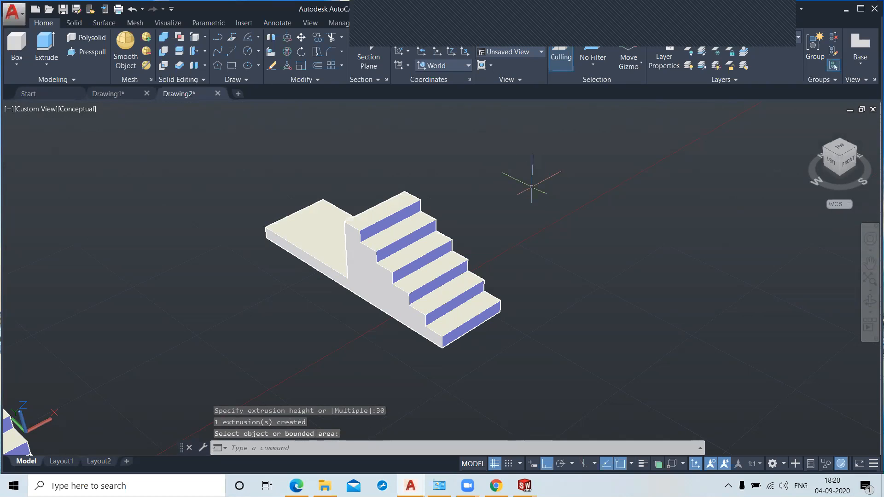
{"action": "left_click", "coordinate": [205, 38]}
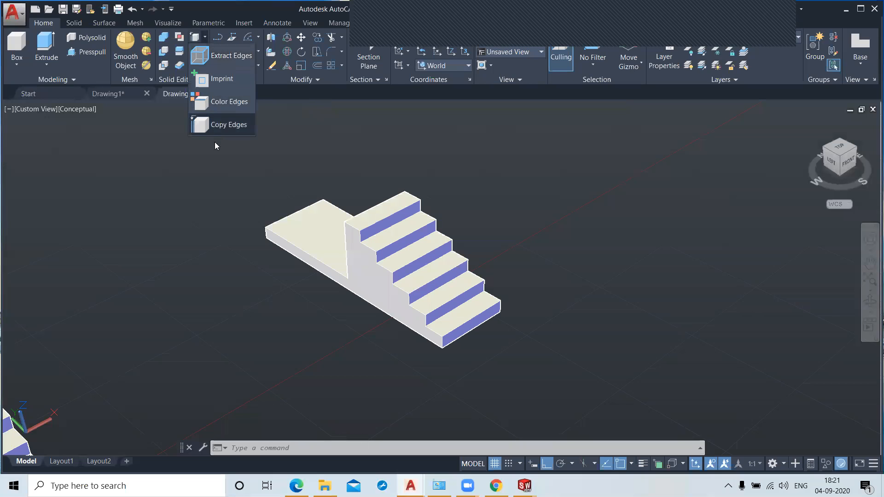
{"action": "left_click", "coordinate": [208, 187]}
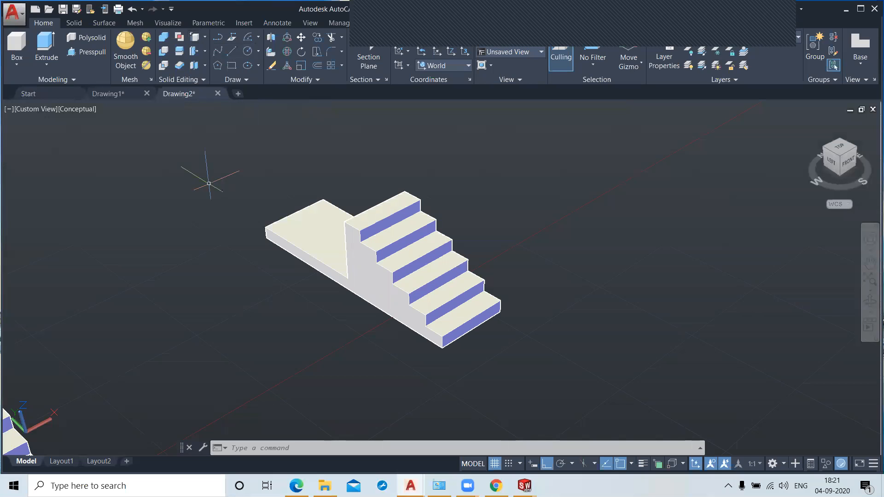
{"action": "scroll", "coordinate": [265, 143], "scroll_direction": "down", "scroll_amount": 2}
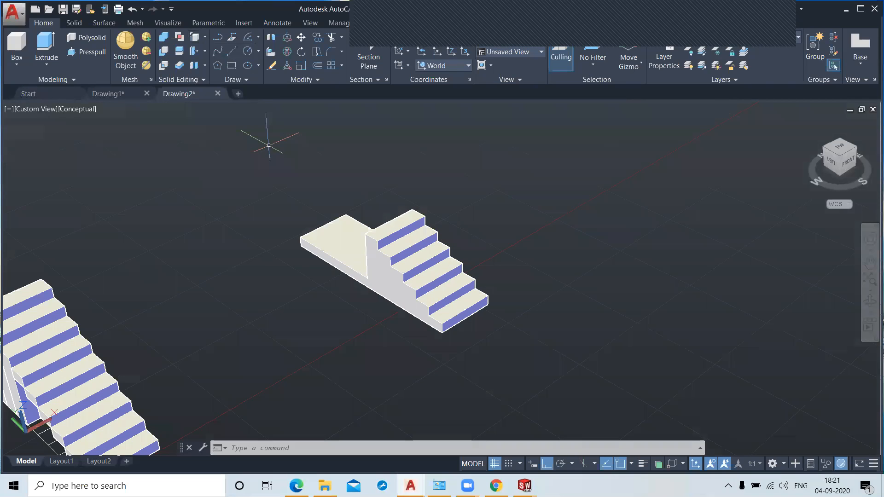